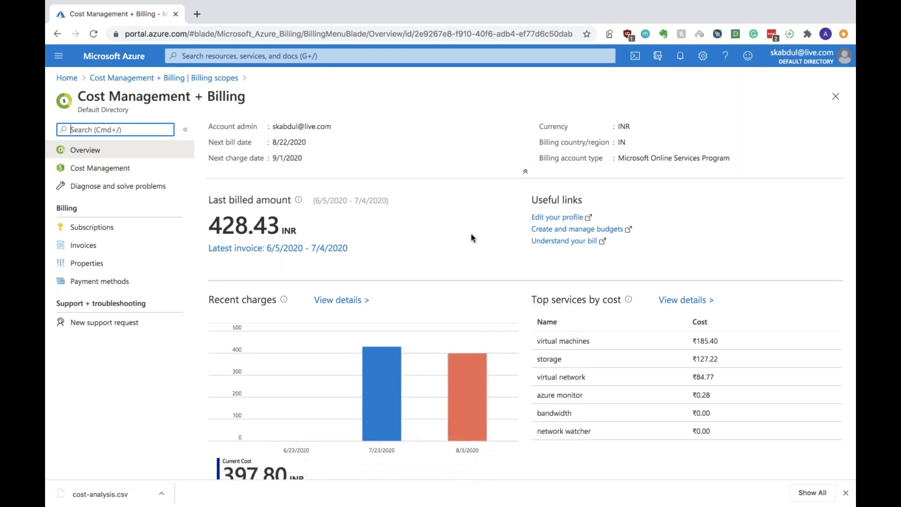
# Open the 'Understand your bill' guide in a new tab and return to the billing overview
pyautogui.click(575, 241)
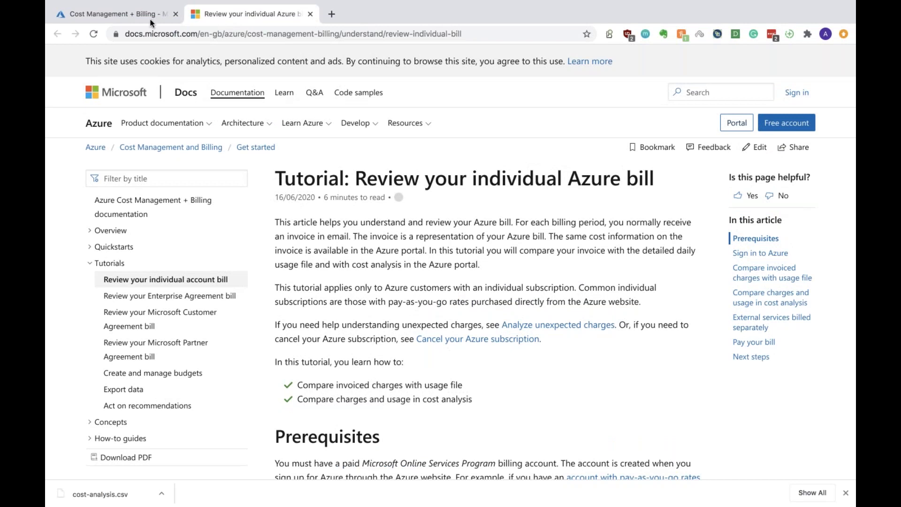
pyautogui.click(148, 19)
pyautogui.scroll(-1, 428, 347)
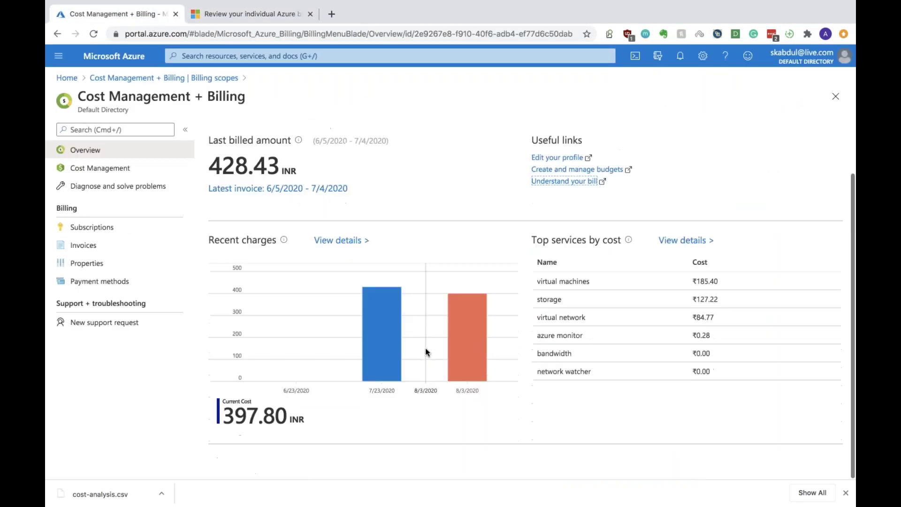
# From the billing account overview, open Cost analysis via 'View details' under Top services by cost
pyautogui.click(120, 169)
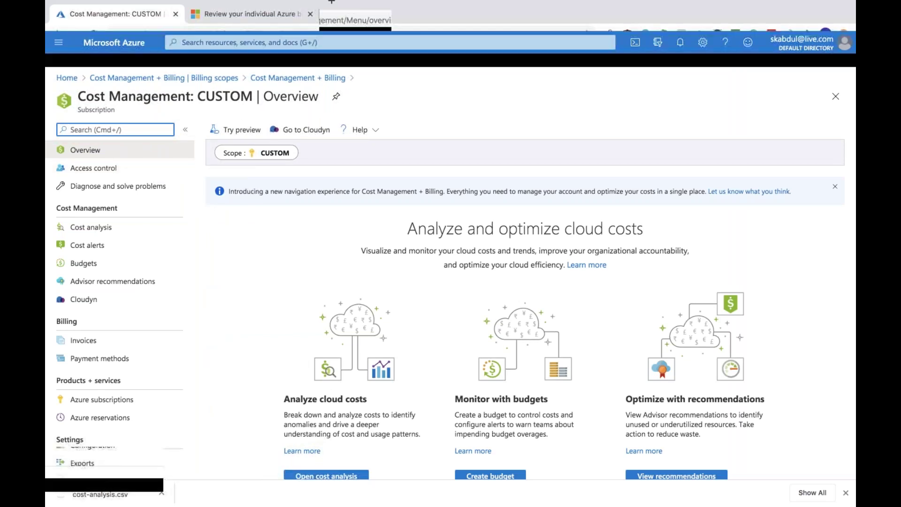
pyautogui.click(202, 78)
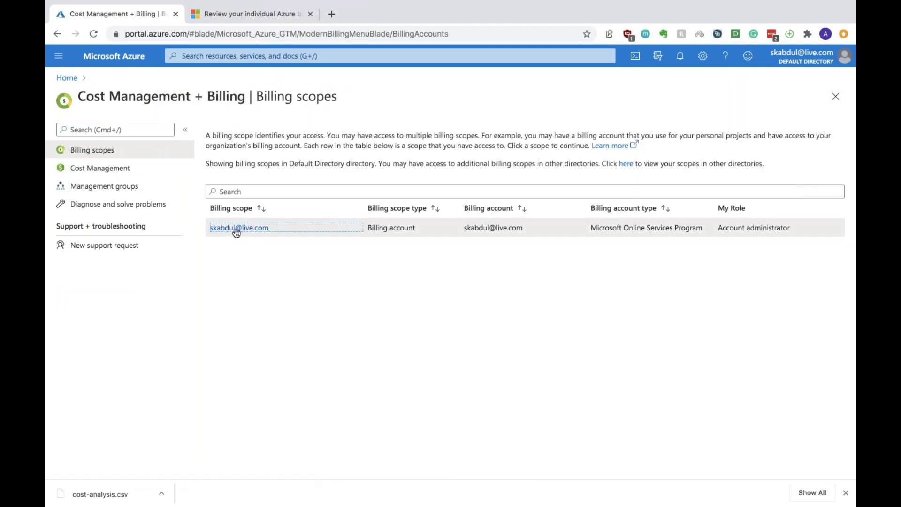
pyautogui.click(235, 230)
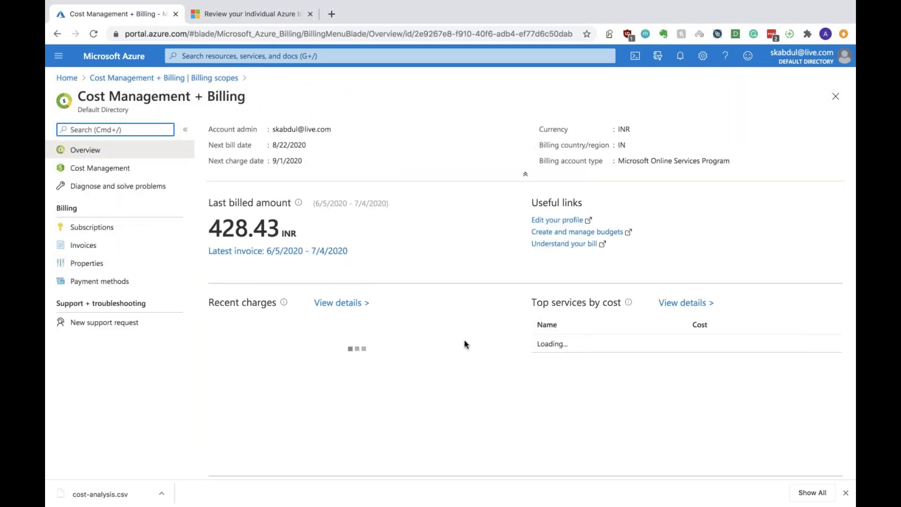
pyautogui.scroll(-2, 464, 340)
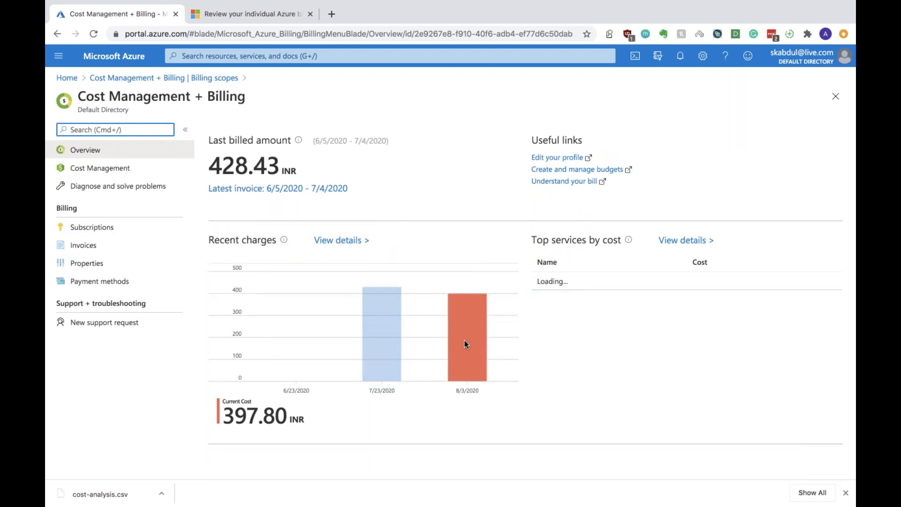
pyautogui.scroll(2, 516, 291)
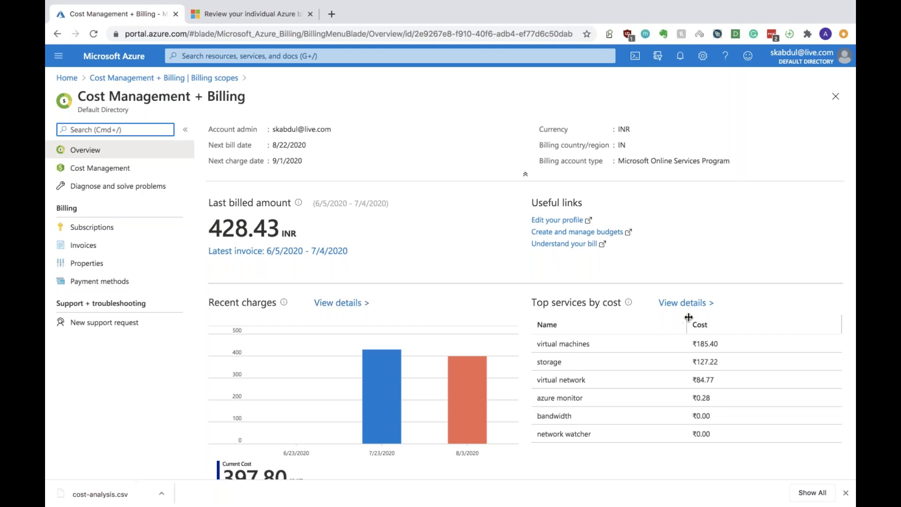
pyautogui.click(686, 303)
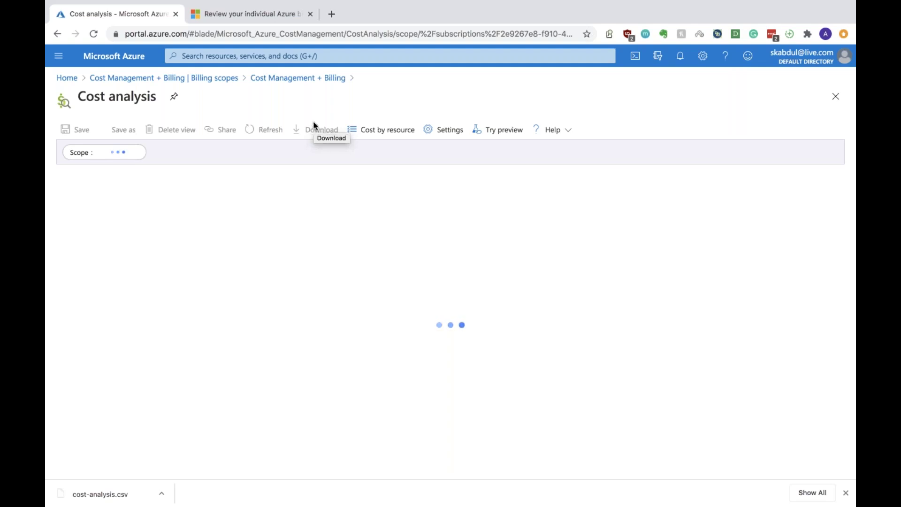
pyautogui.click(96, 490)
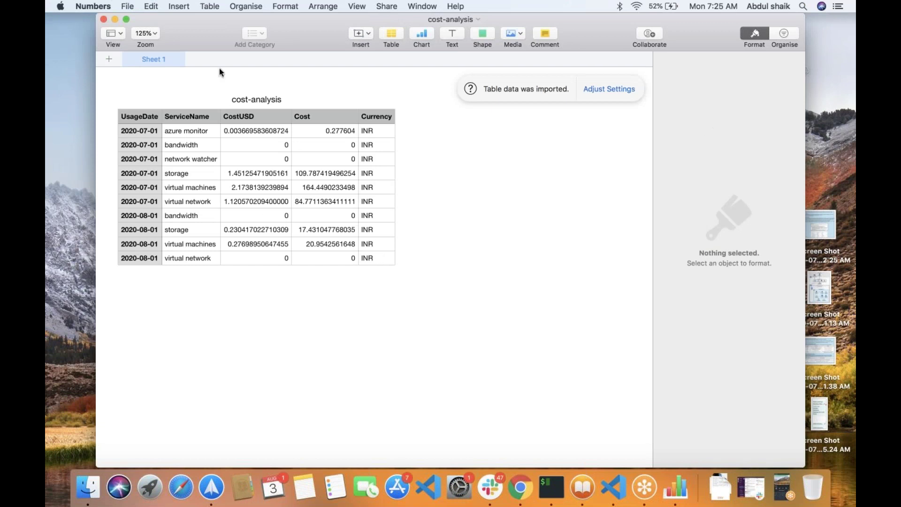
pyautogui.click(103, 19)
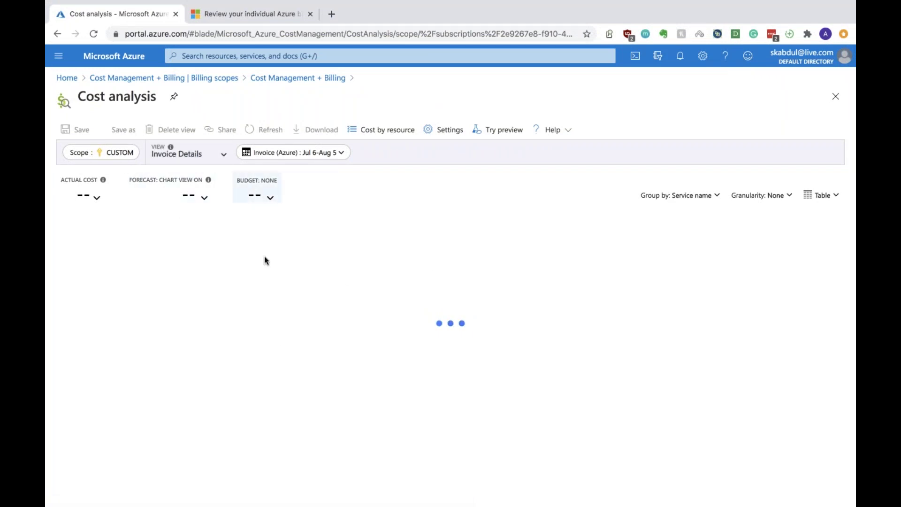
# Leave the cost view unchanged and go through Billing scopes to the subscription's Cost Management overview
pyautogui.click(207, 158)
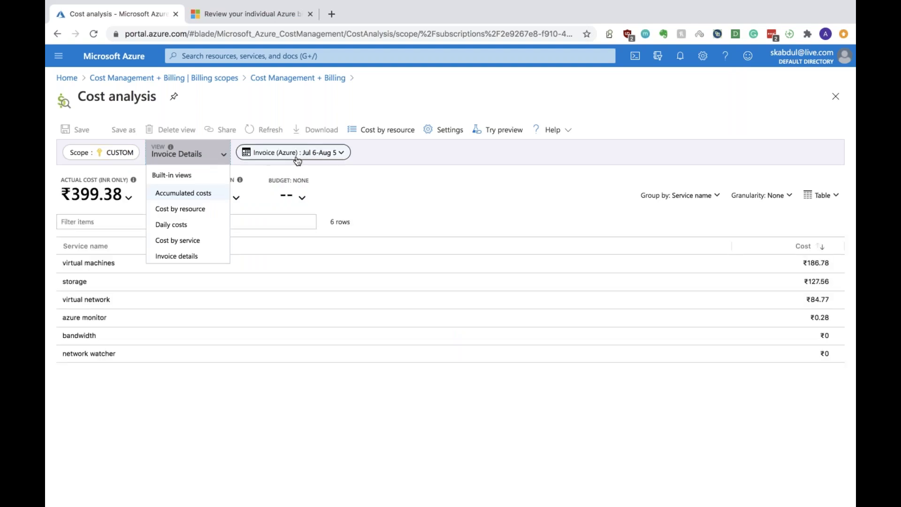
pyautogui.click(368, 175)
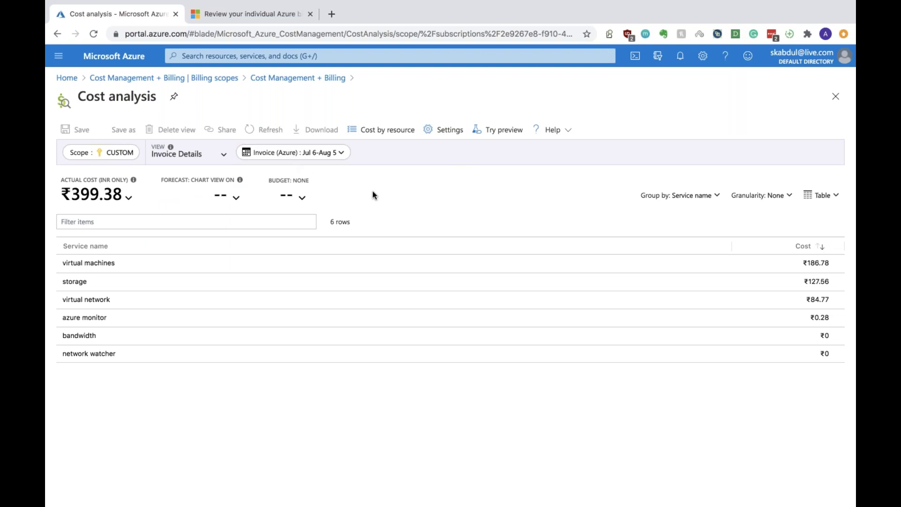
pyautogui.click(225, 79)
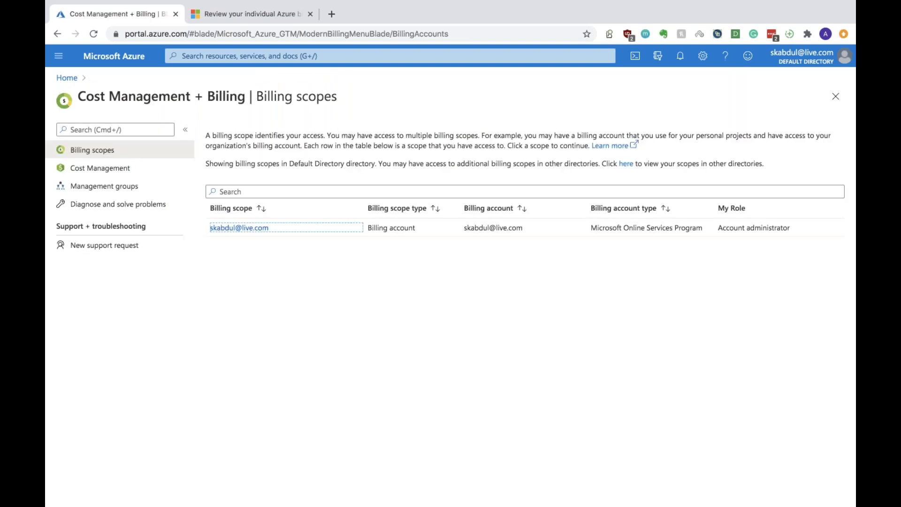
pyautogui.click(112, 169)
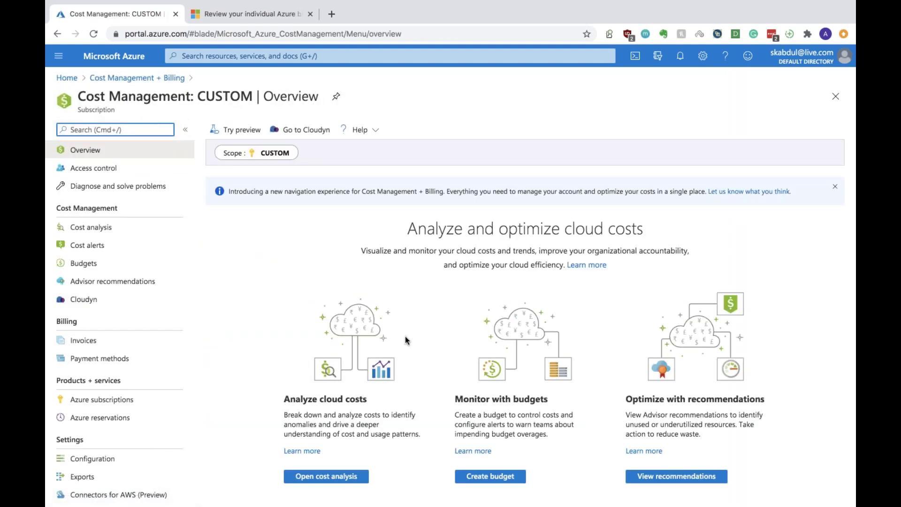
pyautogui.scroll(-2, 441, 440)
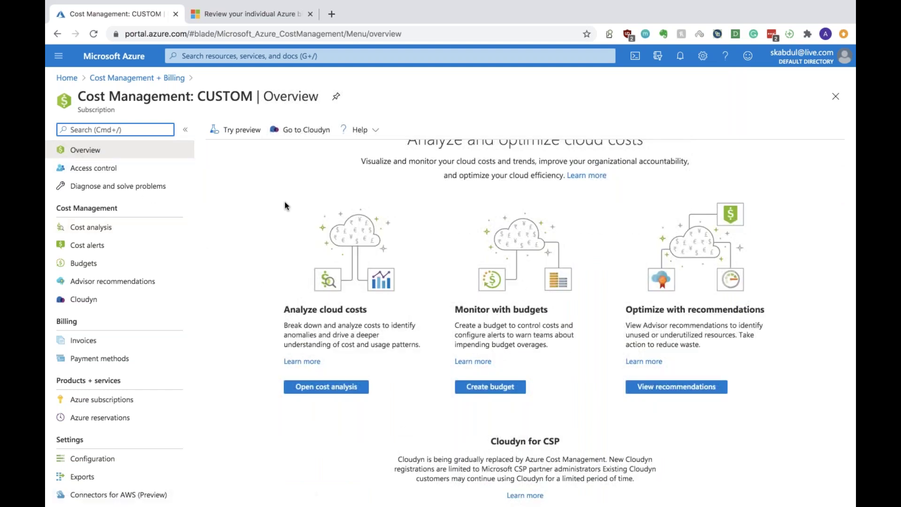
pyautogui.scroll(2, 285, 205)
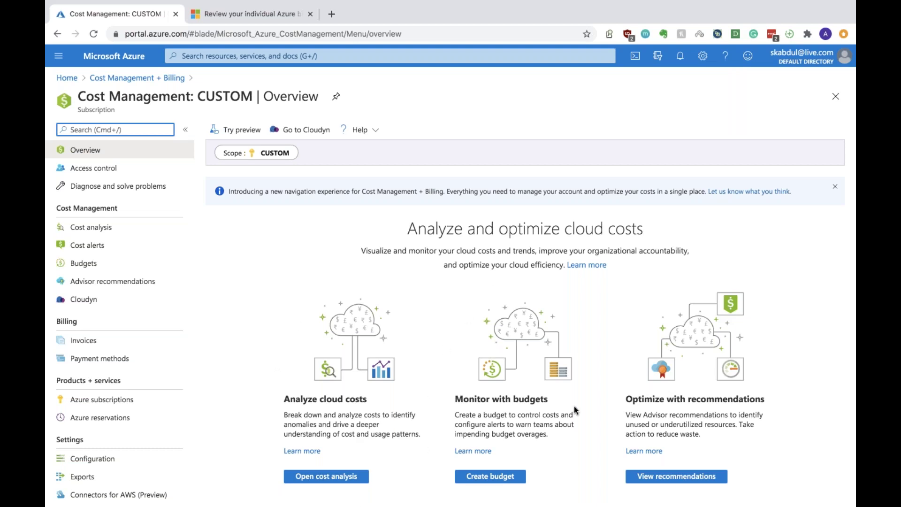
# Start a budget from the overview and add a new one on the Budgets blade
pyautogui.click(471, 477)
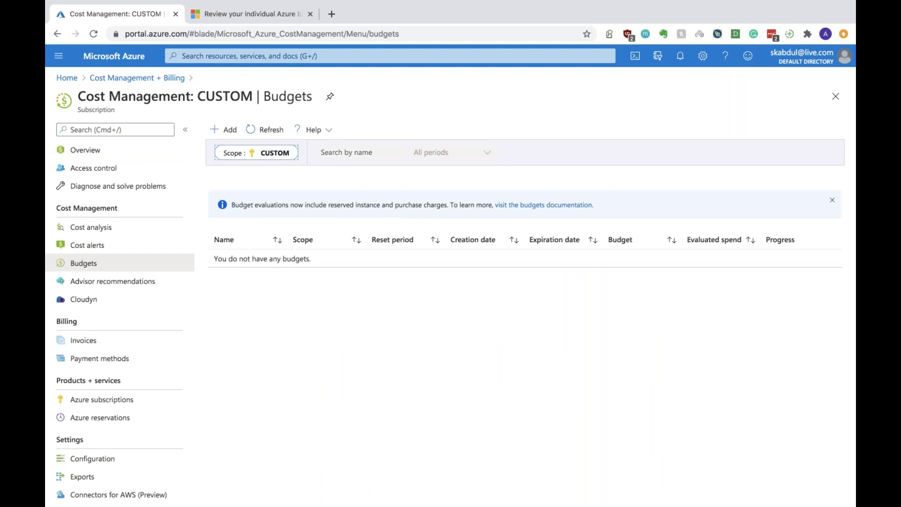
pyautogui.click(227, 129)
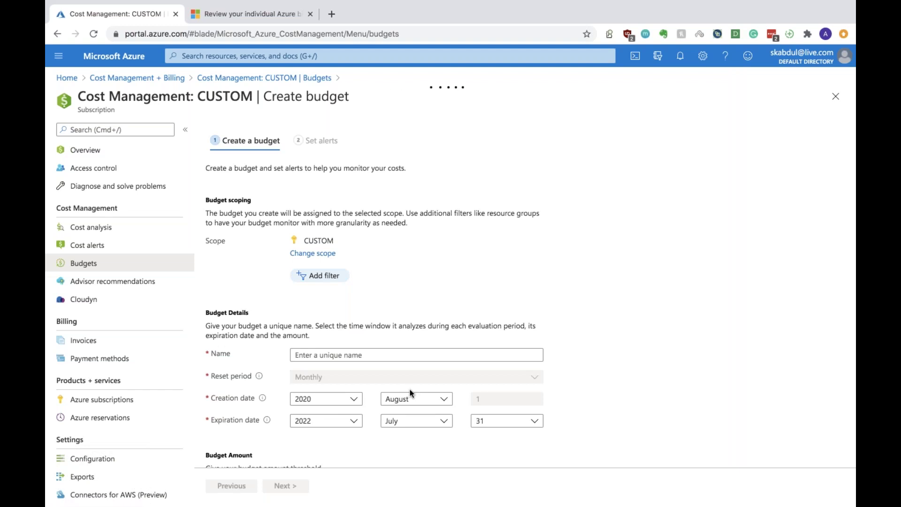
# Name the budget 'Region-budget'
pyautogui.scroll(-3, 410, 389)
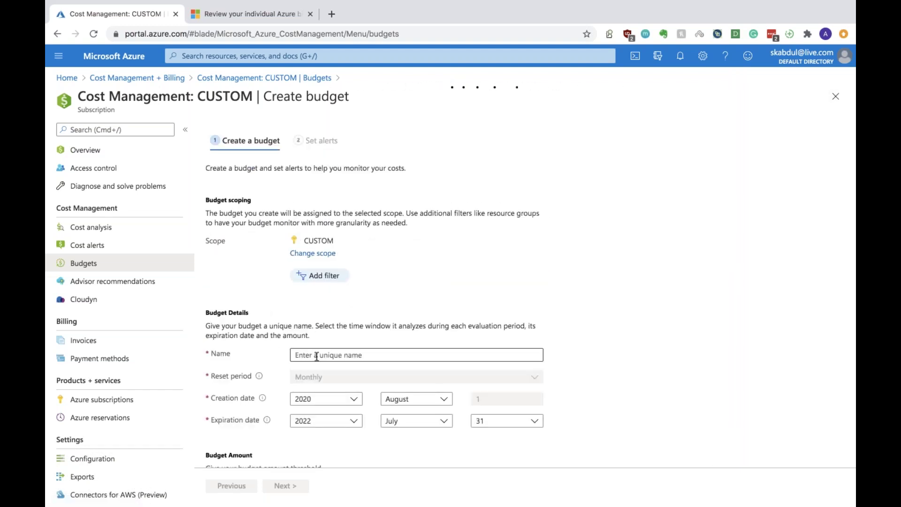
pyautogui.click(317, 298)
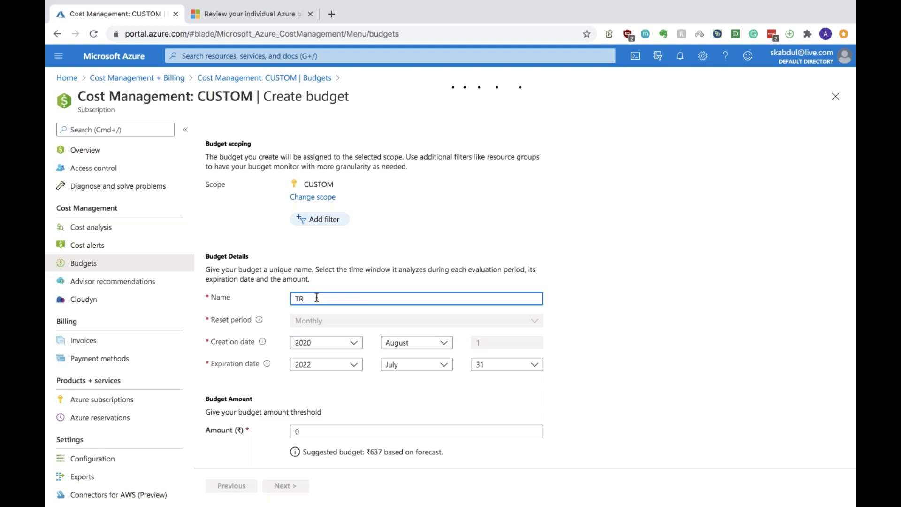
pyautogui.write('Region-budget')
# Set the budget's creation month to August and expiration month to November
pyautogui.click(313, 365)
pyautogui.click(315, 365)
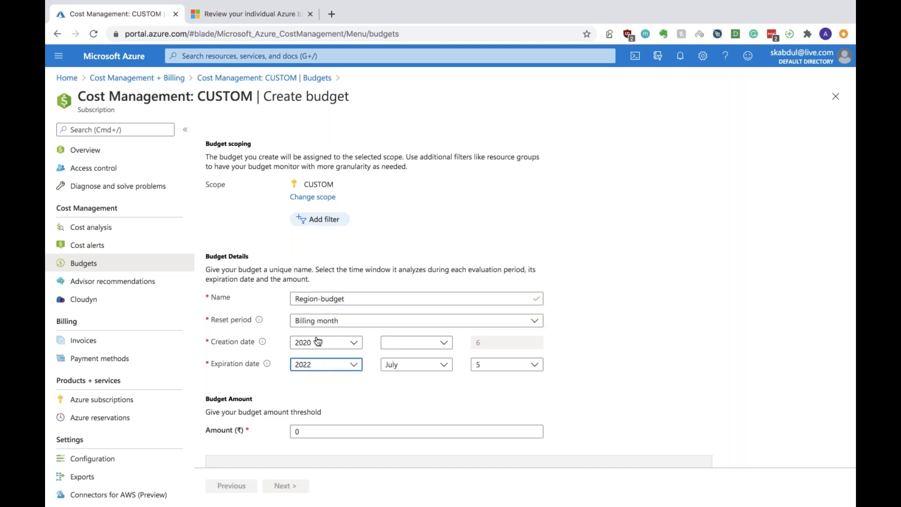
pyautogui.click(314, 365)
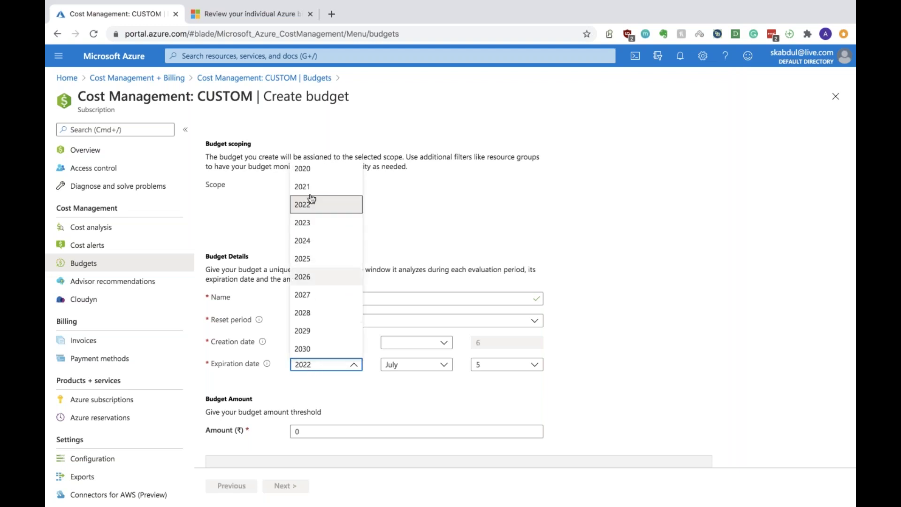
pyautogui.click(310, 173)
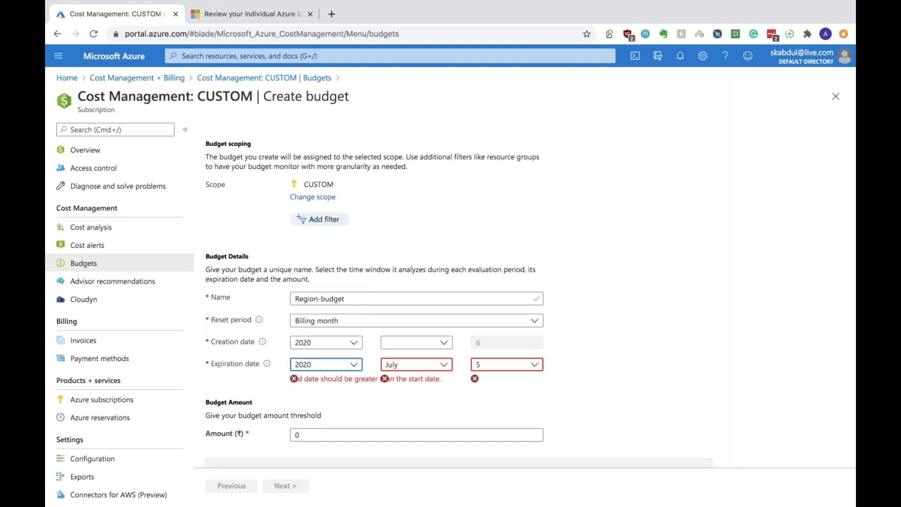
pyautogui.click(398, 366)
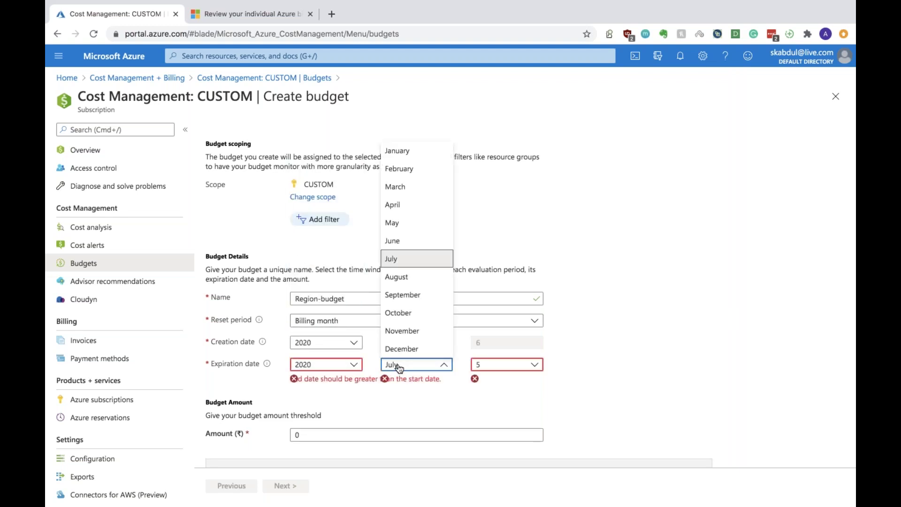
pyautogui.click(397, 331)
pyautogui.click(413, 346)
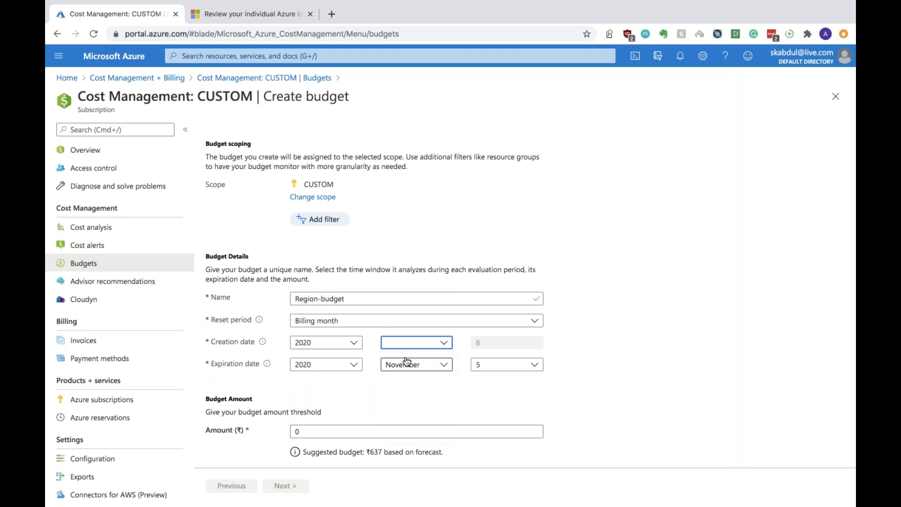
pyautogui.click(407, 358)
pyautogui.click(415, 365)
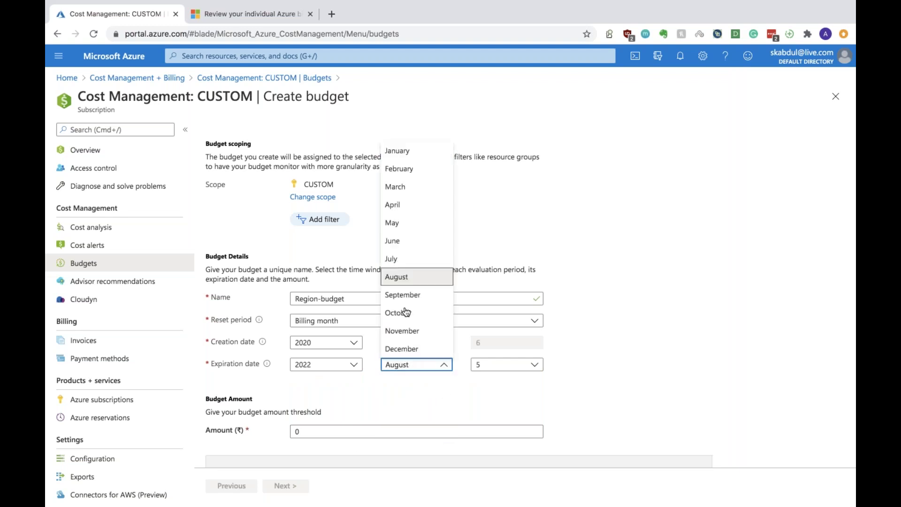
pyautogui.click(405, 331)
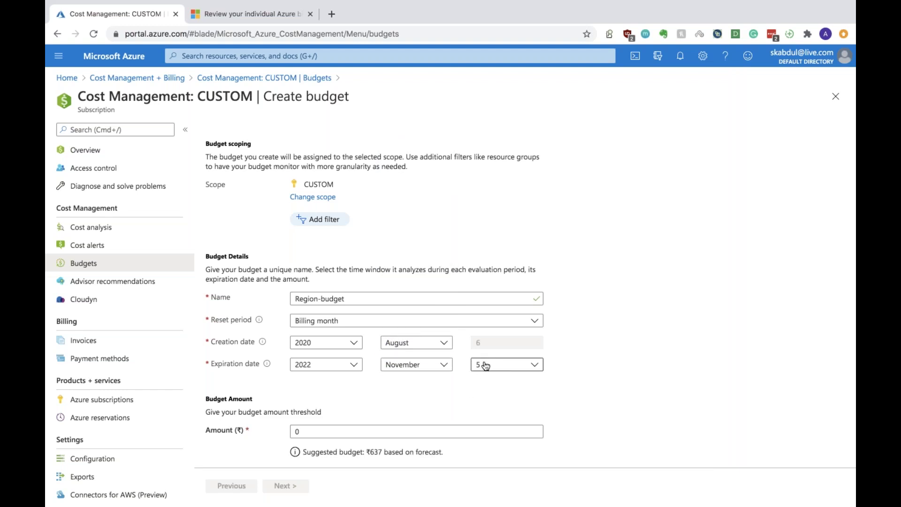
# Check the 637 monthly forecast and set the budget amount to 450
pyautogui.scroll(-2, 469, 397)
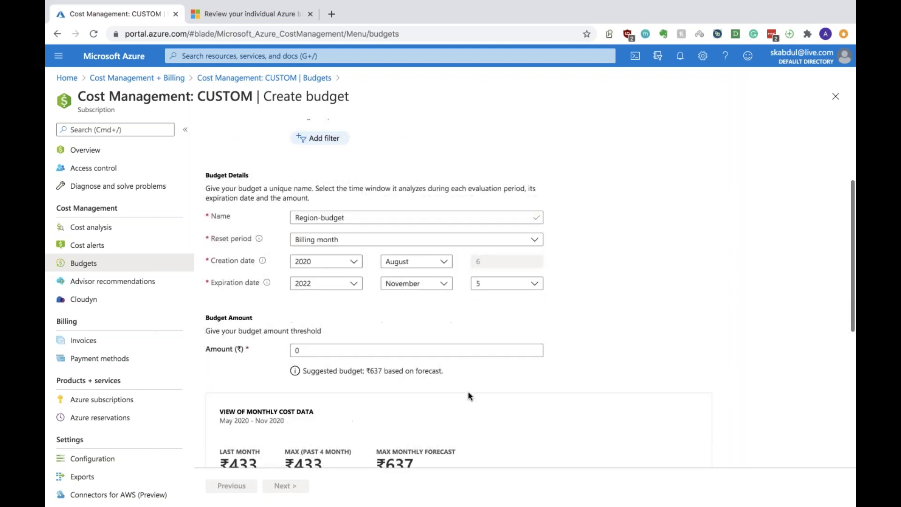
pyautogui.scroll(-2, 325, 360)
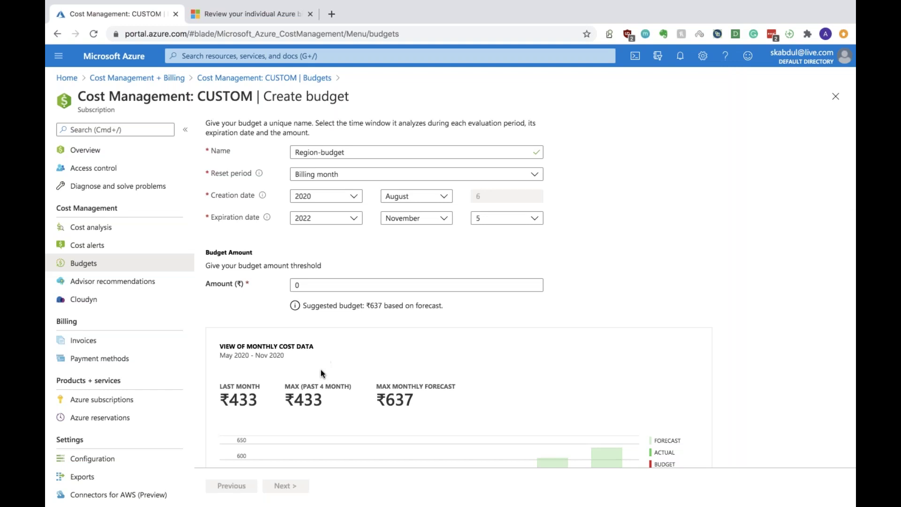
pyautogui.scroll(-1, 396, 409)
pyautogui.scroll(-3, 397, 408)
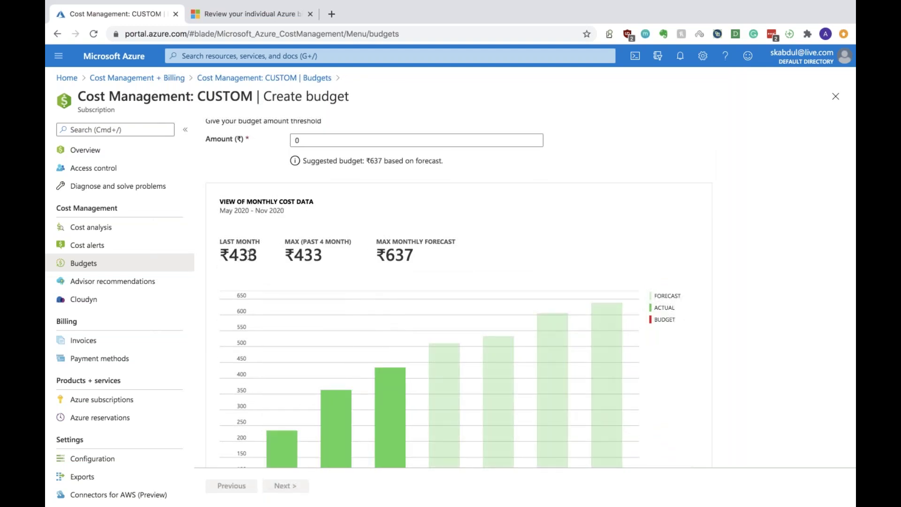
pyautogui.doubleClick(408, 254)
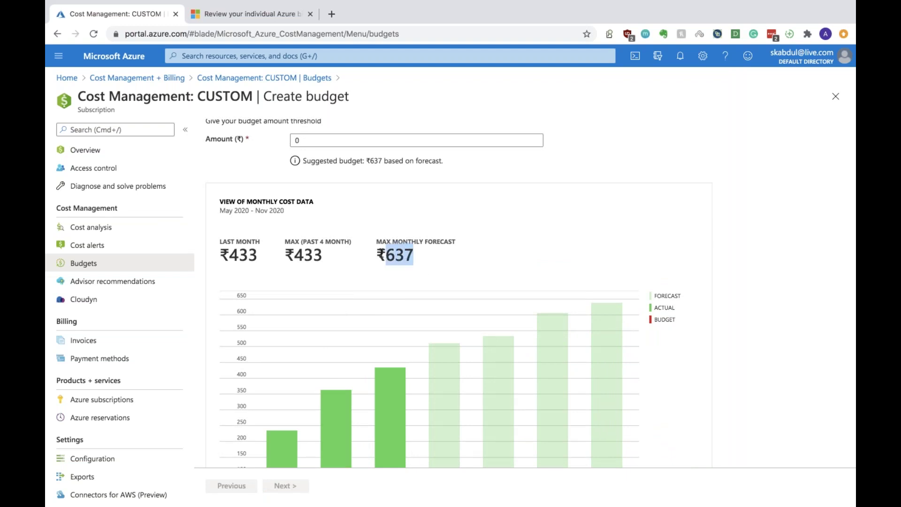
pyautogui.scroll(1, 383, 258)
pyautogui.doubleClick(312, 185)
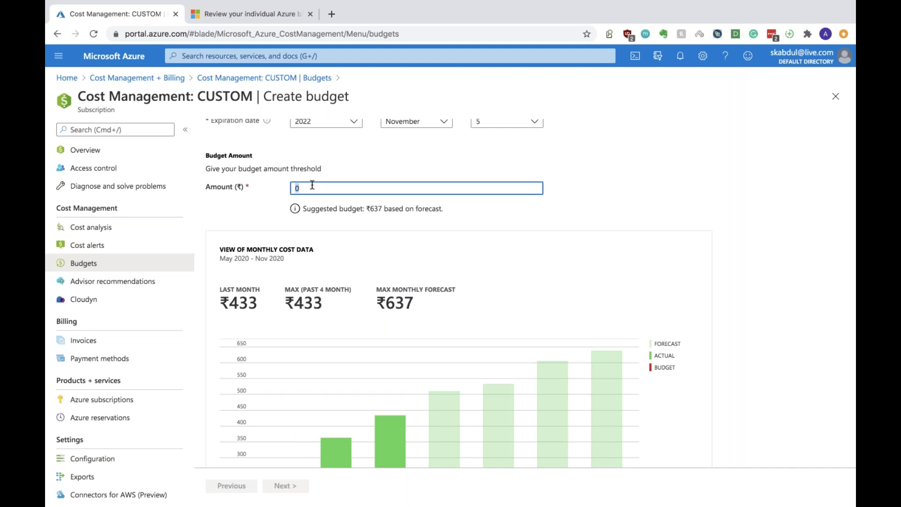
pyautogui.write('4')
pyautogui.press('BackSpace')
pyautogui.write('450')
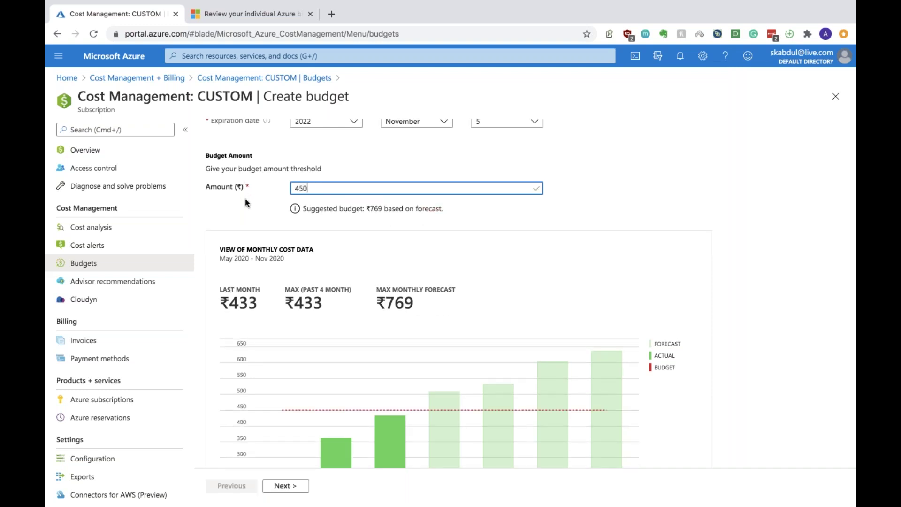
pyautogui.scroll(-3, 362, 371)
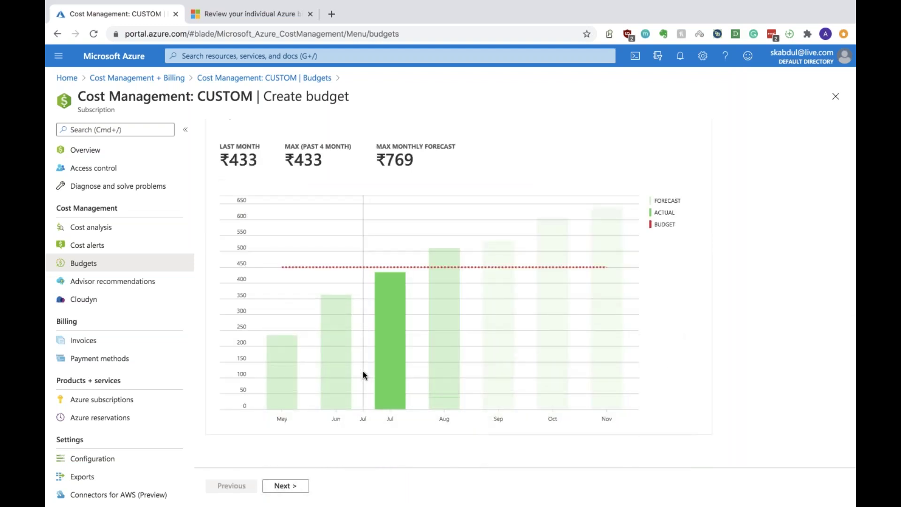
# On Set alerts, add an 80% of budget alert using the Monitoring-Support01 action group
pyautogui.click(288, 487)
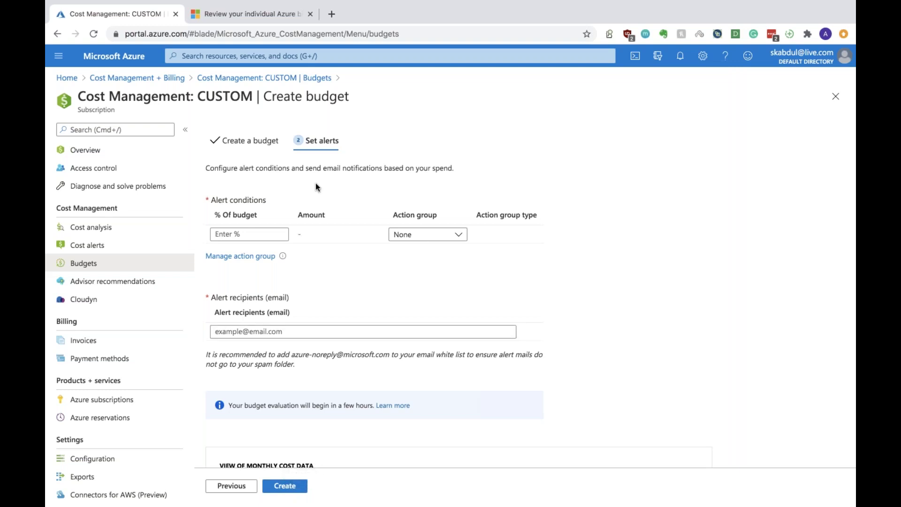
pyautogui.click(267, 235)
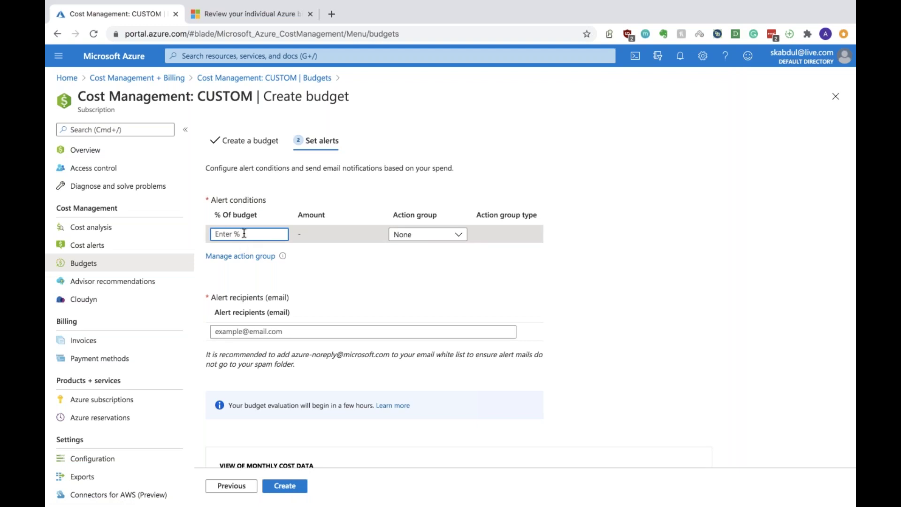
pyautogui.write('80')
pyautogui.click(427, 234)
pyautogui.click(432, 268)
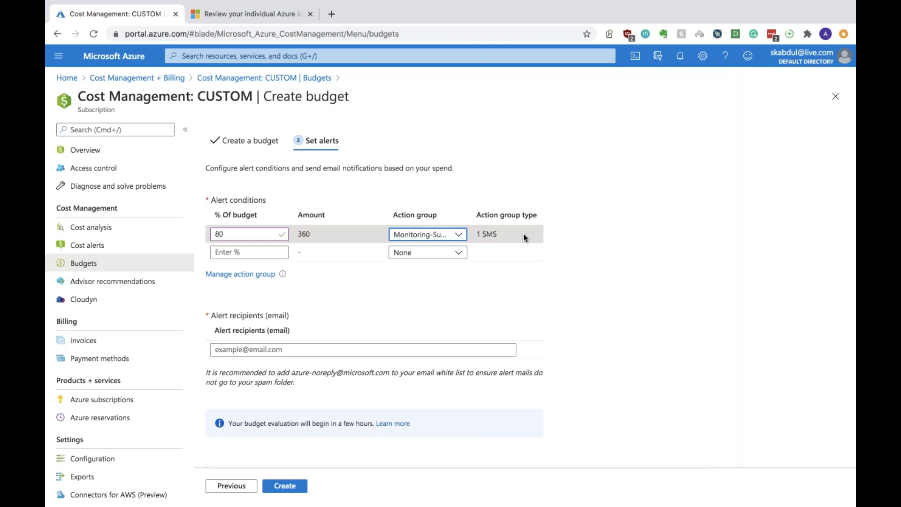
# Add 90% and 99% of budget alerts, both using Monitoring-Support01
pyautogui.click(274, 253)
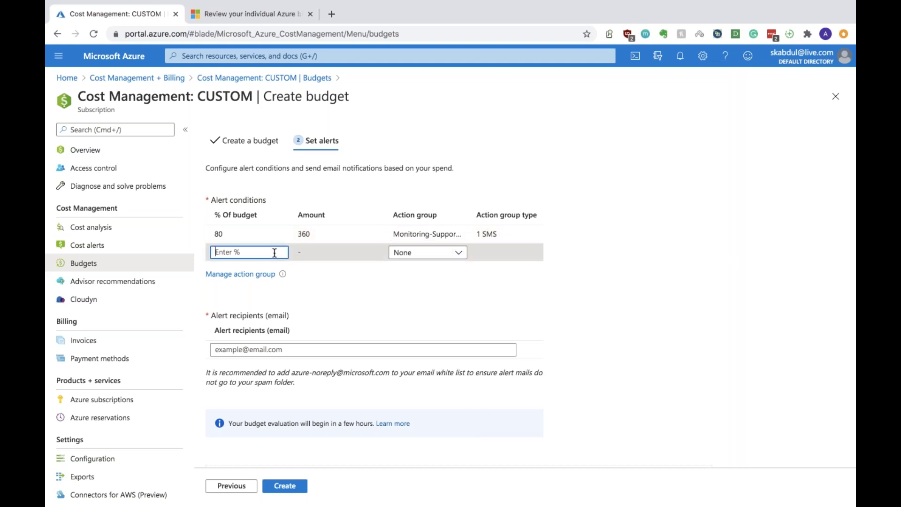
pyautogui.write('90')
pyautogui.click(457, 253)
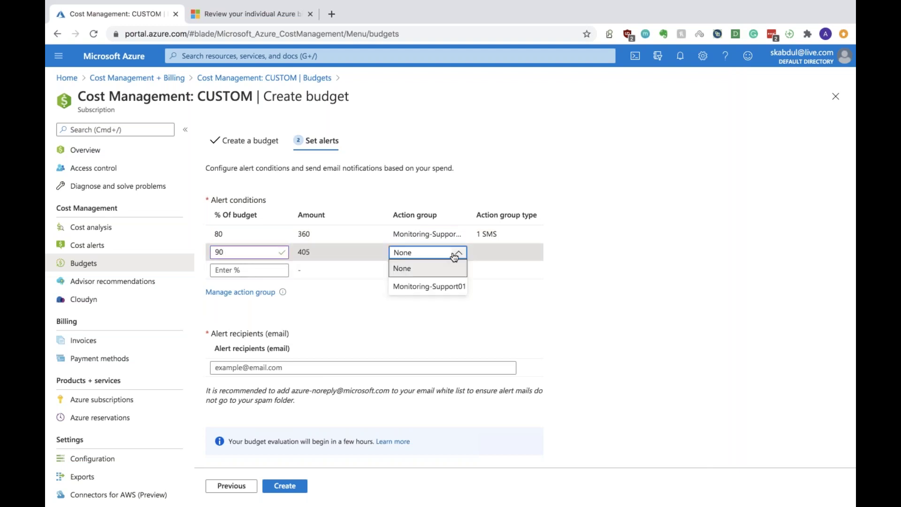
pyautogui.click(432, 288)
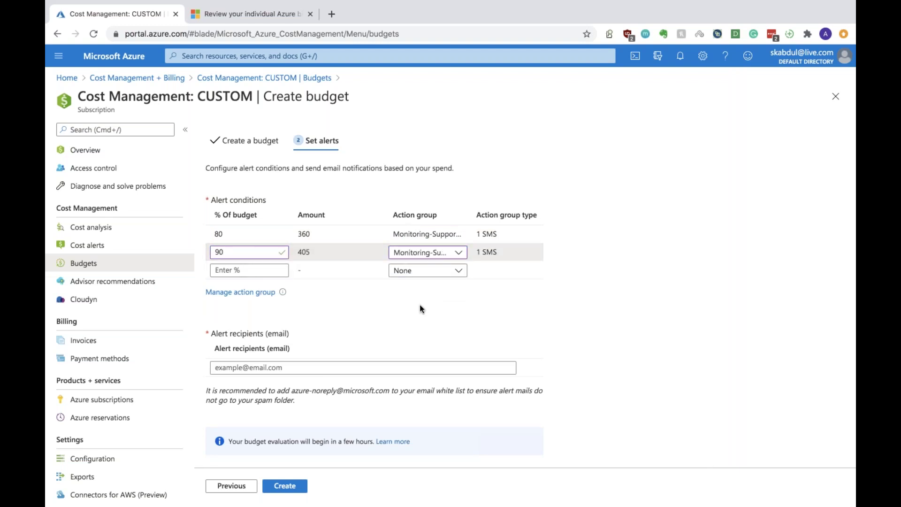
pyautogui.click(245, 271)
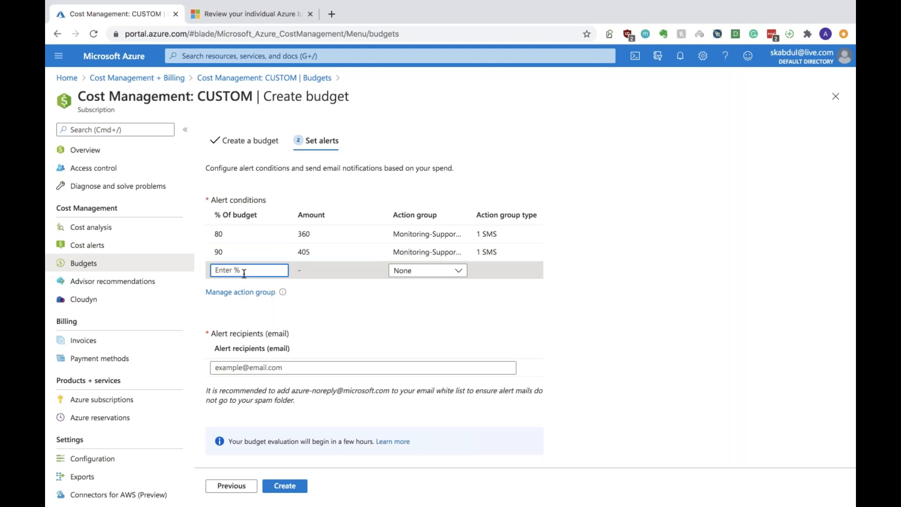
pyautogui.write('99')
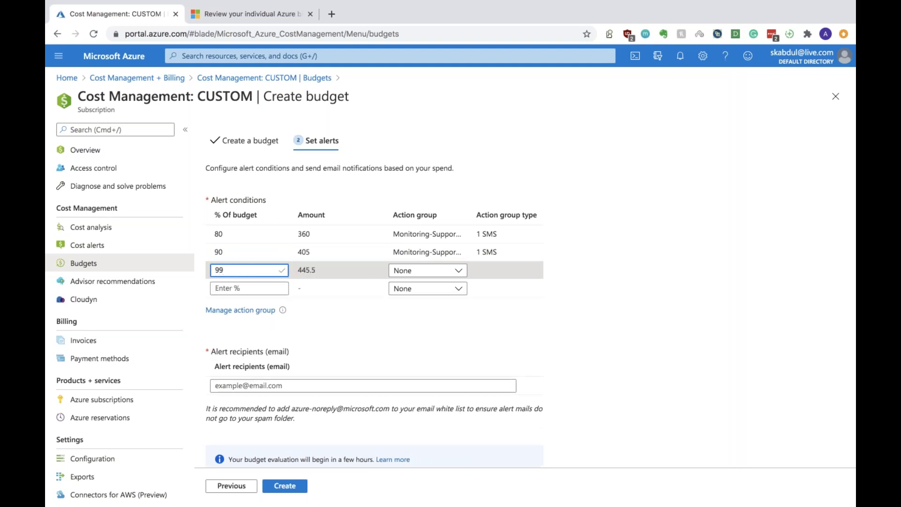
pyautogui.click(436, 271)
pyautogui.click(428, 305)
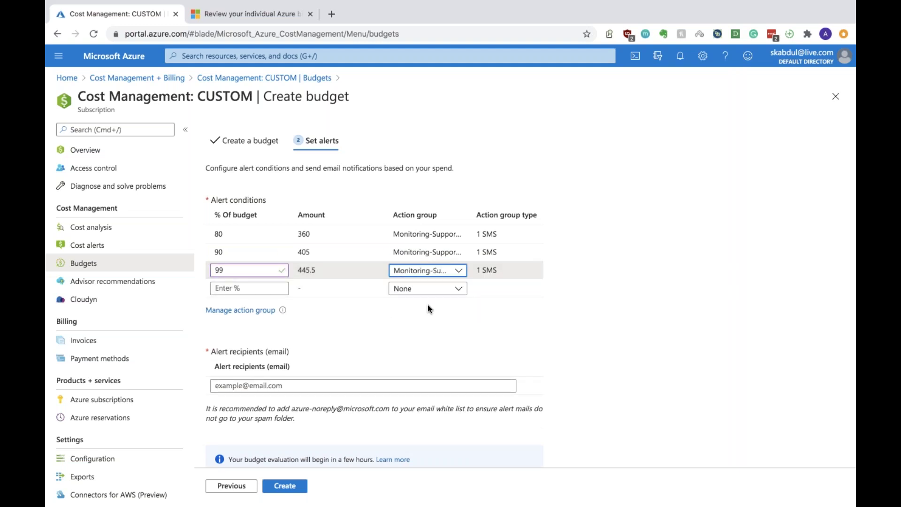
# Fill the alert recipient e-mail field from its autofill suggestion
pyautogui.scroll(-3, 272, 267)
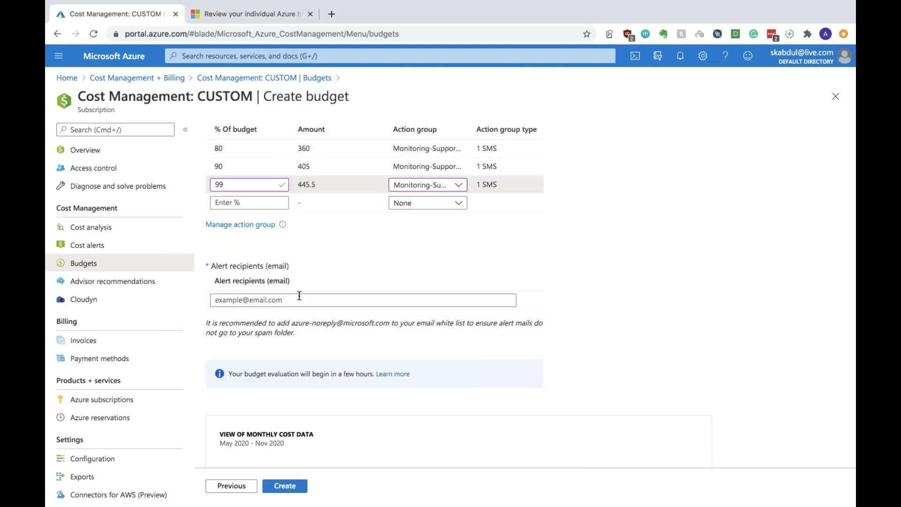
pyautogui.click(299, 300)
pyautogui.click(362, 340)
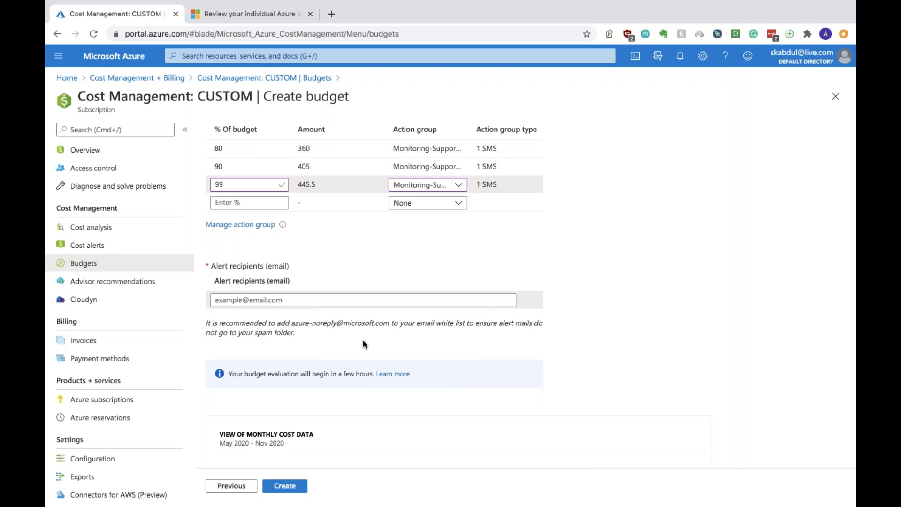
pyautogui.click(330, 300)
pyautogui.click(400, 278)
pyautogui.click(341, 295)
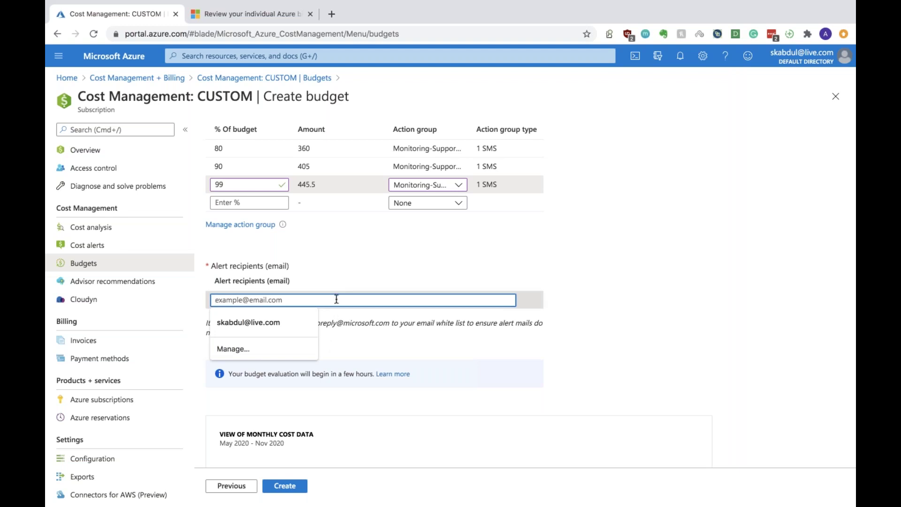
pyautogui.write('skabdu')
pyautogui.click(283, 323)
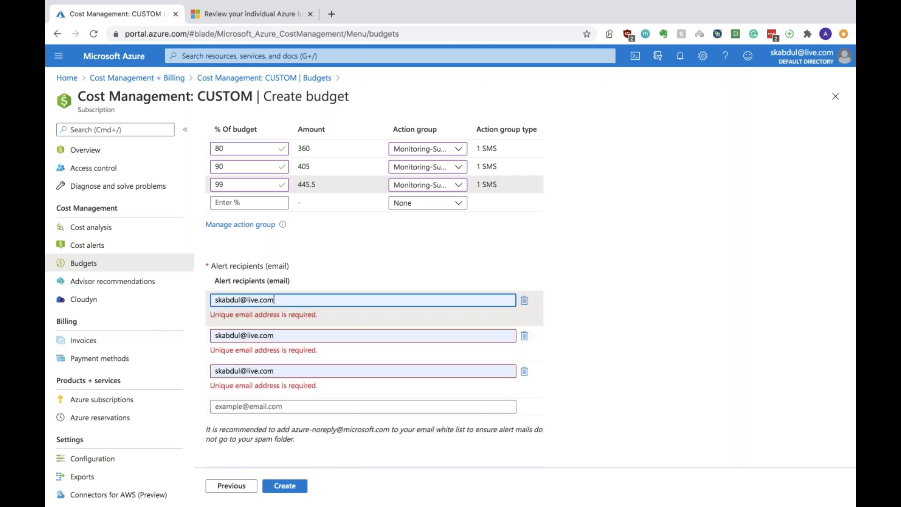
# Delete the duplicate recipient rows and re-fill the recipient e-mail from suggestions
pyautogui.click(524, 336)
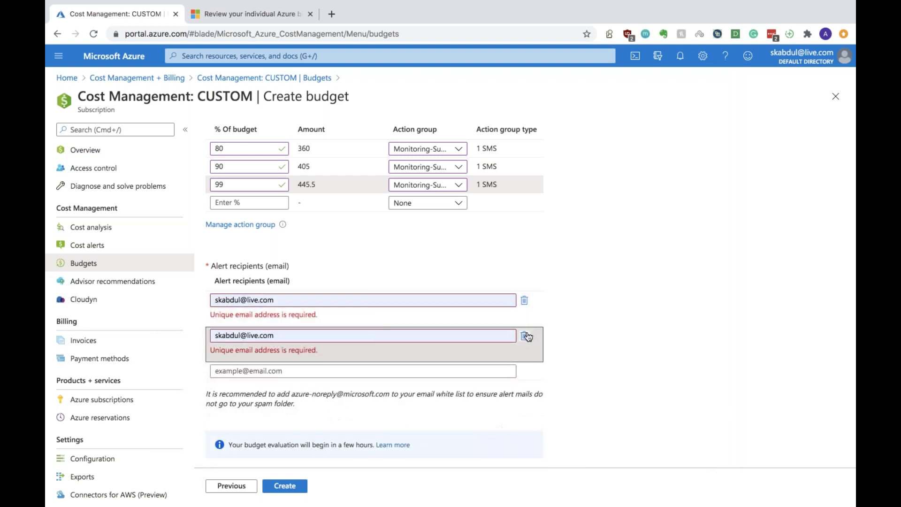
pyautogui.click(525, 336)
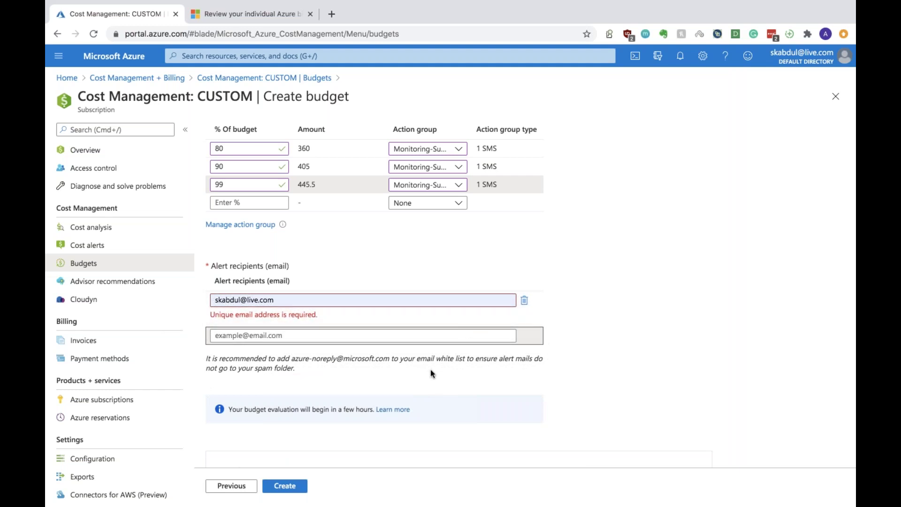
pyautogui.click(524, 301)
pyautogui.click(354, 300)
pyautogui.click(283, 331)
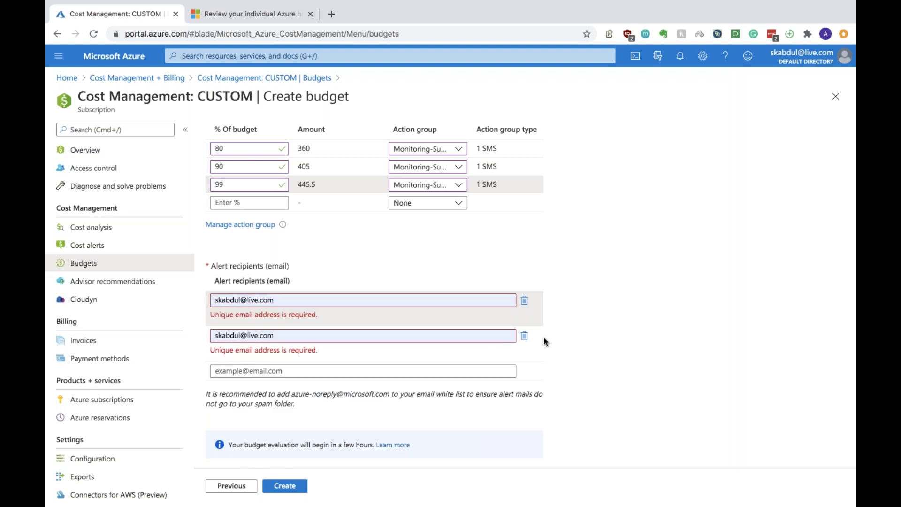
pyautogui.click(525, 338)
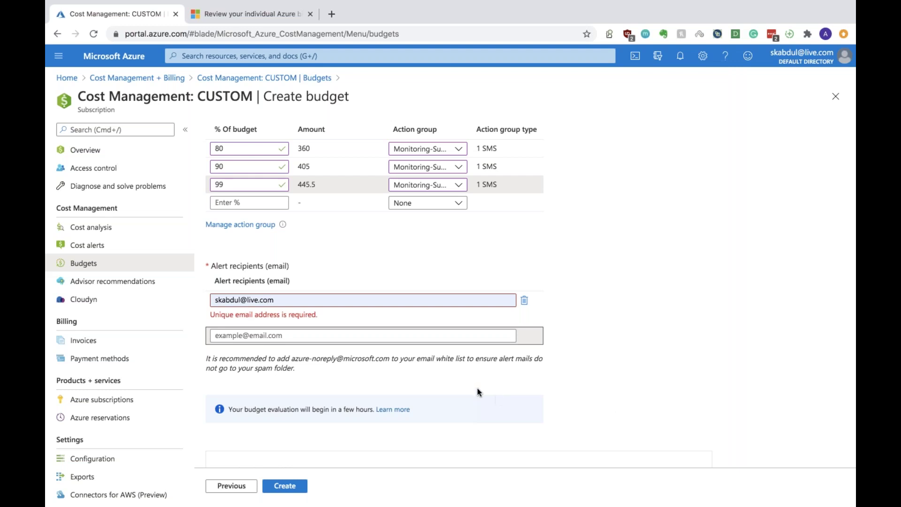
pyautogui.click(525, 301)
pyautogui.click(234, 299)
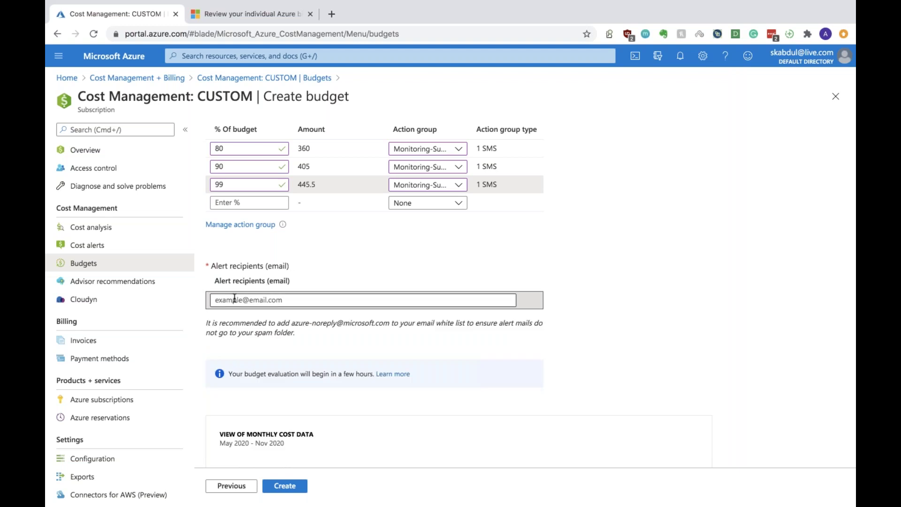
pyautogui.click(225, 322)
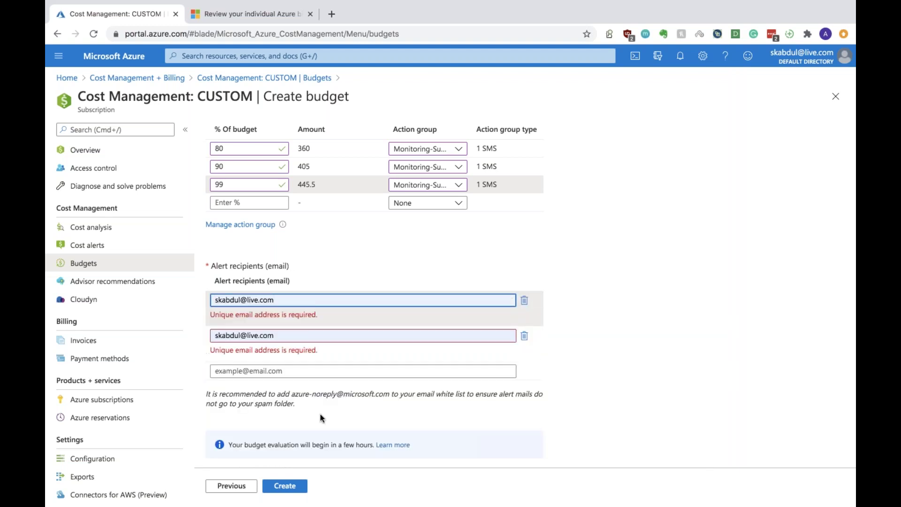
# Remove the last flagged row, leaving a single valid recipient e-mail
pyautogui.click(241, 299)
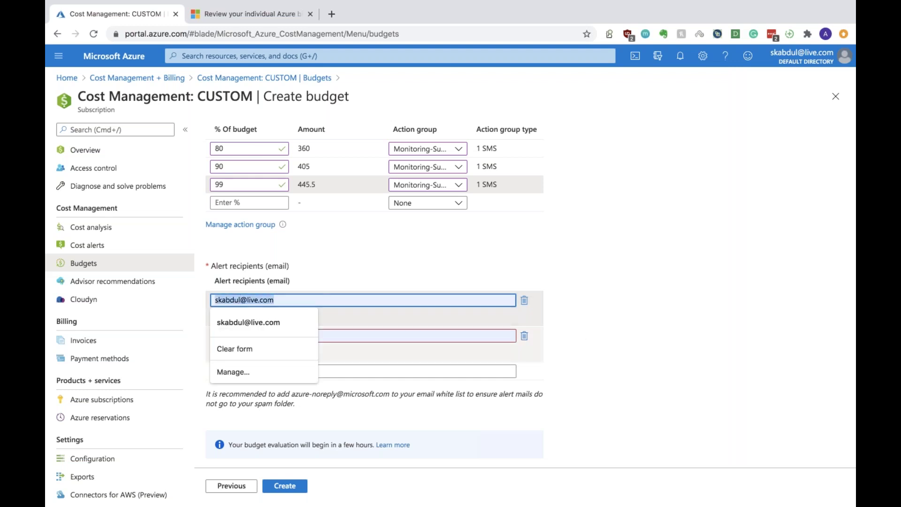
pyautogui.click(524, 335)
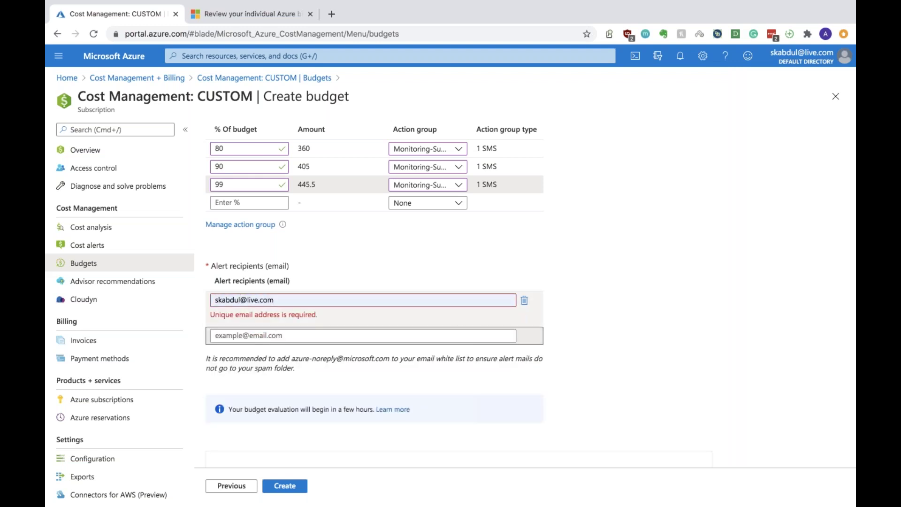
pyautogui.click(524, 301)
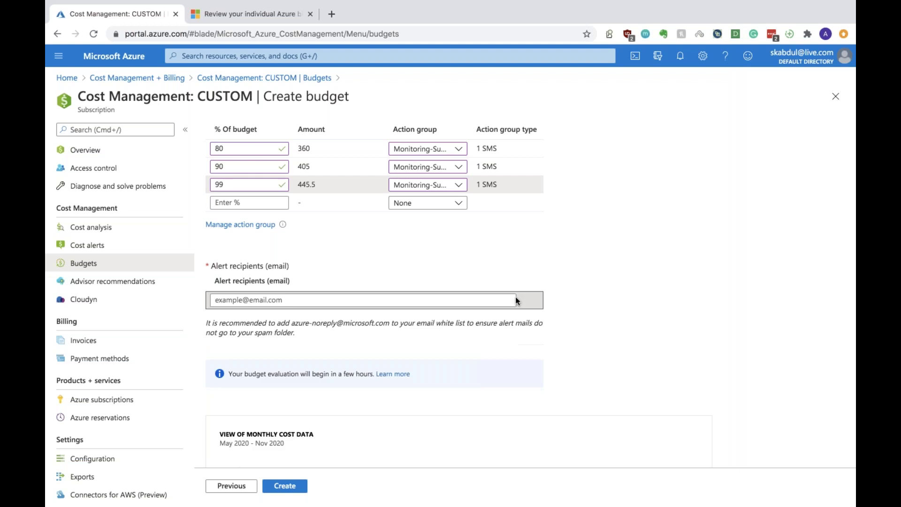
pyautogui.click(257, 299)
pyautogui.click(248, 322)
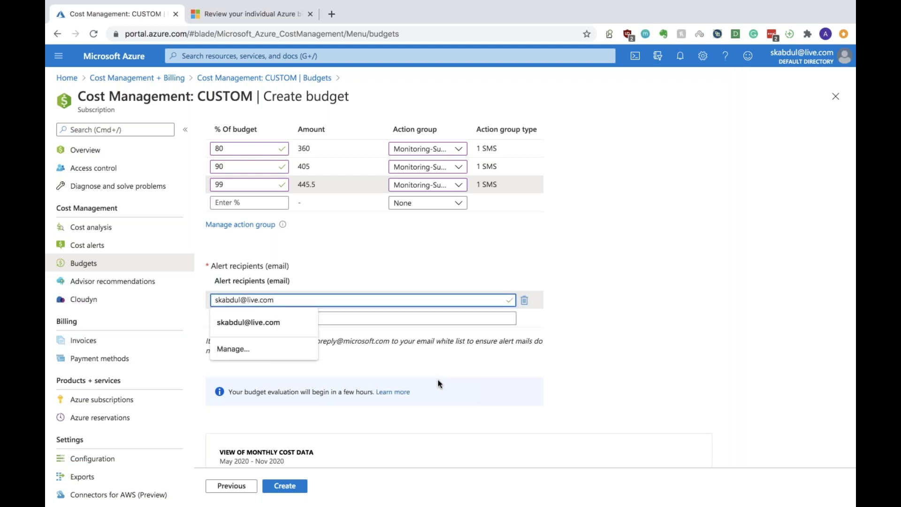
pyautogui.click(642, 378)
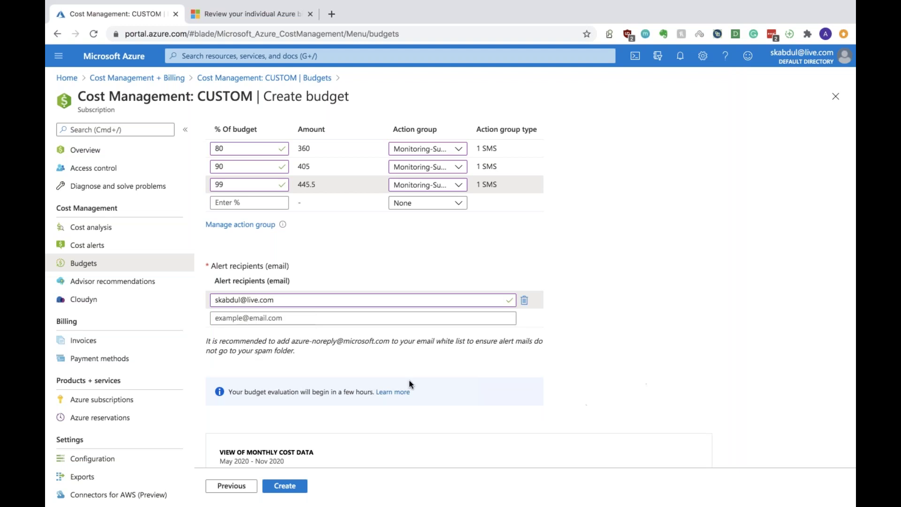
pyautogui.scroll(-8, 274, 403)
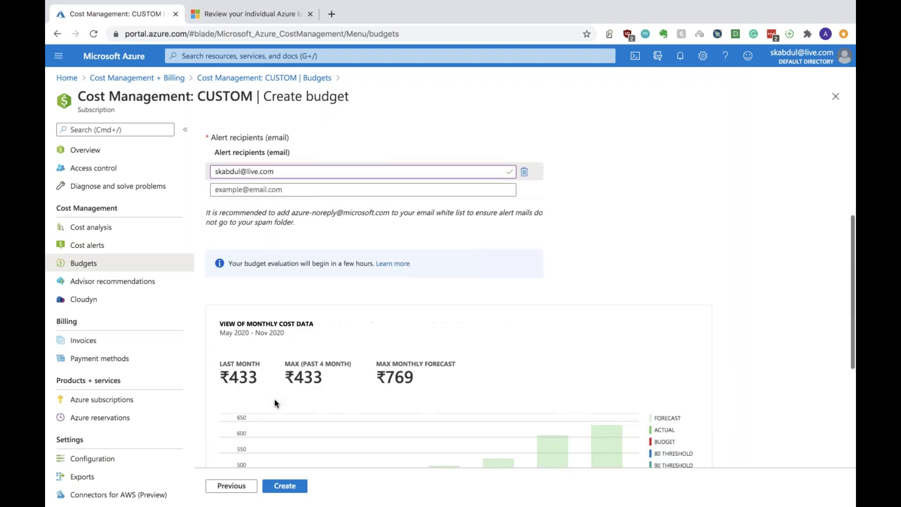
# Create the budget, adding Region-budget (₹450, monthly reset, expiring 11/5/2022) to the list
pyautogui.click(285, 486)
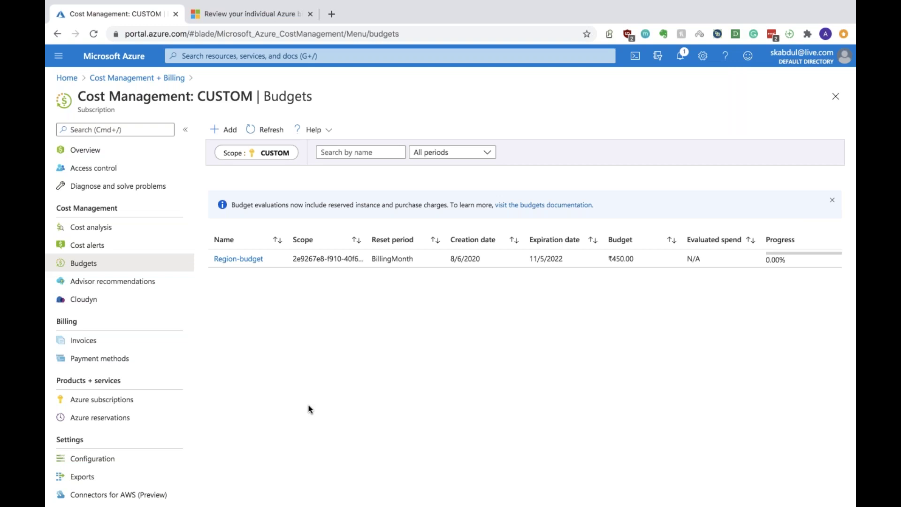
# Browse Cost alerts, Budgets and Cost analysis, check notifications, and end on Cost alerts
pyautogui.click(143, 250)
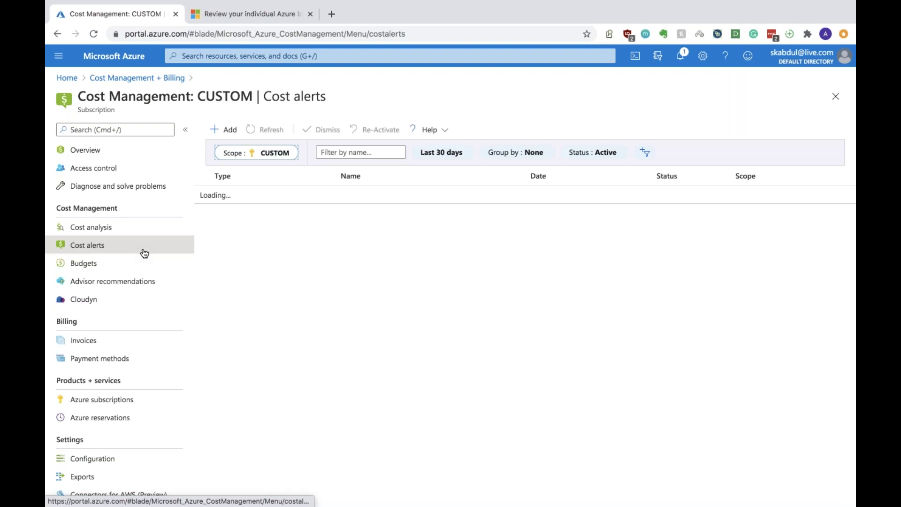
pyautogui.click(93, 275)
pyautogui.click(96, 261)
pyautogui.click(97, 251)
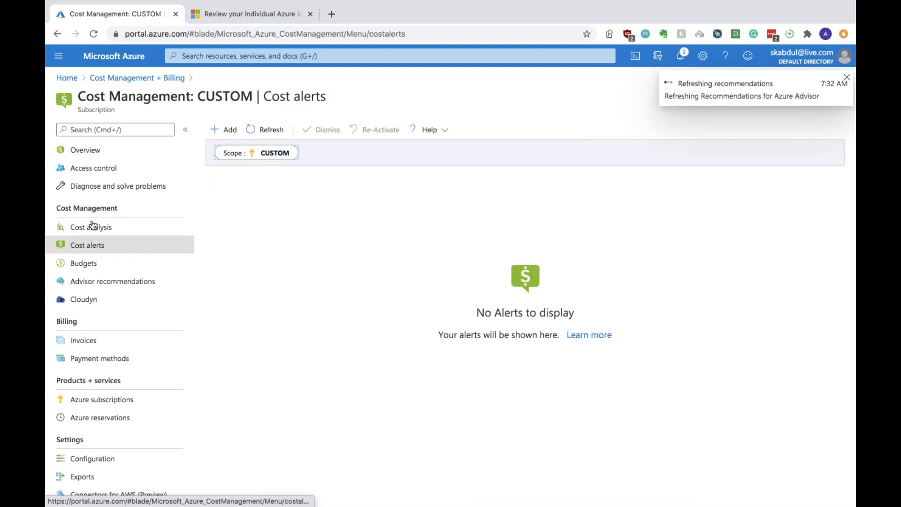
pyautogui.click(92, 226)
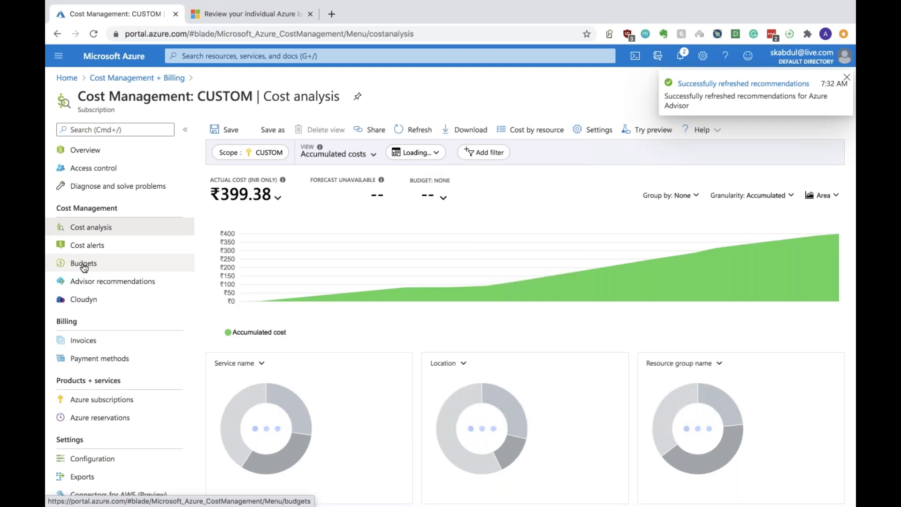
pyautogui.click(688, 59)
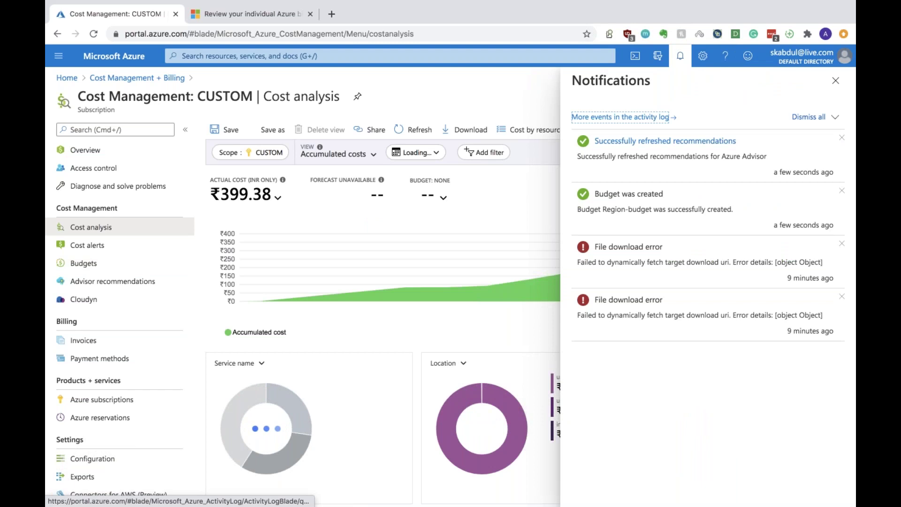
pyautogui.click(836, 81)
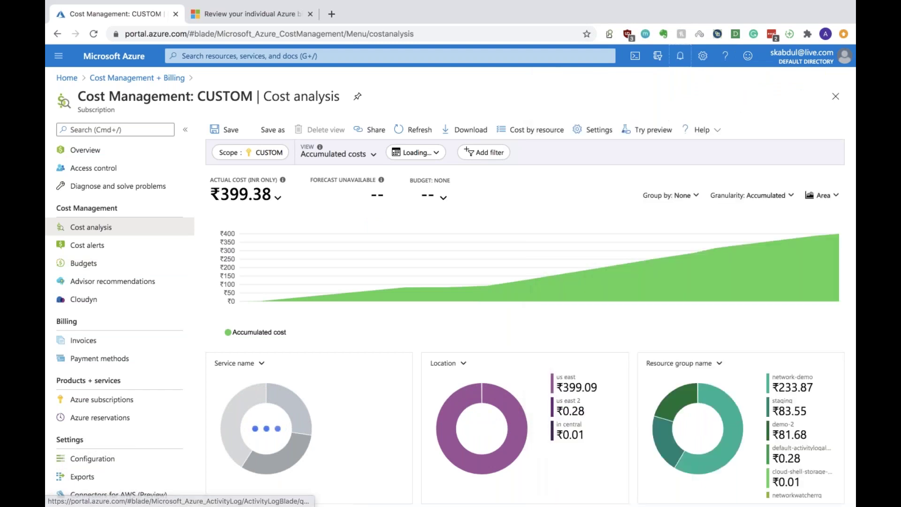
pyautogui.click(73, 252)
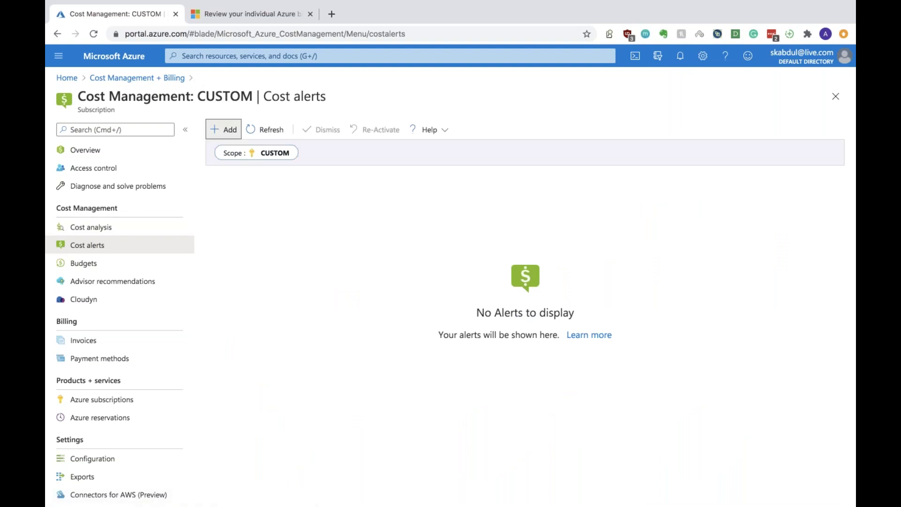
# Open a new budget form from Cost alerts twice, abandon it, and return to Budgets
pyautogui.click(224, 129)
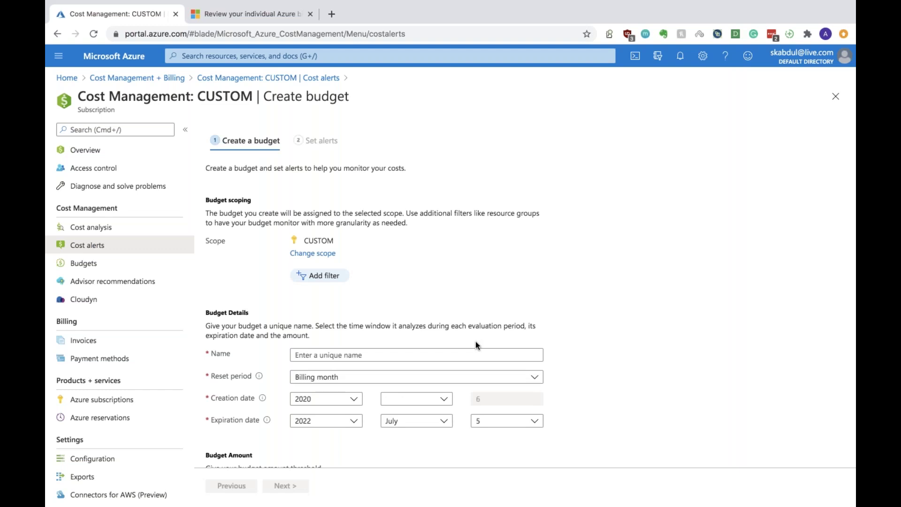
pyautogui.moveTo(272, 171); pyautogui.dragTo(414, 171)
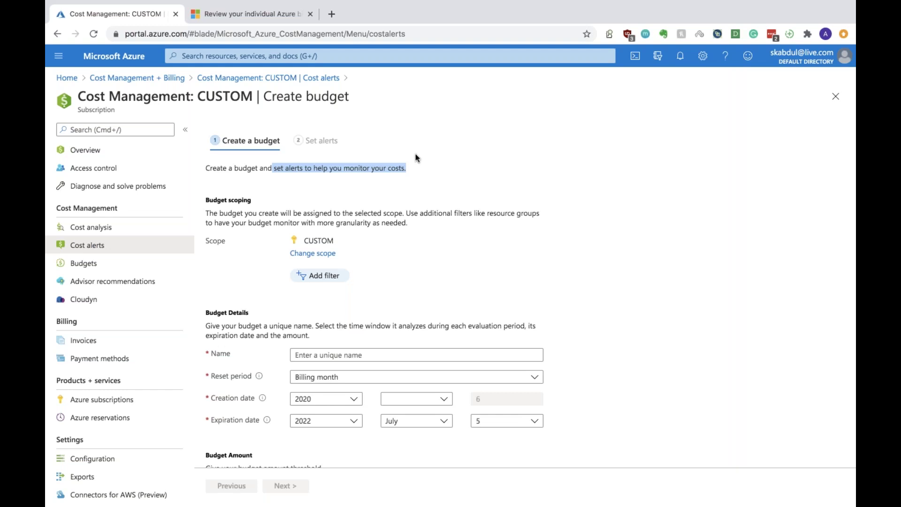
pyautogui.click(99, 265)
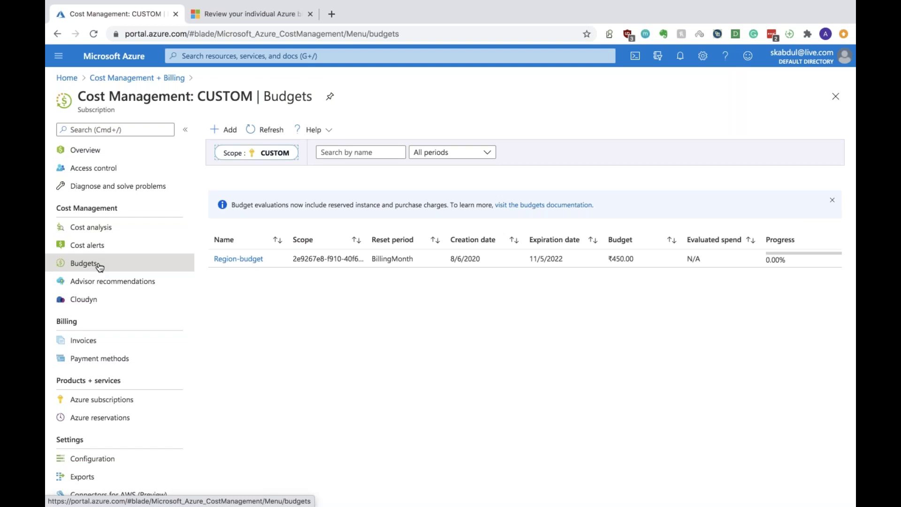
pyautogui.click(96, 254)
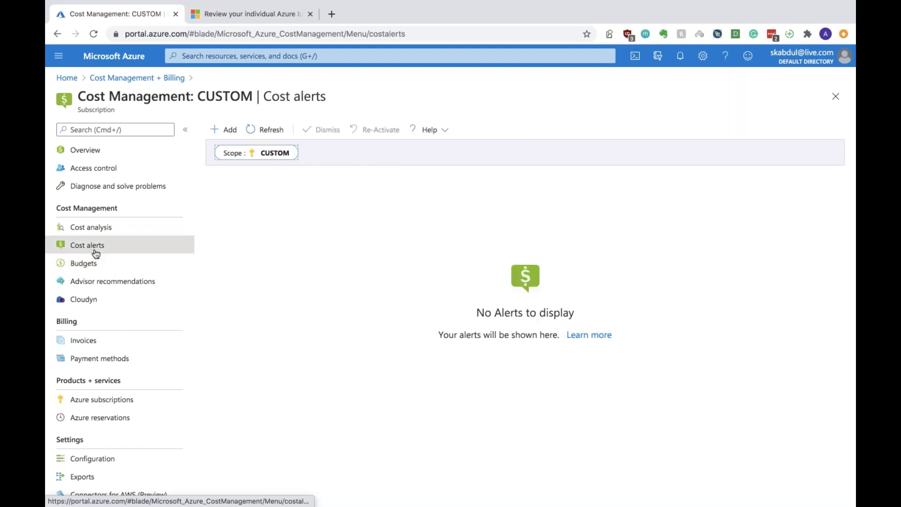
pyautogui.click(223, 130)
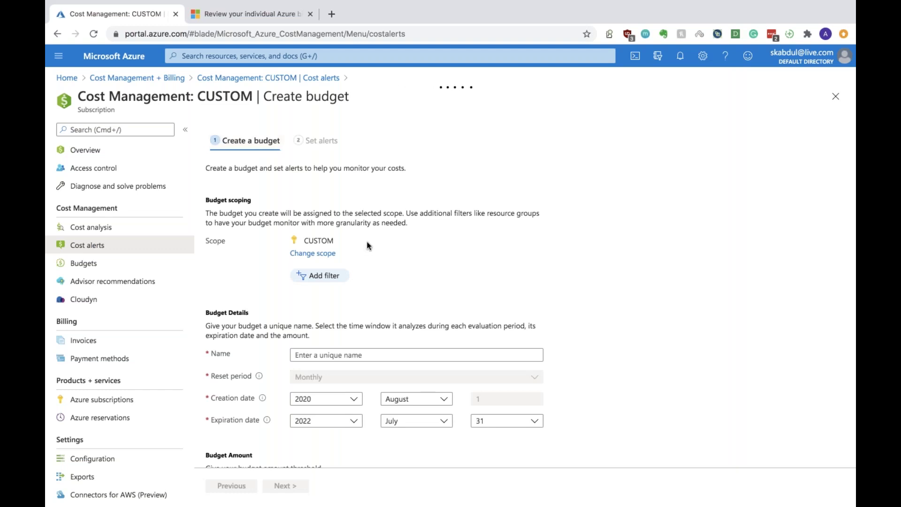
pyautogui.click(64, 269)
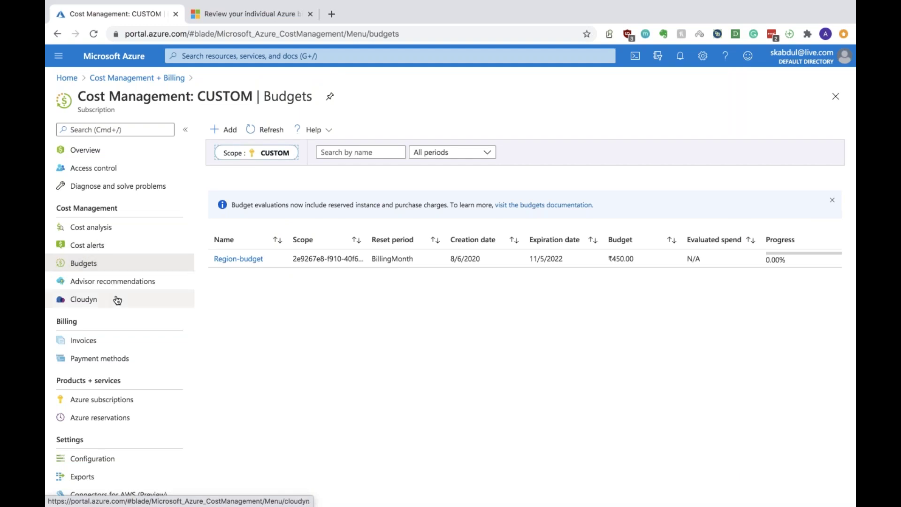
# Review Advisor recommendations, then open the Cloudyn page for the subscription
pyautogui.click(117, 283)
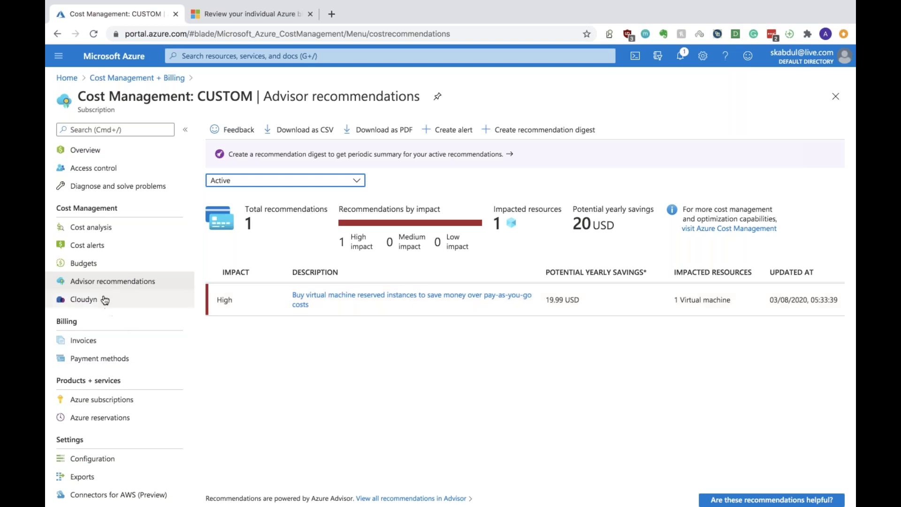
pyautogui.click(131, 302)
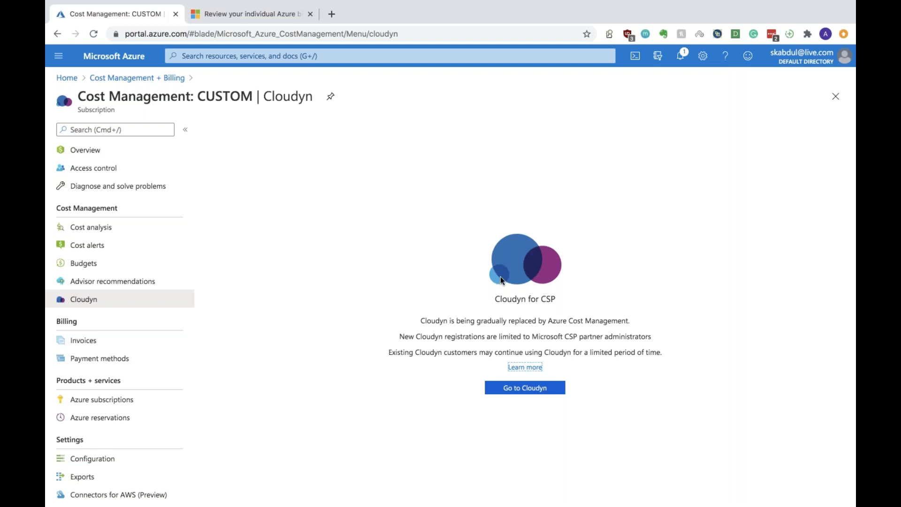
# Open the 'Set up Cost Management by Cloudyn' registration page from the Cloudyn blade
pyautogui.click(526, 389)
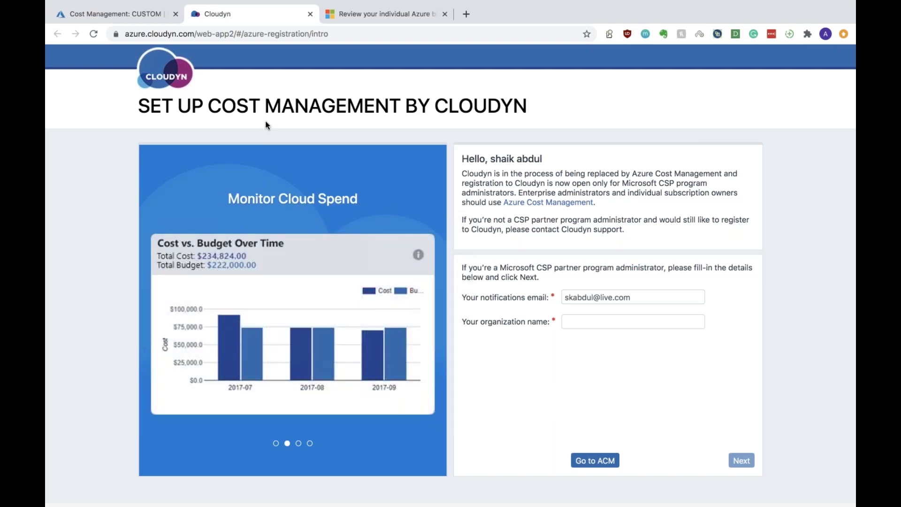
# Return to the Azure portal tab showing the Cloudyn for CSP page
pyautogui.click(103, 21)
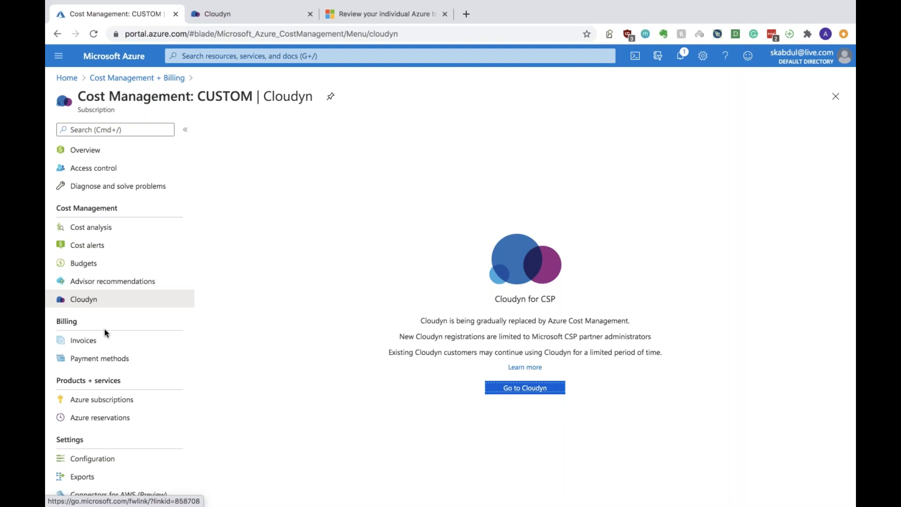
# Review the CUSTOM subscription's invoices, then view its payment methods with one Visa card
pyautogui.click(101, 342)
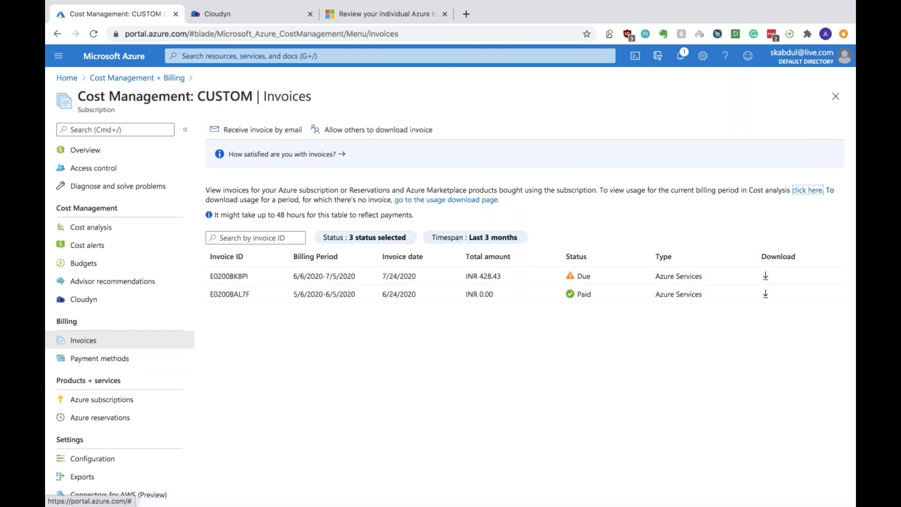
pyautogui.click(91, 365)
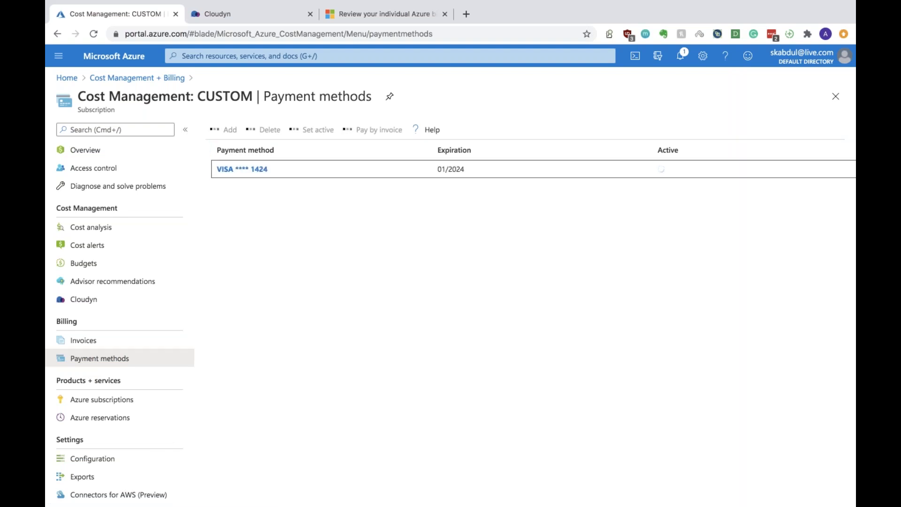
# Check the Azure subscriptions list, then view Azure reservations, which shows none
pyautogui.click(88, 405)
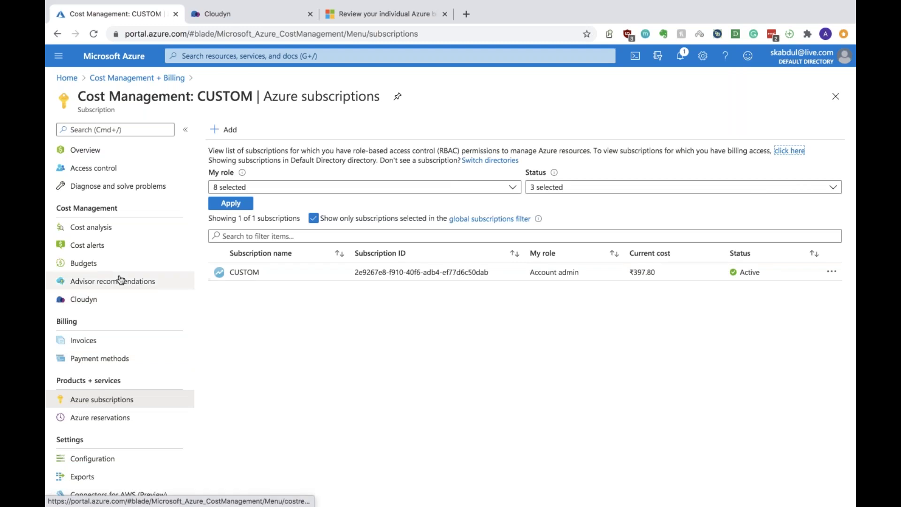
pyautogui.click(96, 418)
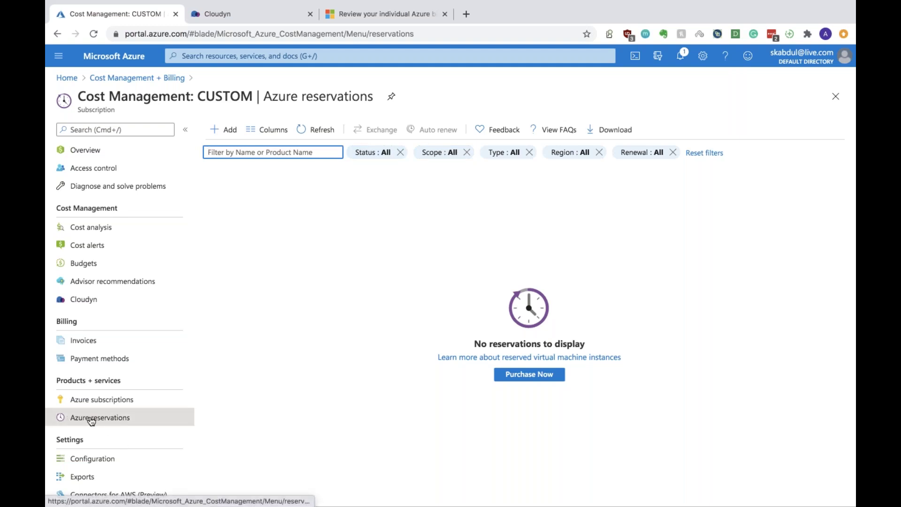
# Start adding a reservation, return to Azure reservations, and open the cost management Configuration page
pyautogui.scroll(-1, 92, 422)
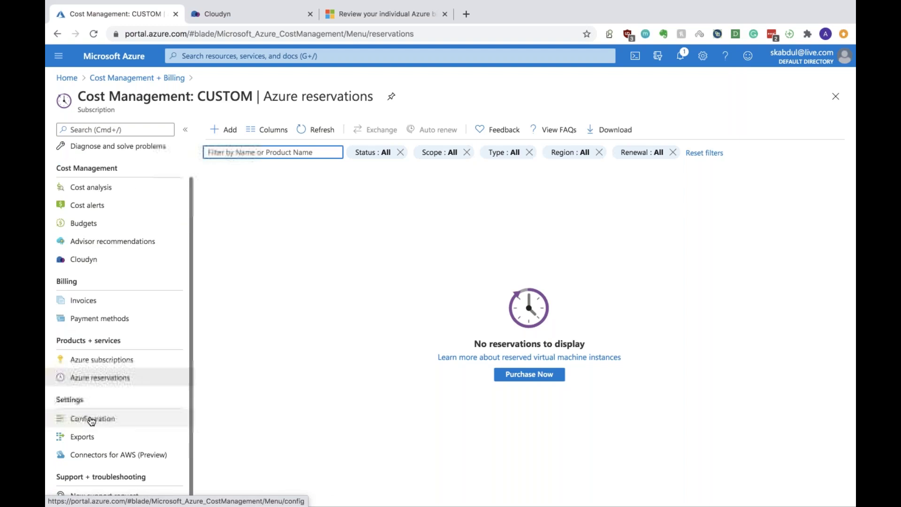
pyautogui.click(226, 129)
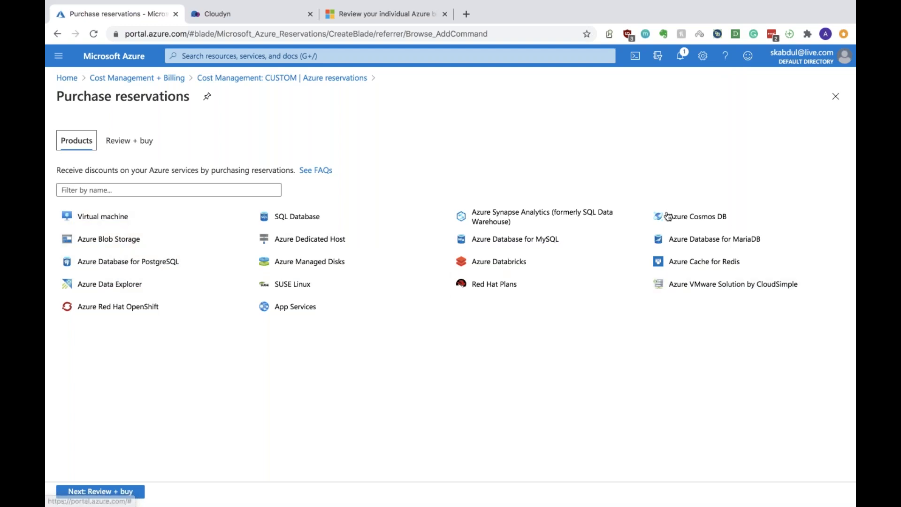
pyautogui.click(268, 78)
pyautogui.scroll(-1, 139, 388)
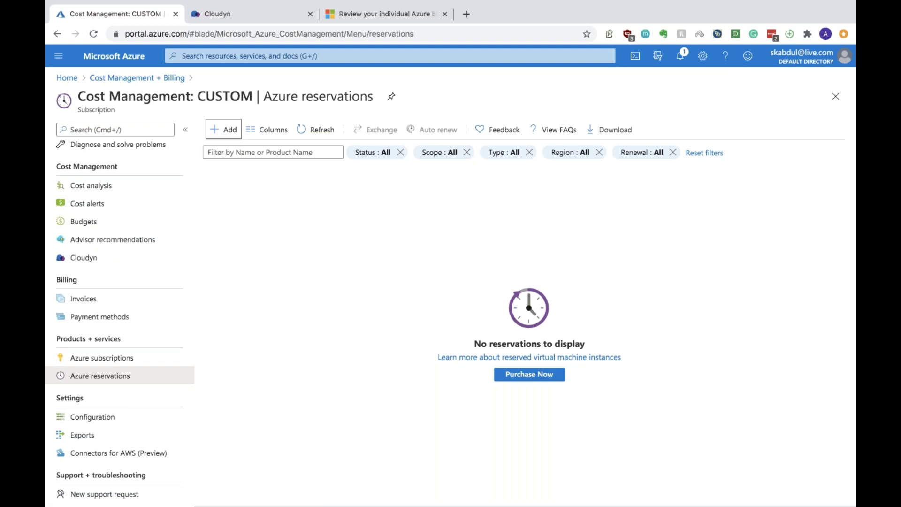
pyautogui.click(96, 424)
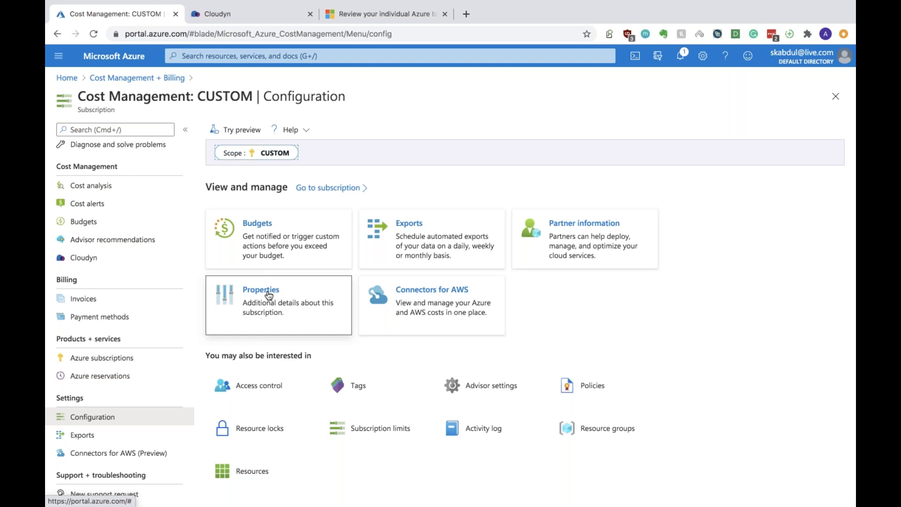
# Browse Properties, Configuration and the AWS connector page, ending on the empty Exports page
pyautogui.click(269, 294)
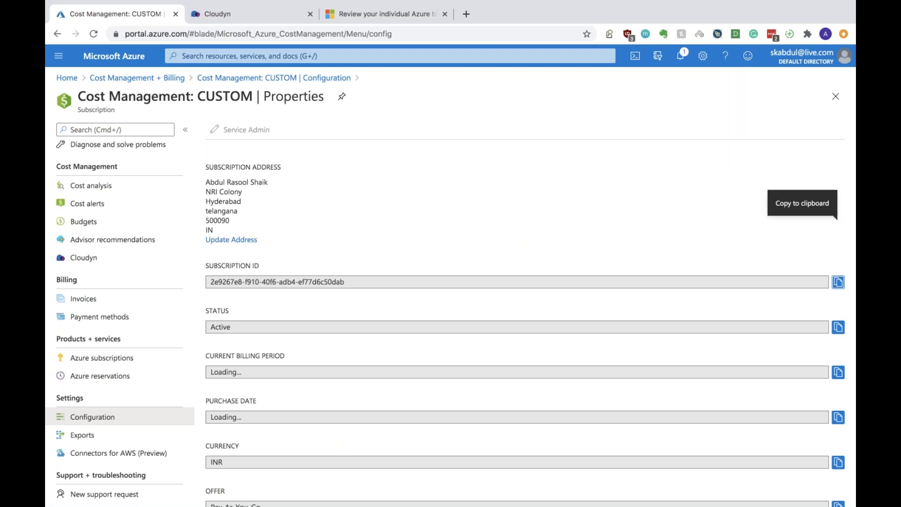
pyautogui.scroll(-5, 517, 324)
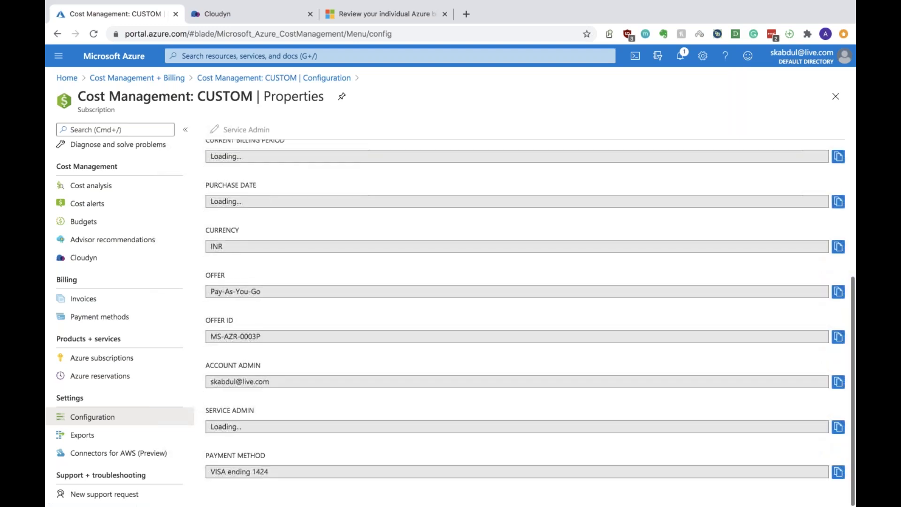
pyautogui.click(101, 436)
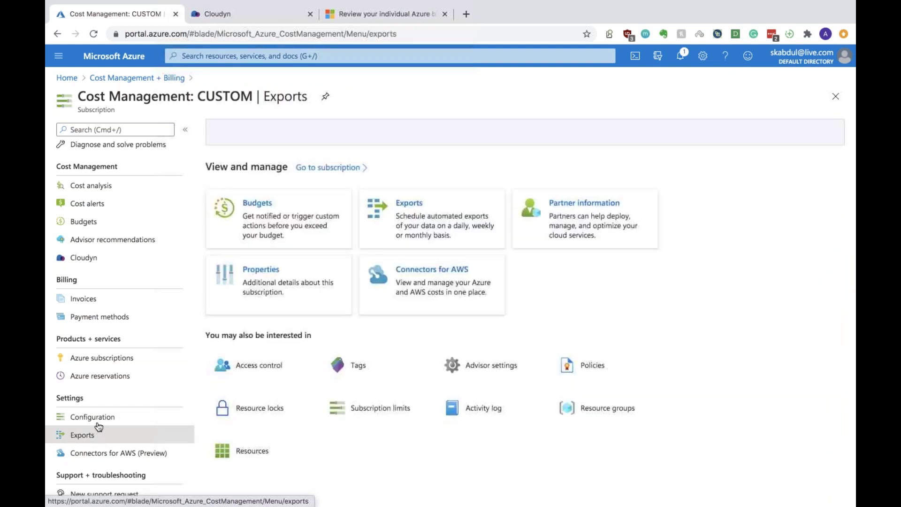
pyautogui.click(94, 417)
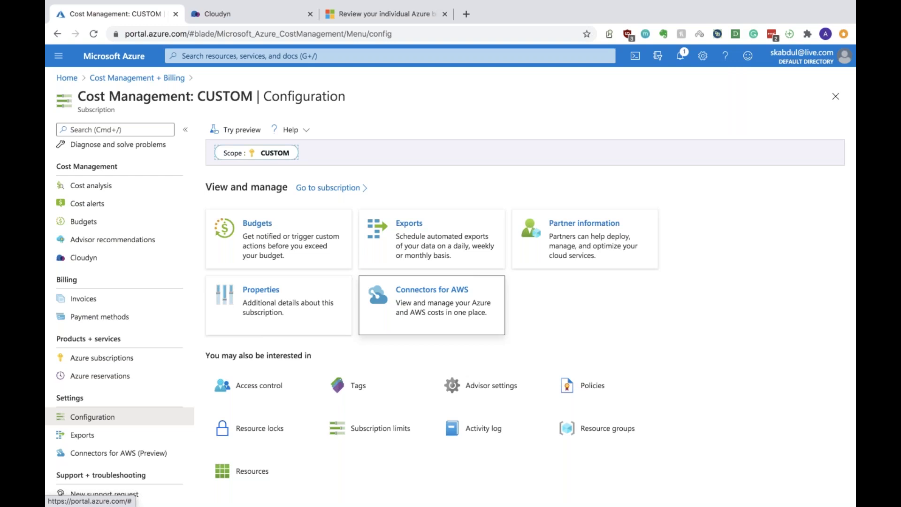
pyautogui.click(430, 293)
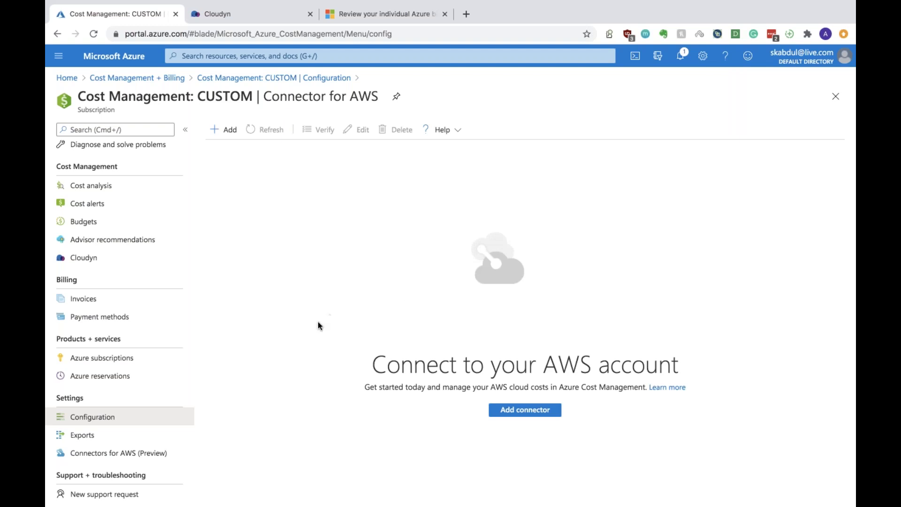
pyautogui.click(85, 436)
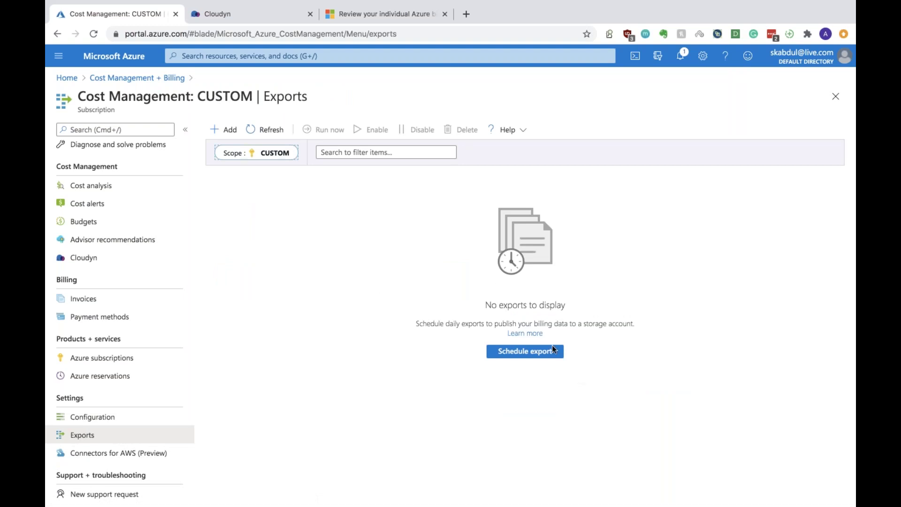
# Start a new scheduled export and name it billing-for-month
pyautogui.click(522, 352)
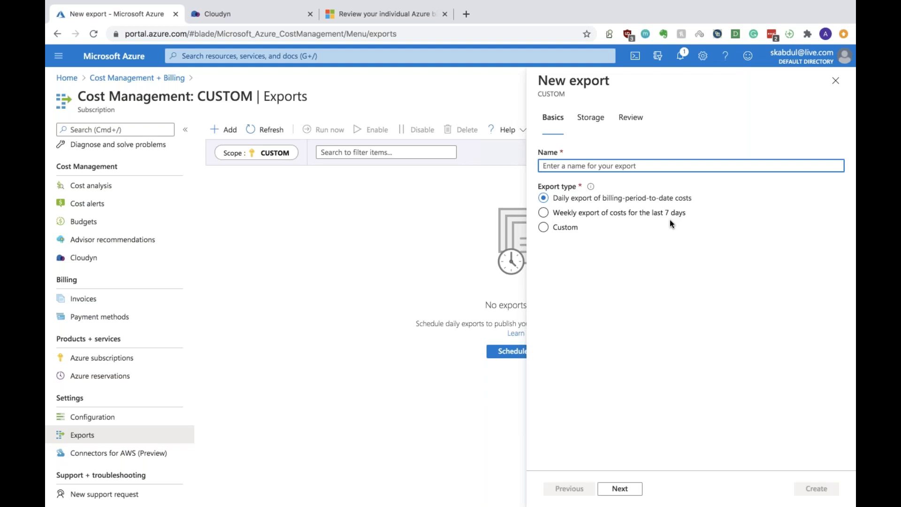
pyautogui.click(603, 169)
pyautogui.write('billin')
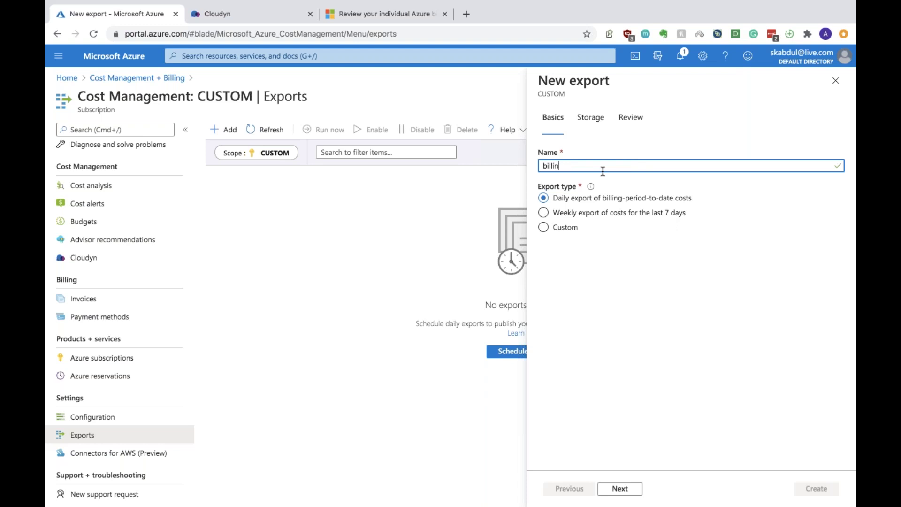
pyautogui.write('g for month')
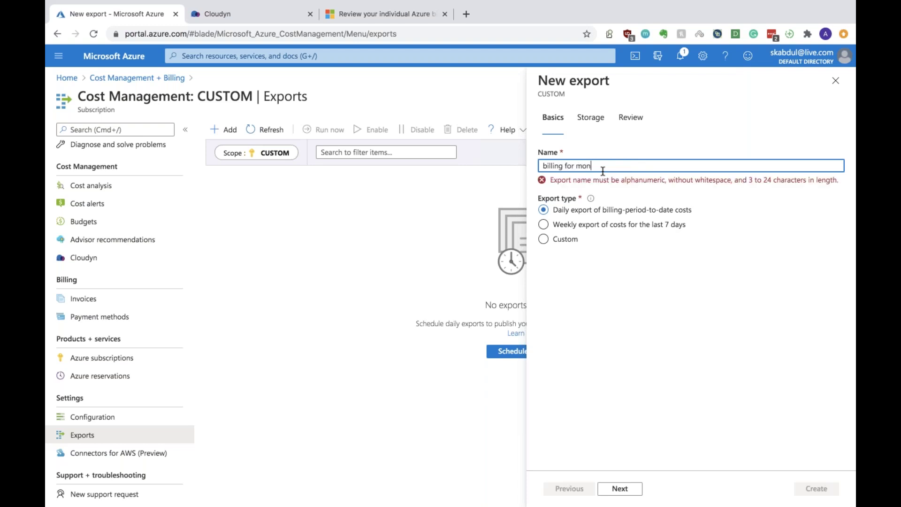
pyautogui.press('Left')
pyautogui.press('Left')
pyautogui.press('BackSpace')
pyautogui.write('-')
pyautogui.press('Right')
pyautogui.press('Right')
pyautogui.press('Right')
pyautogui.press('Delete')
pyautogui.write('-')
pyautogui.click(653, 270)
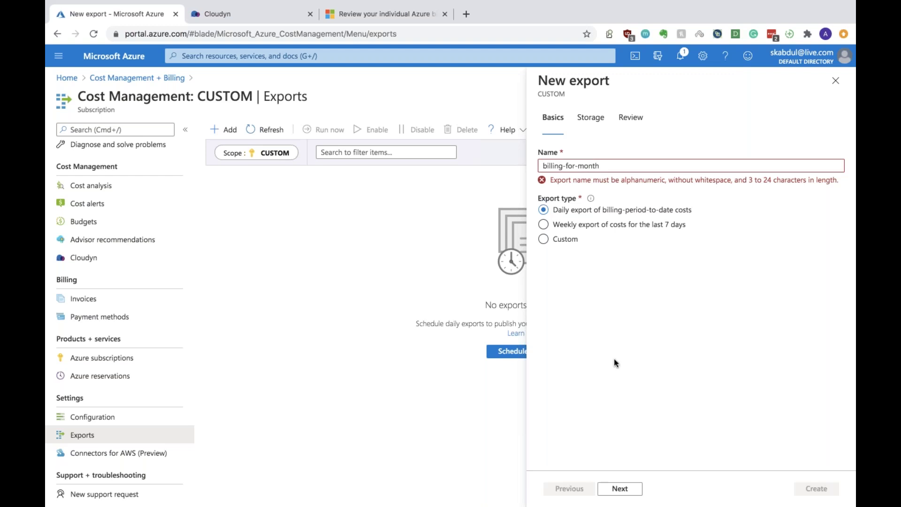
# Set the export type to Custom with Monthly frequency and continue to storage settings
pyautogui.click(544, 238)
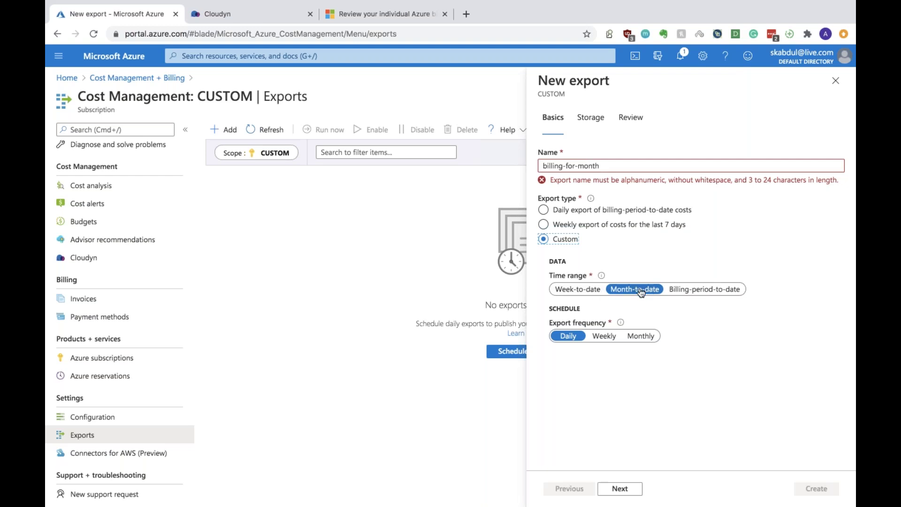
pyautogui.click(641, 337)
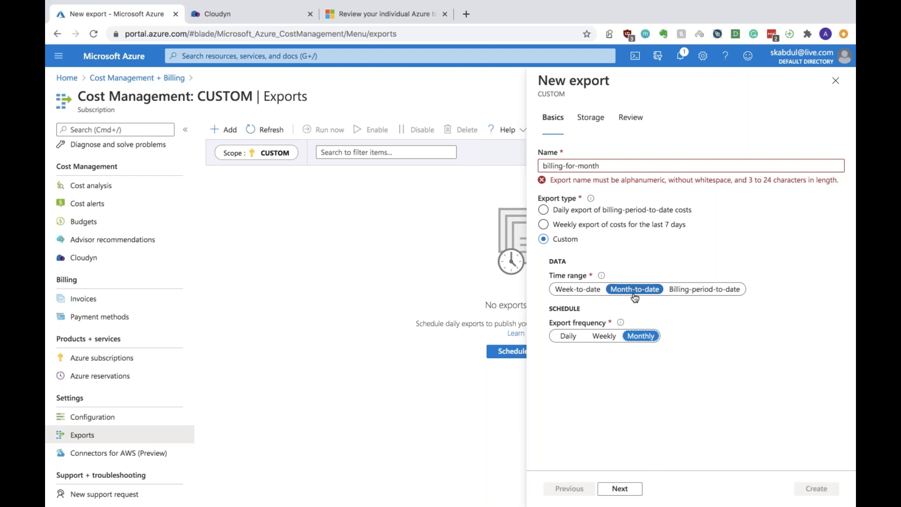
pyautogui.click(629, 488)
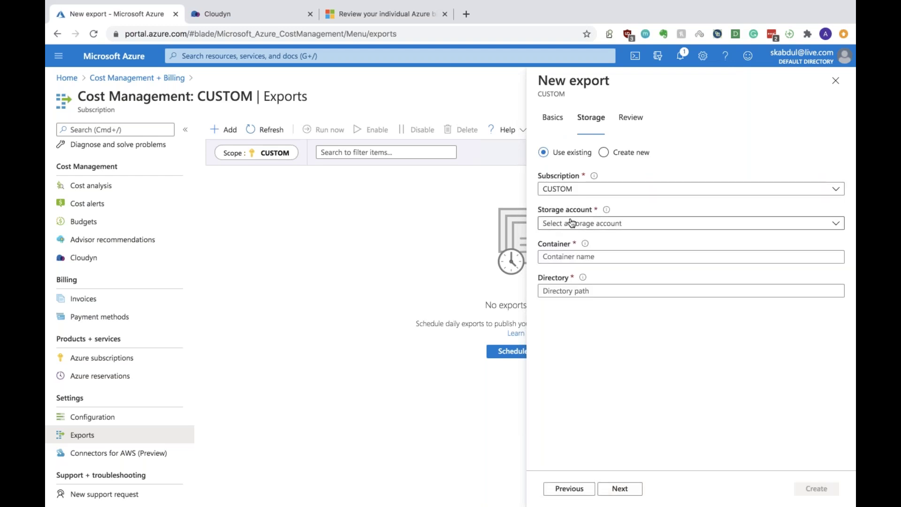
# Choose demo2diag196 as the export's storage account
pyautogui.click(577, 223)
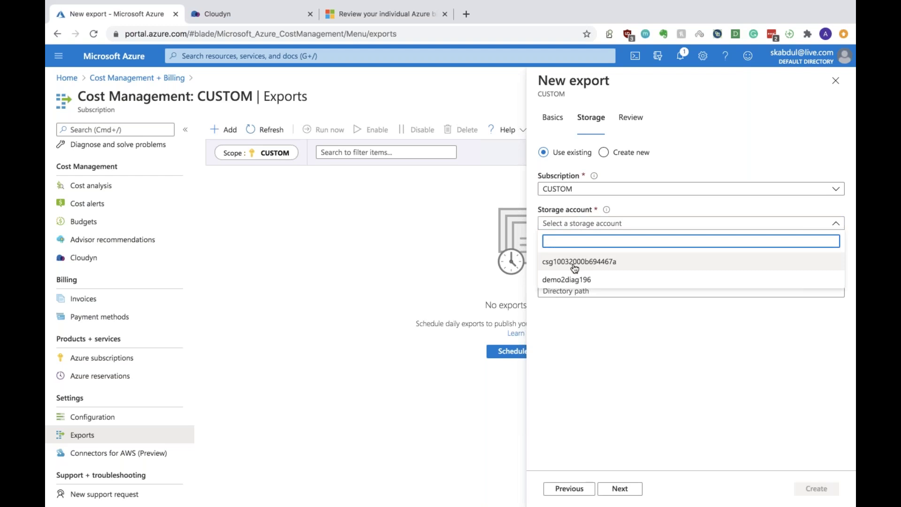
pyautogui.click(568, 280)
pyautogui.click(571, 257)
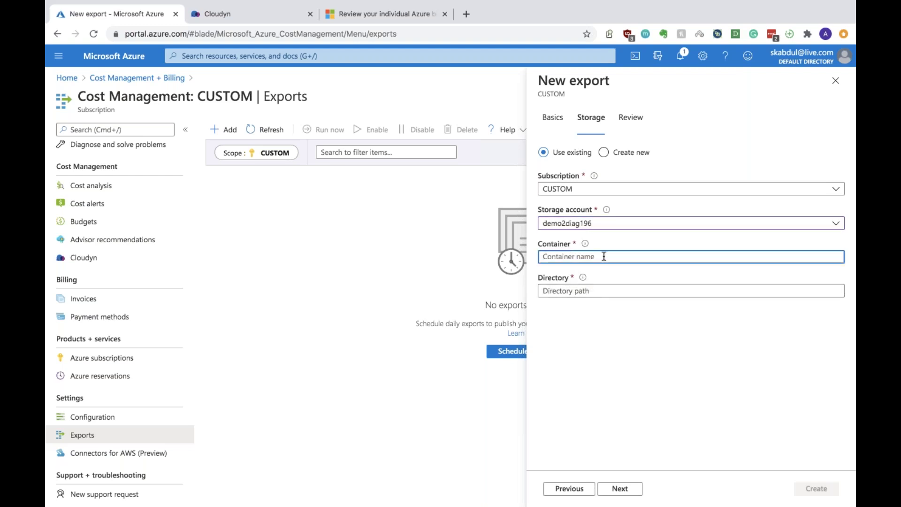
pyautogui.click(570, 224)
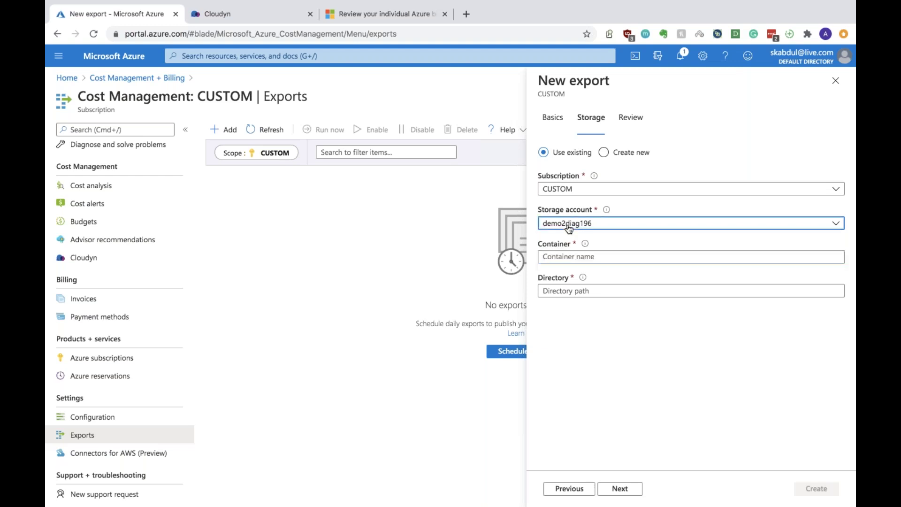
pyautogui.click(579, 261)
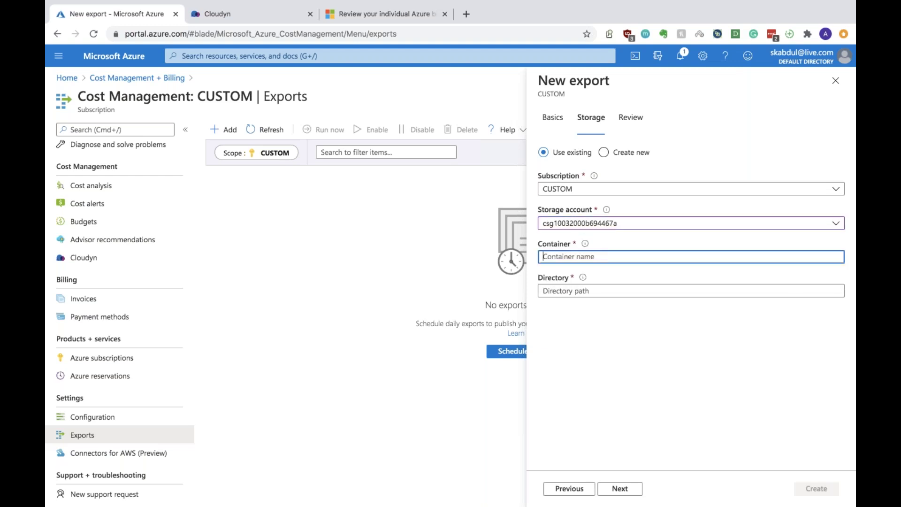
pyautogui.click(572, 223)
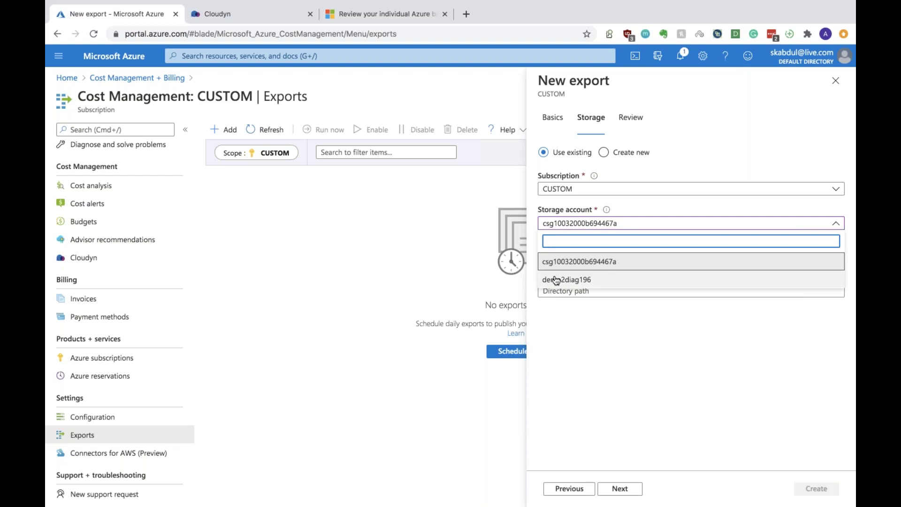
pyautogui.click(556, 277)
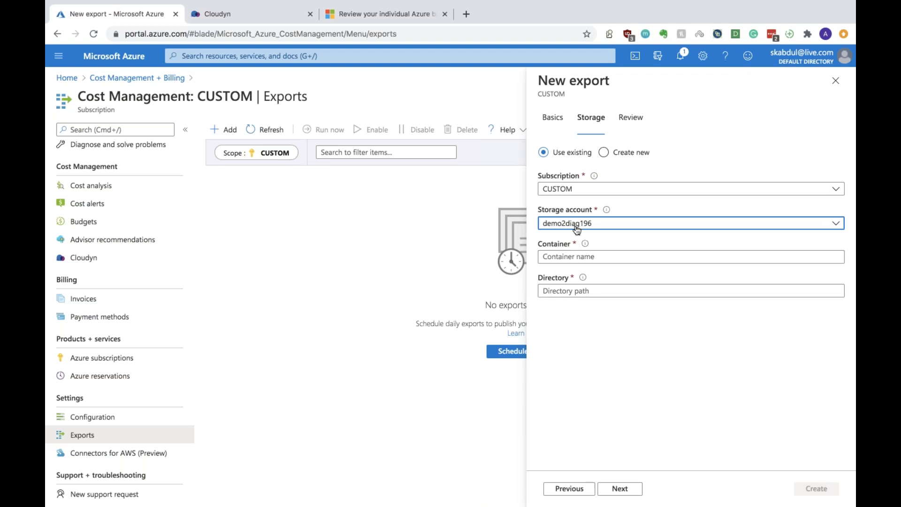
# Enter container billing and directory home, and proceed to the review summary
pyautogui.click(557, 254)
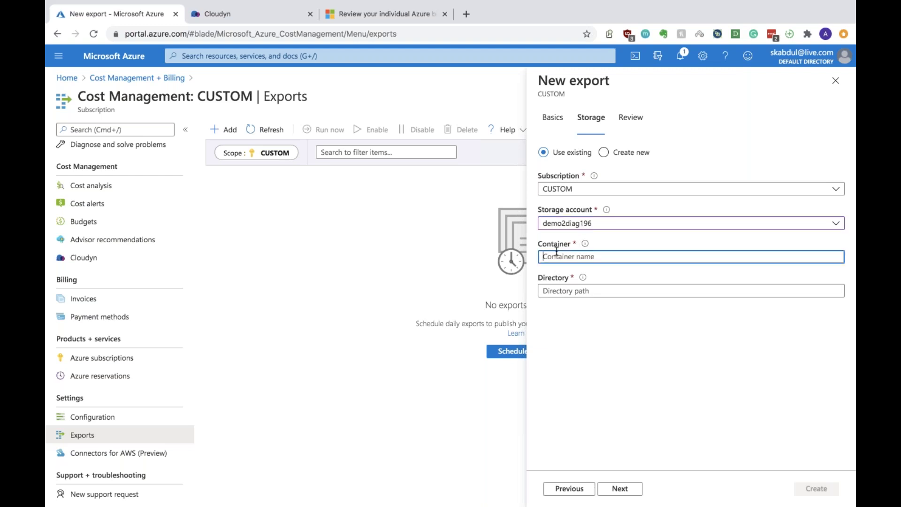
pyautogui.write('billing')
pyautogui.click(573, 292)
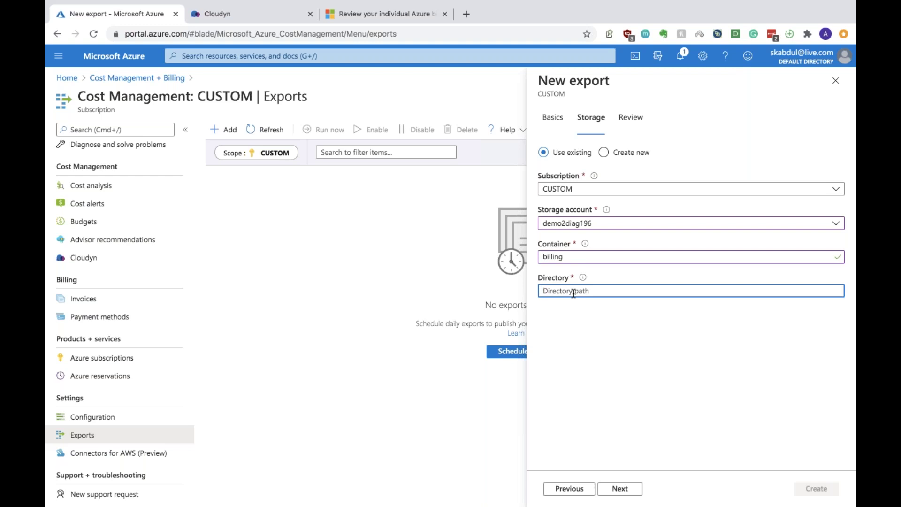
pyautogui.write('/')
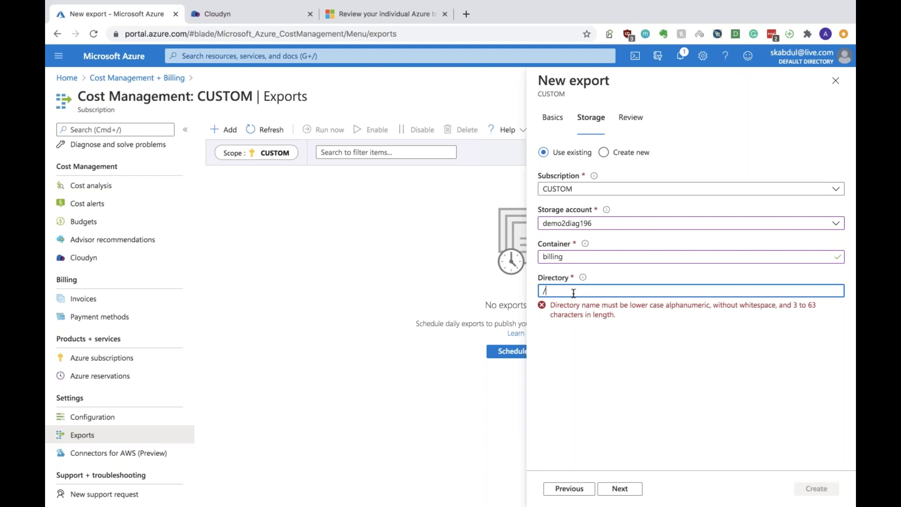
pyautogui.press('BackSpace')
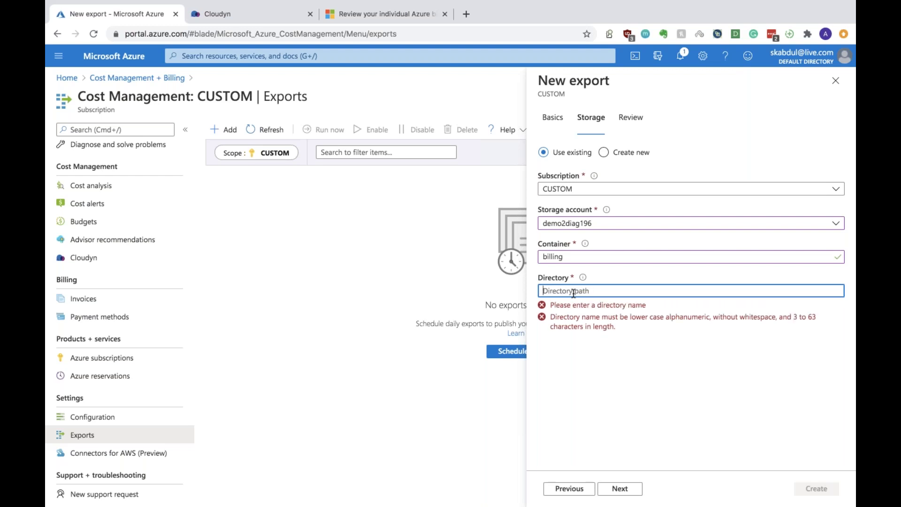
pyautogui.write('home')
pyautogui.click(619, 488)
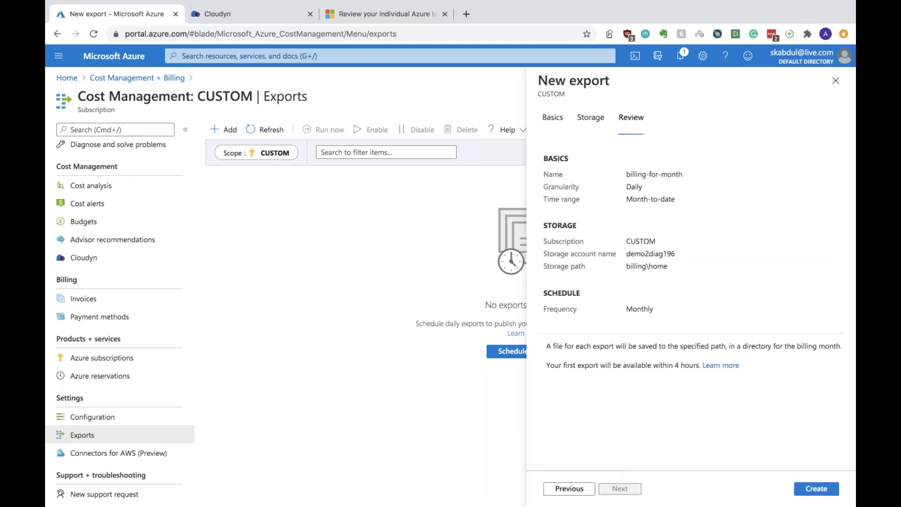
# Abandon the billing-for-month export by closing the New export blade and discarding edits
pyautogui.click(815, 489)
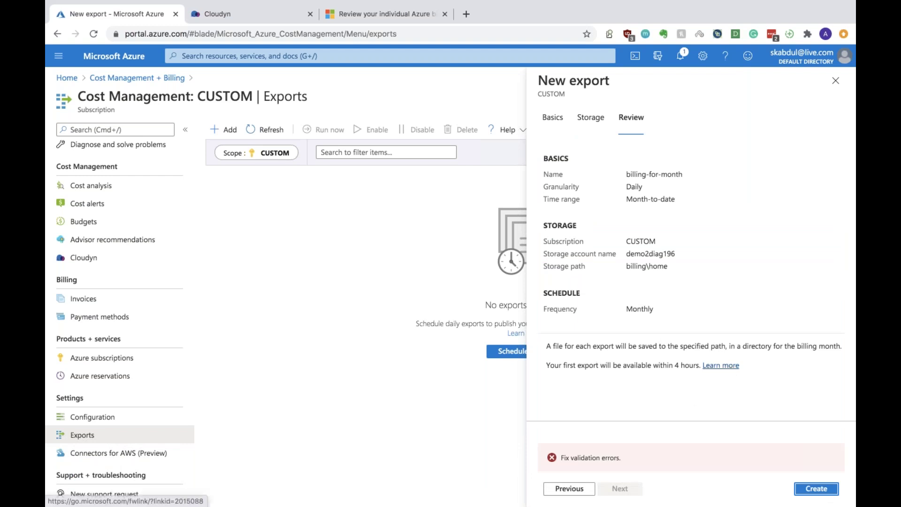
pyautogui.click(591, 100)
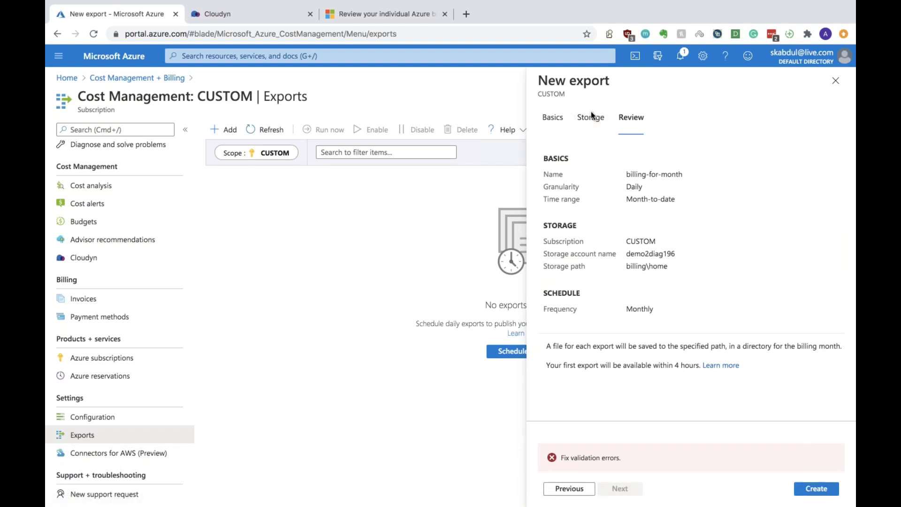
pyautogui.click(592, 118)
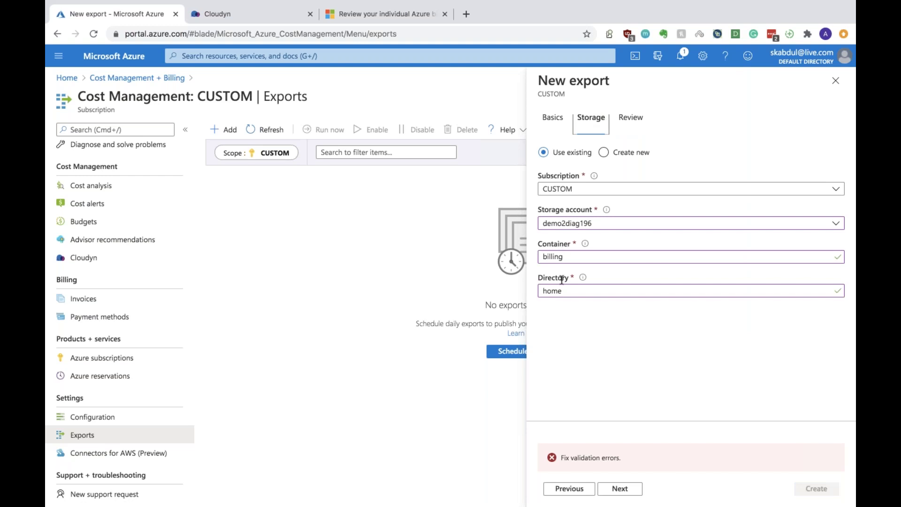
pyautogui.click(835, 80)
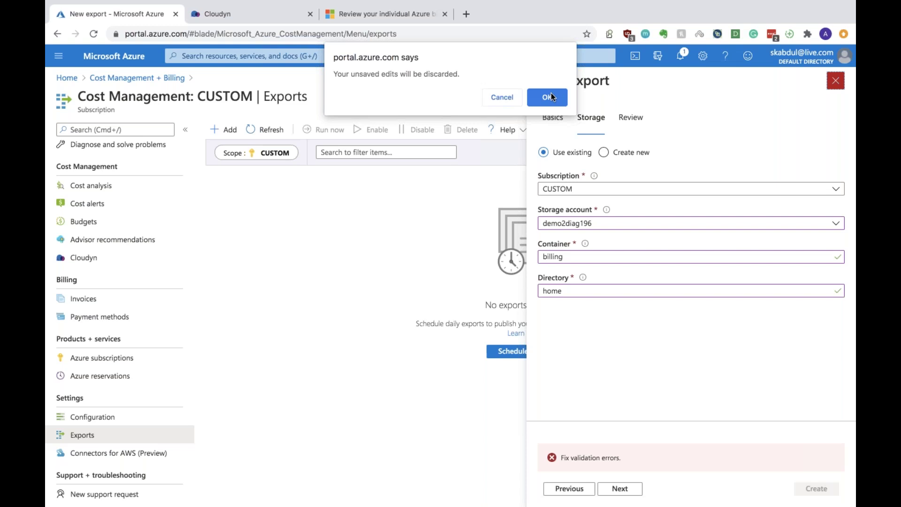
pyautogui.click(548, 97)
pyautogui.moveTo(561, 4)
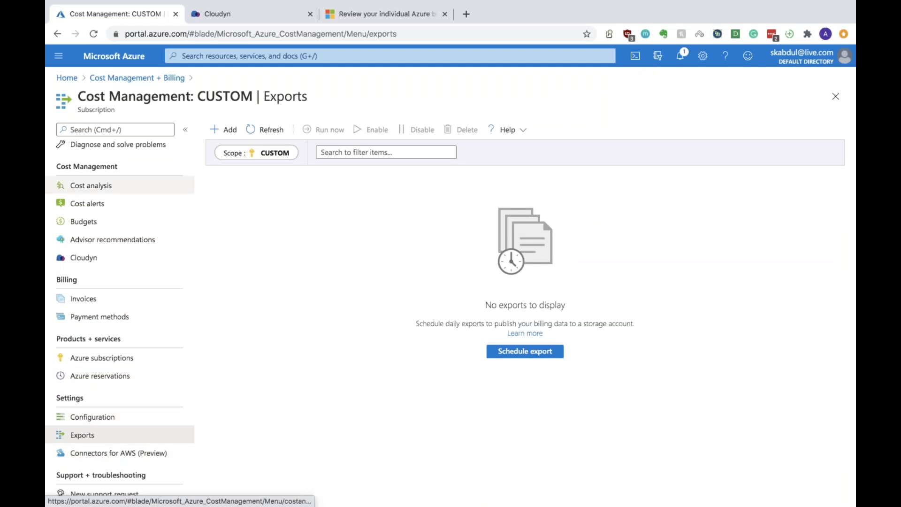
# Navigate via Billing scopes to the CUSTOM subscription's Cost Management Access control page
pyautogui.click(128, 78)
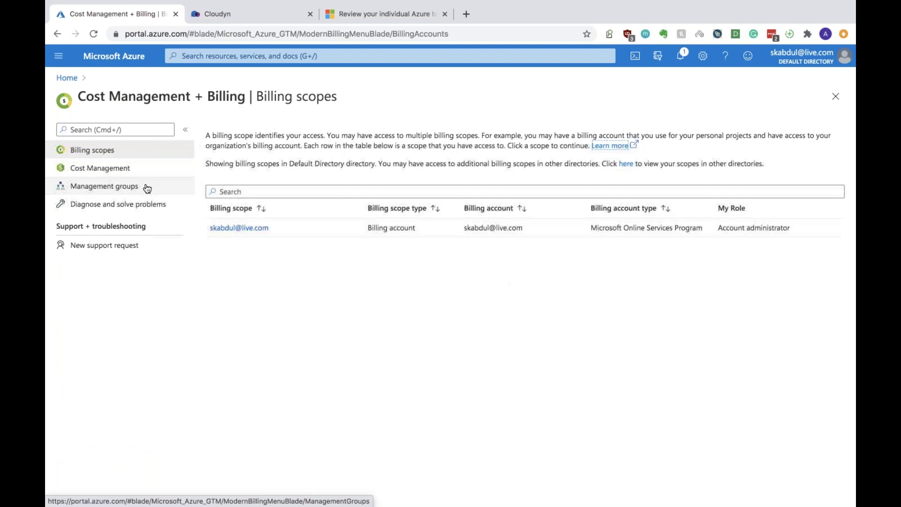
pyautogui.click(252, 230)
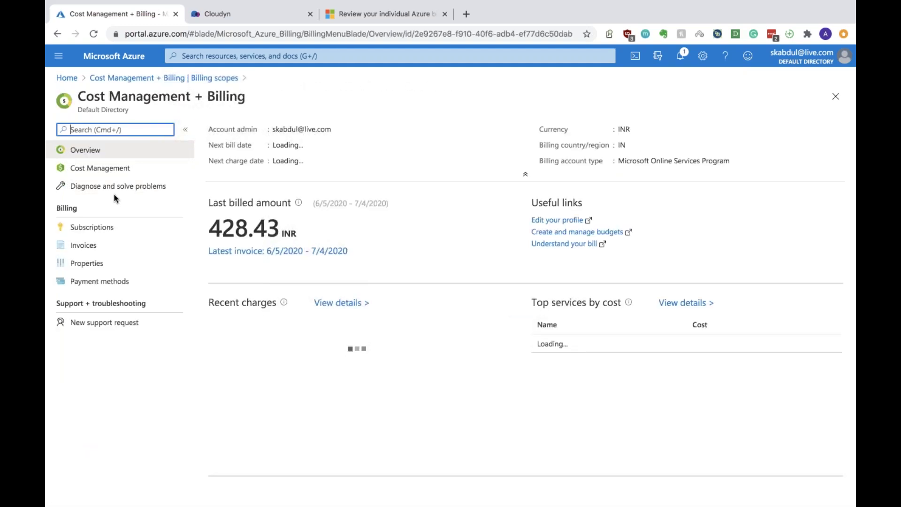
pyautogui.click(104, 171)
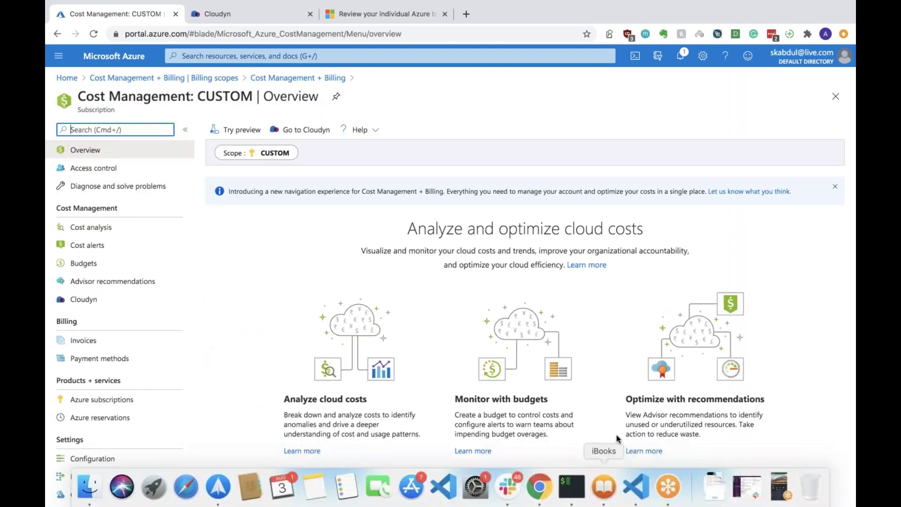
pyautogui.scroll(-1, 561, 439)
pyautogui.scroll(-3, 560, 439)
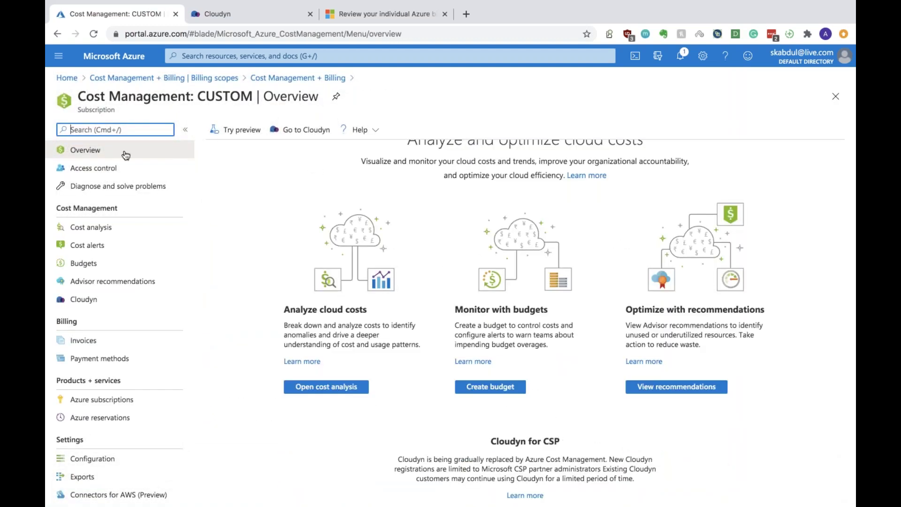
pyautogui.click(115, 169)
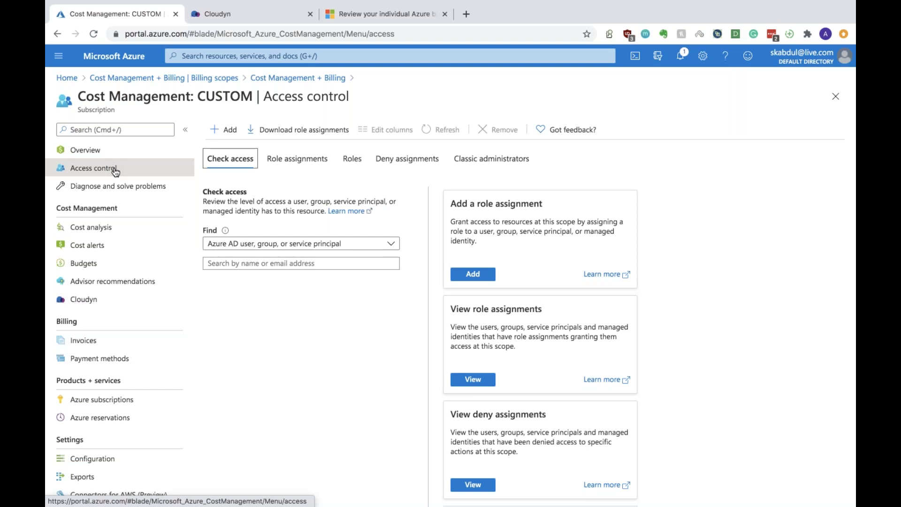
# Bring up the portal's services menu over the CUSTOM subscription's Access control page
pyautogui.scroll(-1, 114, 300)
pyautogui.scroll(1, 114, 301)
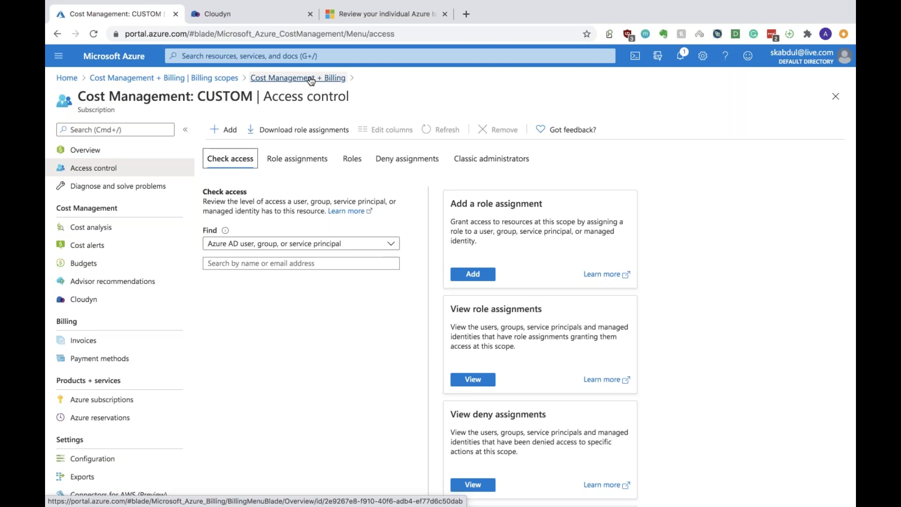
pyautogui.click(58, 56)
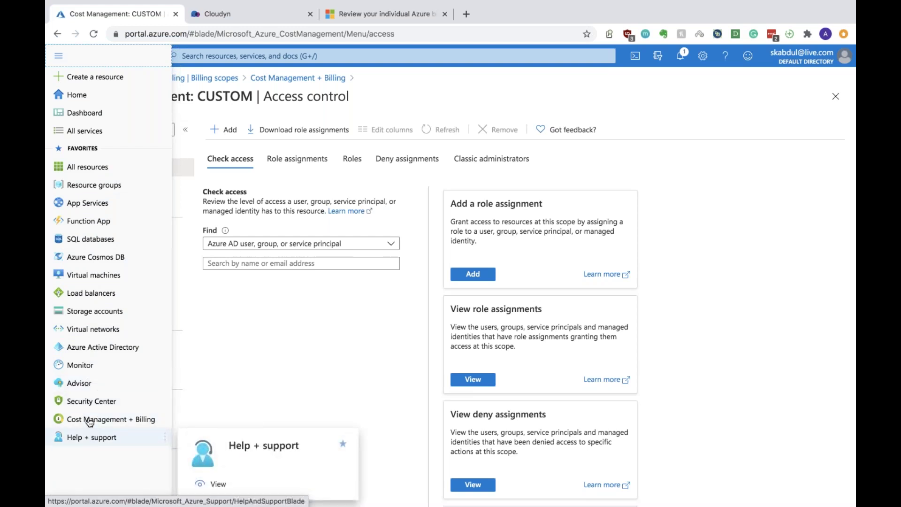
pyautogui.click(82, 403)
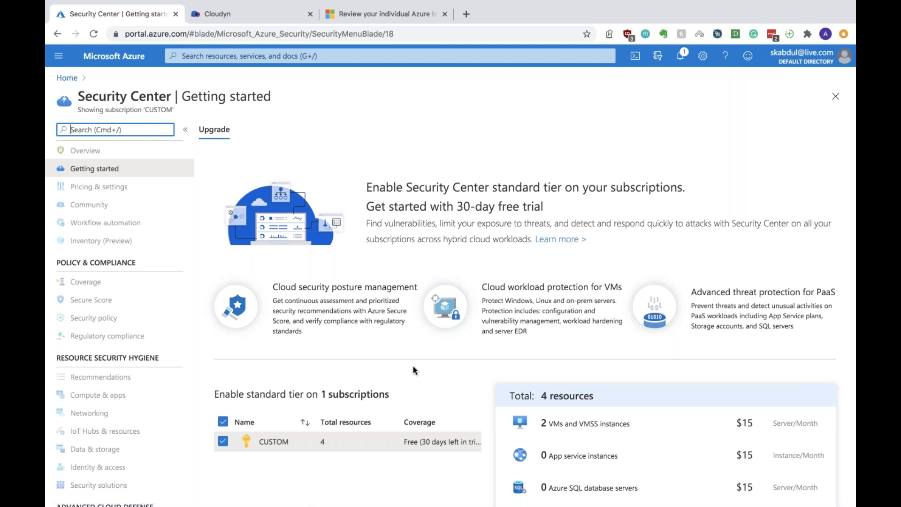
pyautogui.scroll(-6, 414, 371)
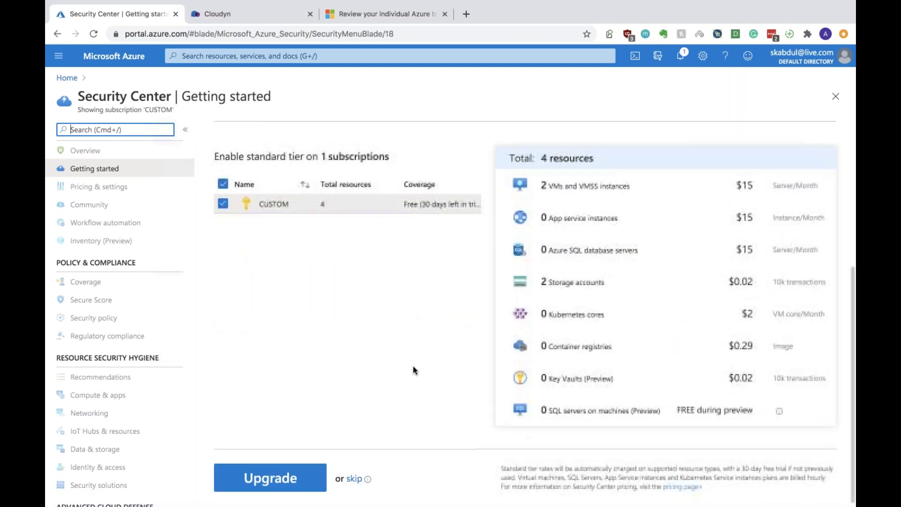
pyautogui.scroll(6, 413, 371)
pyautogui.scroll(-3, 413, 371)
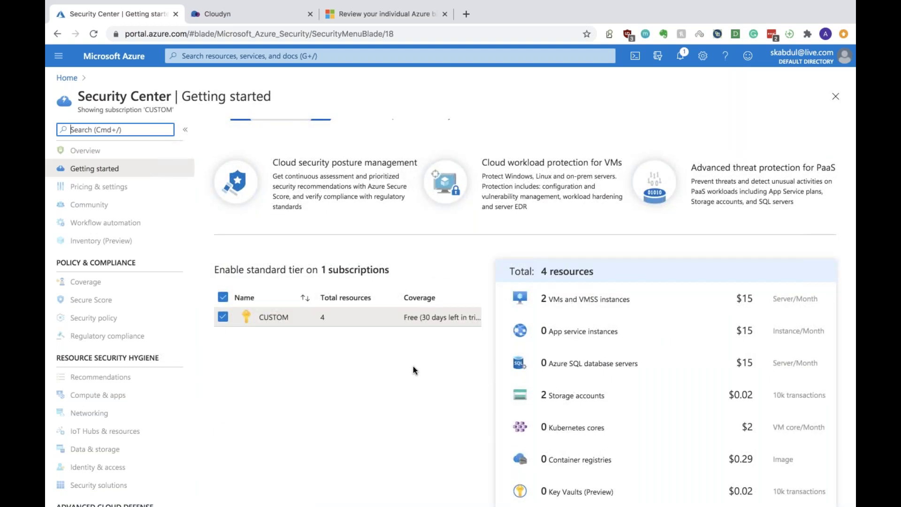
pyautogui.scroll(-3, 413, 371)
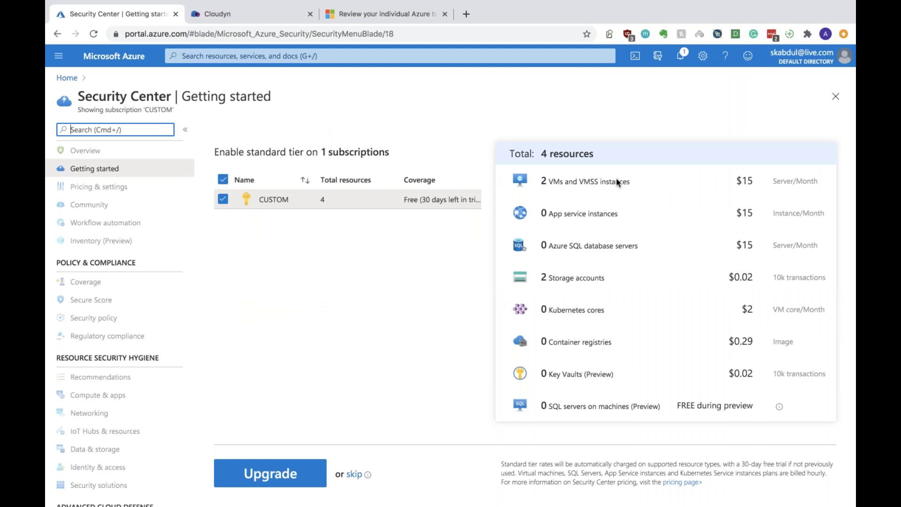
pyautogui.moveTo(541, 181); pyautogui.dragTo(631, 184)
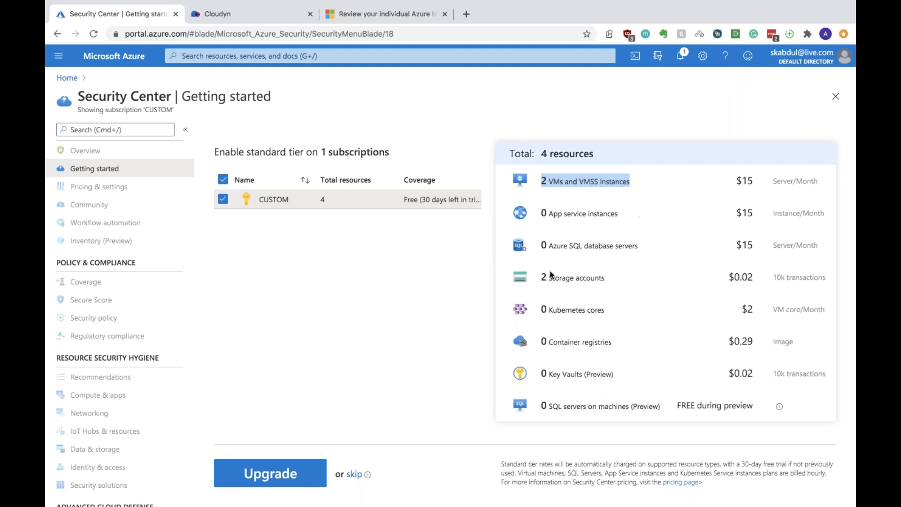
pyautogui.moveTo(541, 277); pyautogui.dragTo(600, 281)
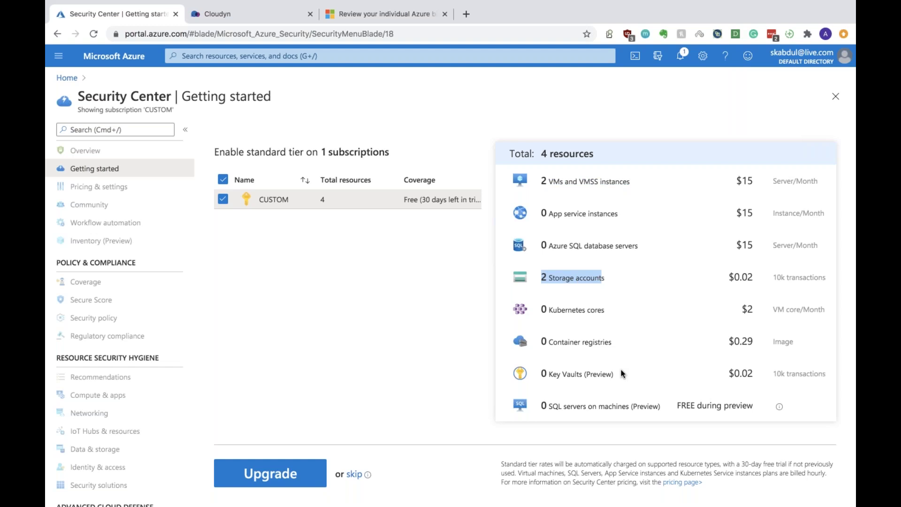
pyautogui.scroll(5, 621, 370)
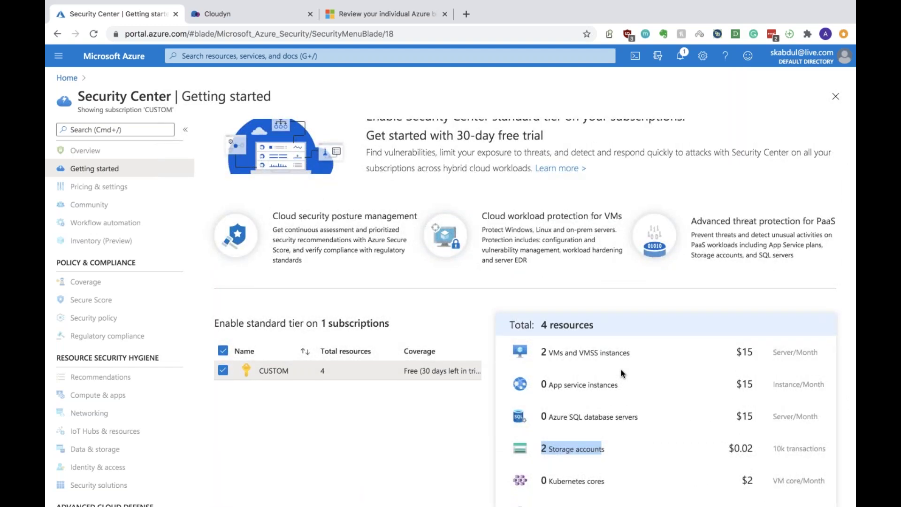
pyautogui.scroll(-5, 621, 370)
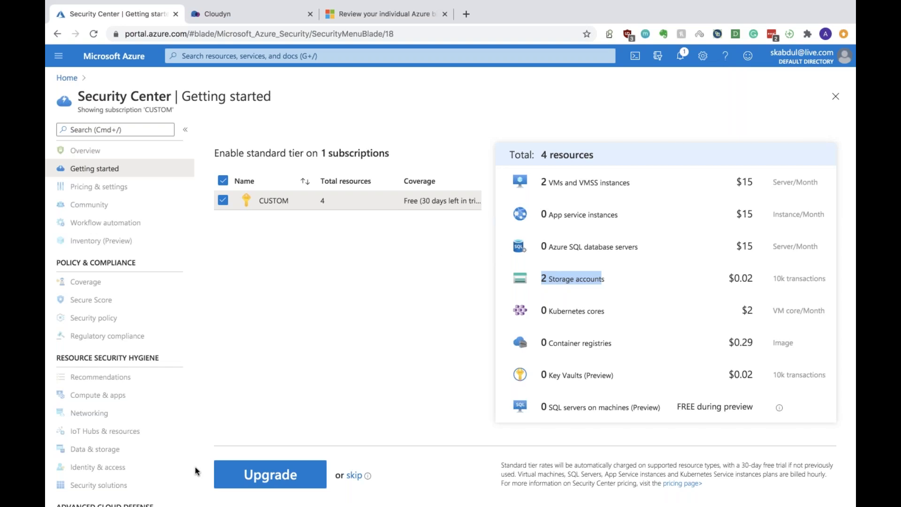
pyautogui.scroll(-3, 125, 413)
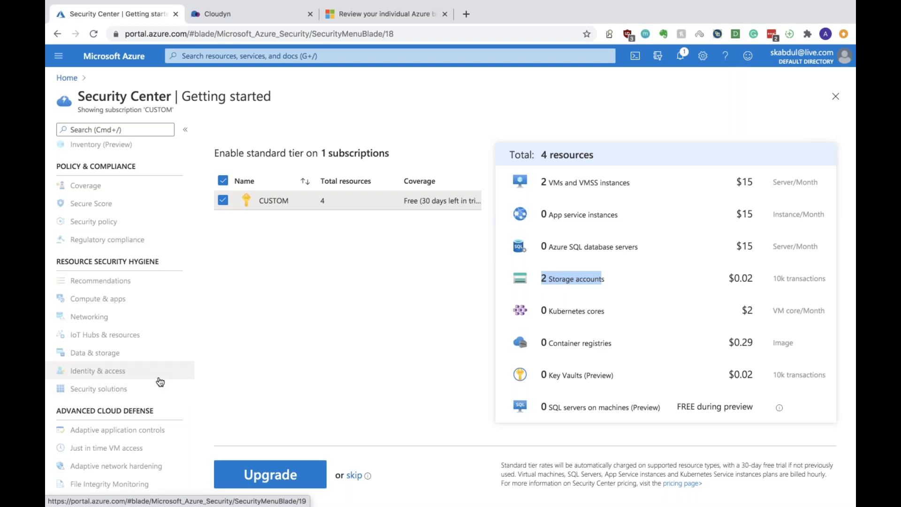
pyautogui.hscroll(-5, 160, 381)
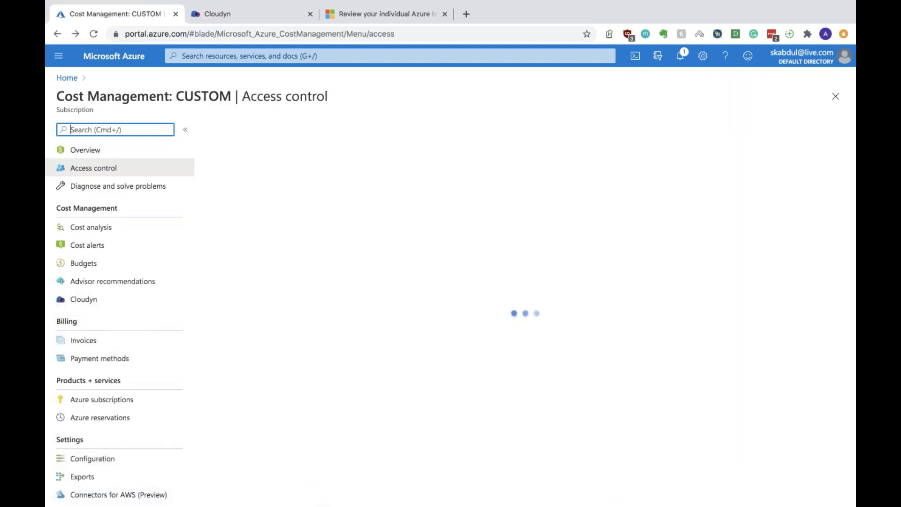
# Go back twice from Cost Management + Billing and return to the portal home page
pyautogui.click(58, 29)
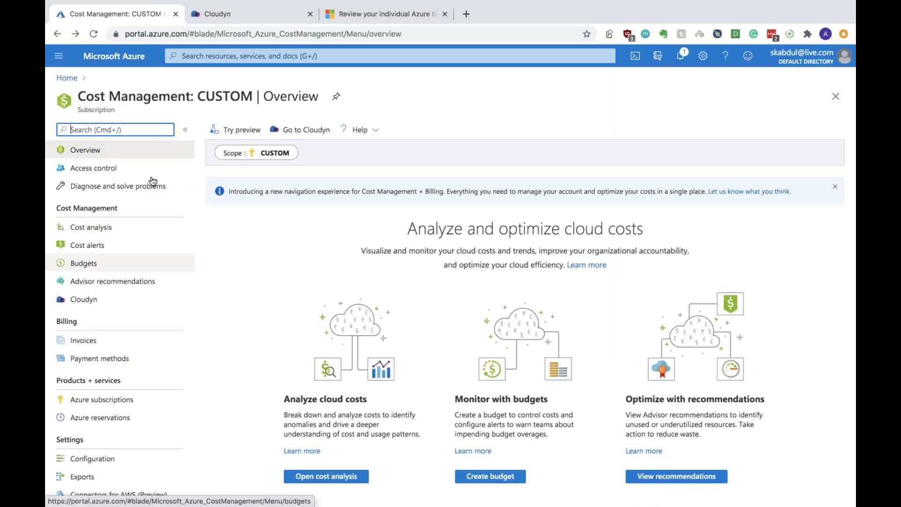
pyautogui.click(57, 35)
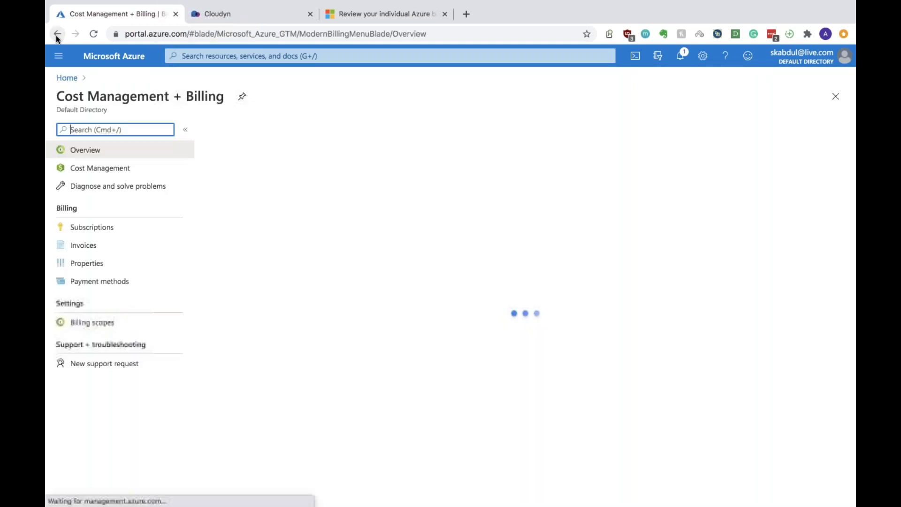
pyautogui.click(129, 60)
# Show the All resources list of 14 resources with the portal services menu over it
pyautogui.click(193, 124)
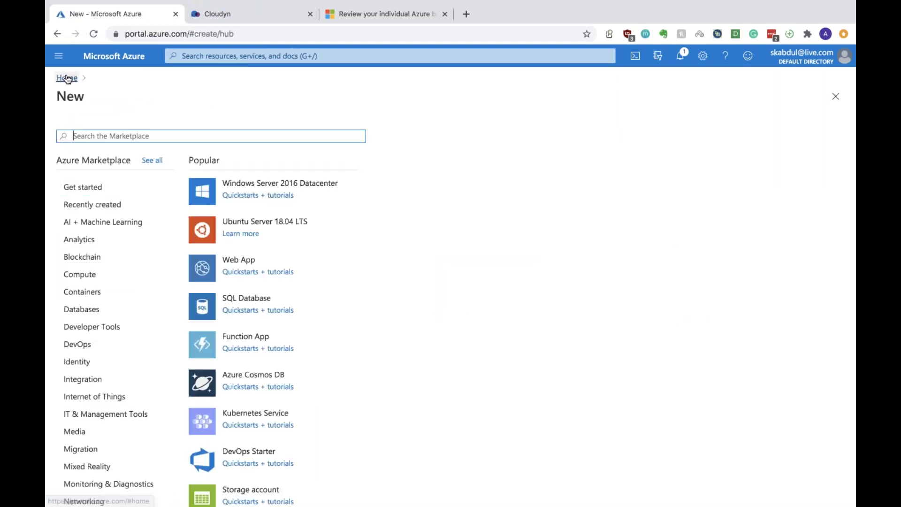
pyautogui.click(67, 77)
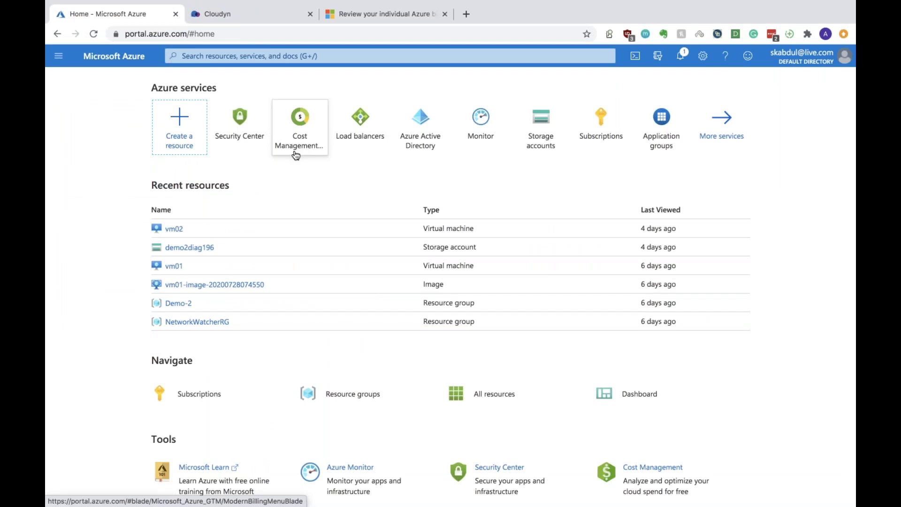
pyautogui.click(488, 397)
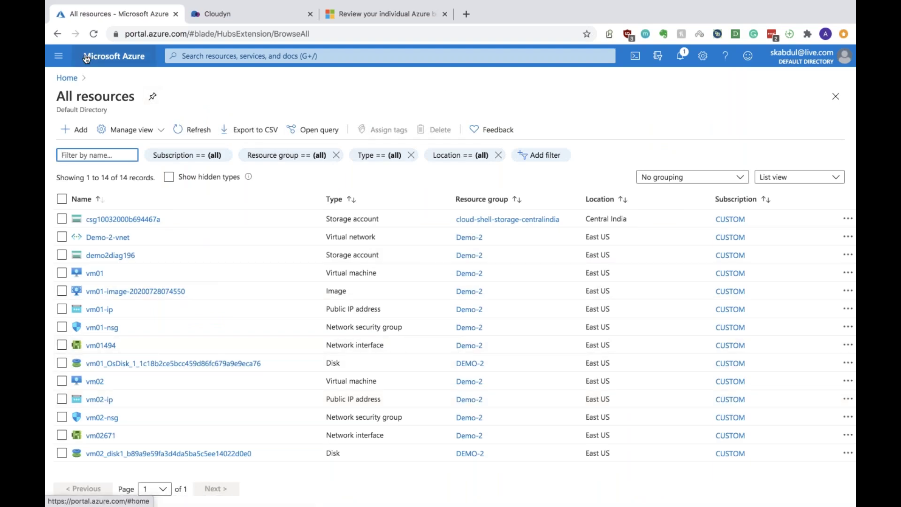
pyautogui.click(59, 56)
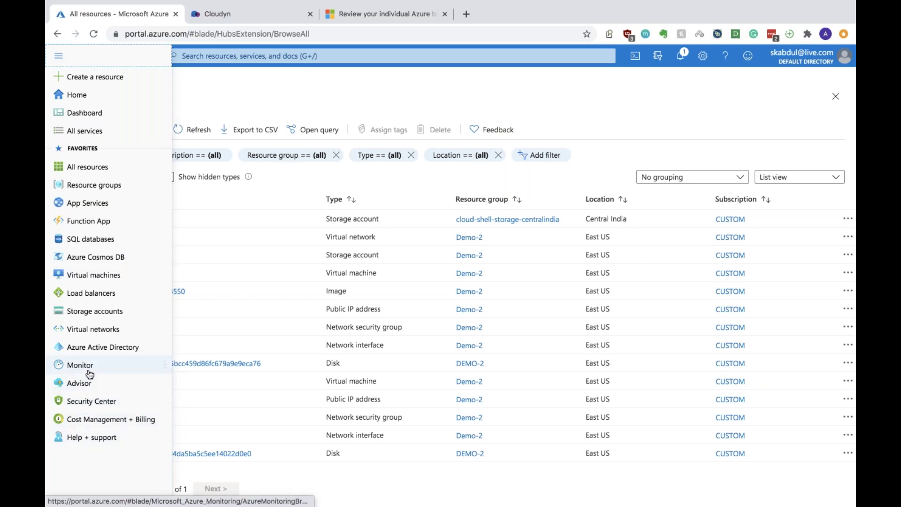
# In Advisor, review Cost, Security, Reliability and Operational Excellence, then download the PDF report
pyautogui.click(84, 387)
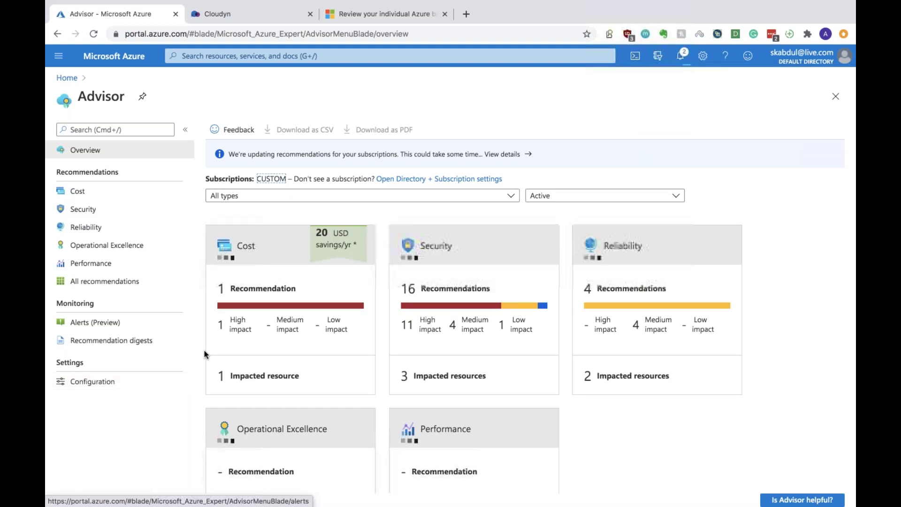
pyautogui.scroll(-3, 369, 375)
pyautogui.scroll(2, 370, 377)
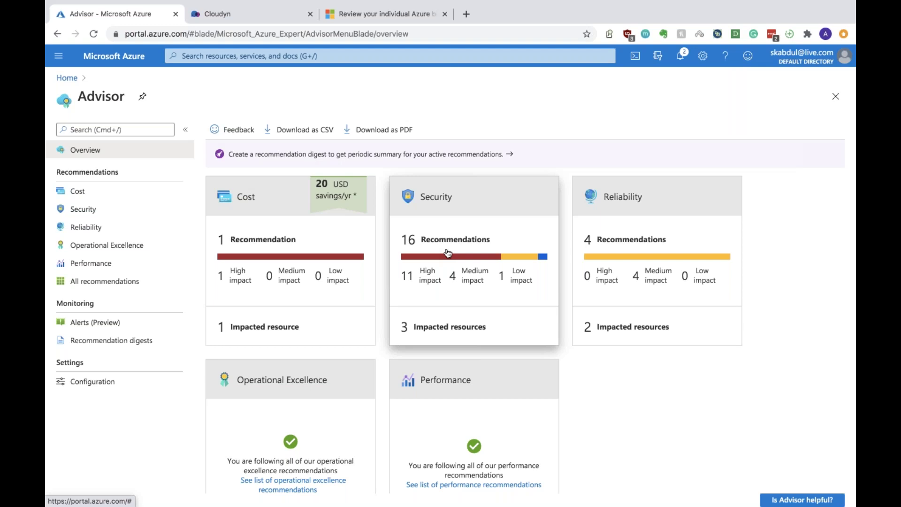
pyautogui.click(70, 192)
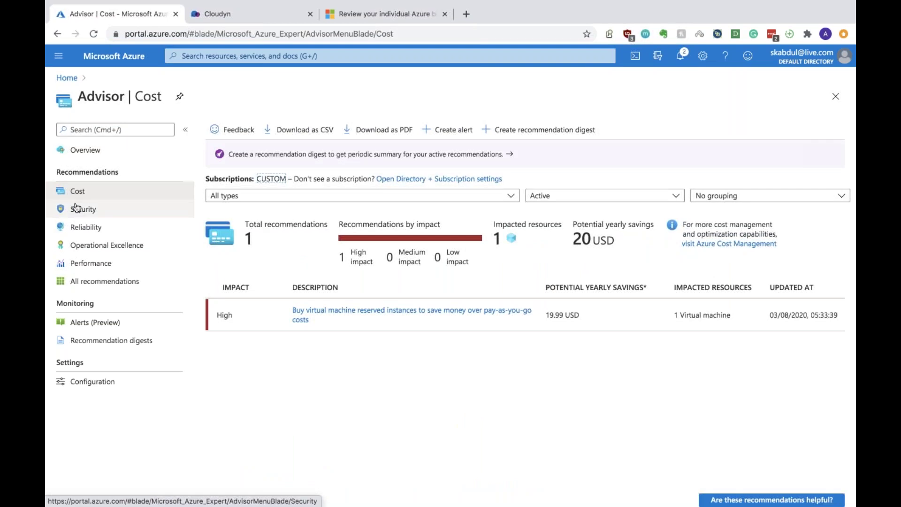
pyautogui.click(76, 207)
pyautogui.click(94, 228)
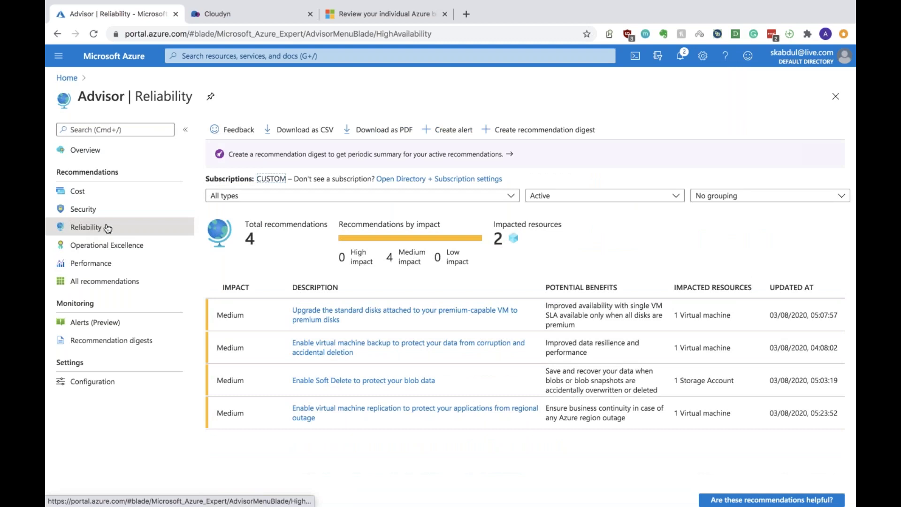
pyautogui.click(115, 246)
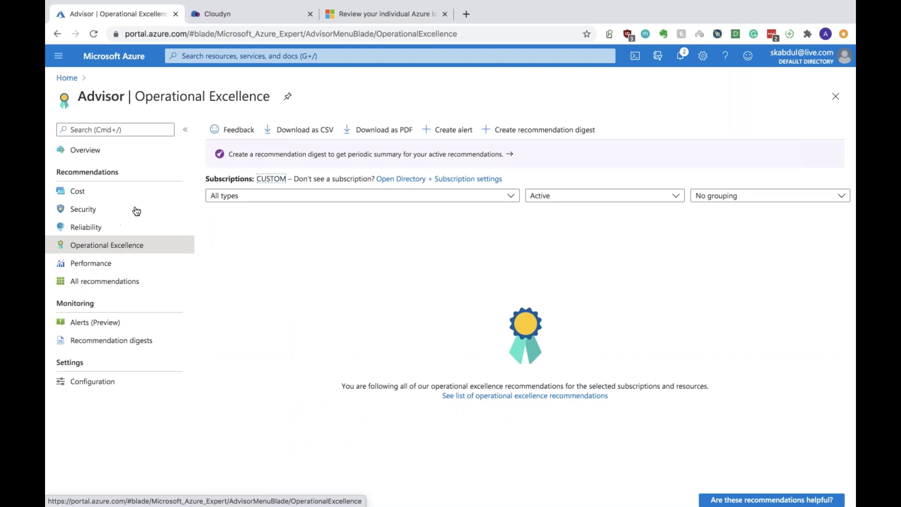
pyautogui.click(353, 132)
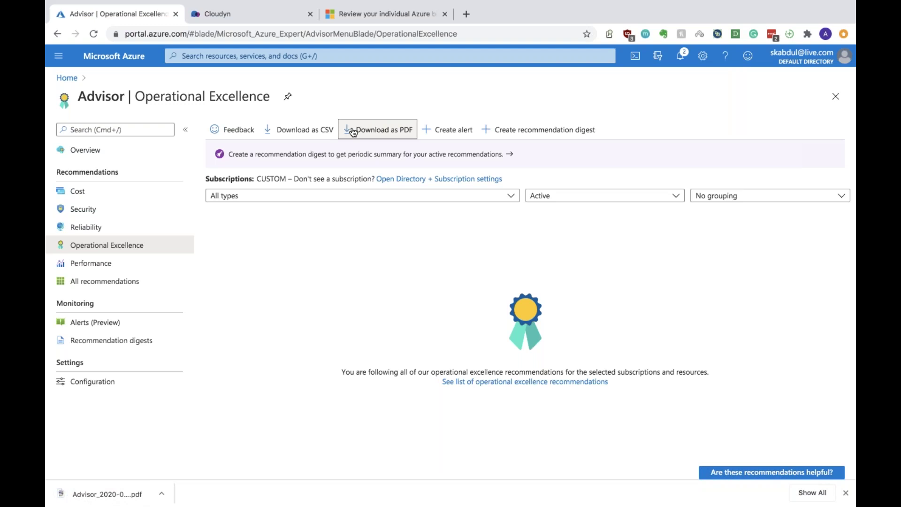
# View the downloaded Advisor PDF report, then return to the Advisor Operational Excellence tab
pyautogui.click(85, 496)
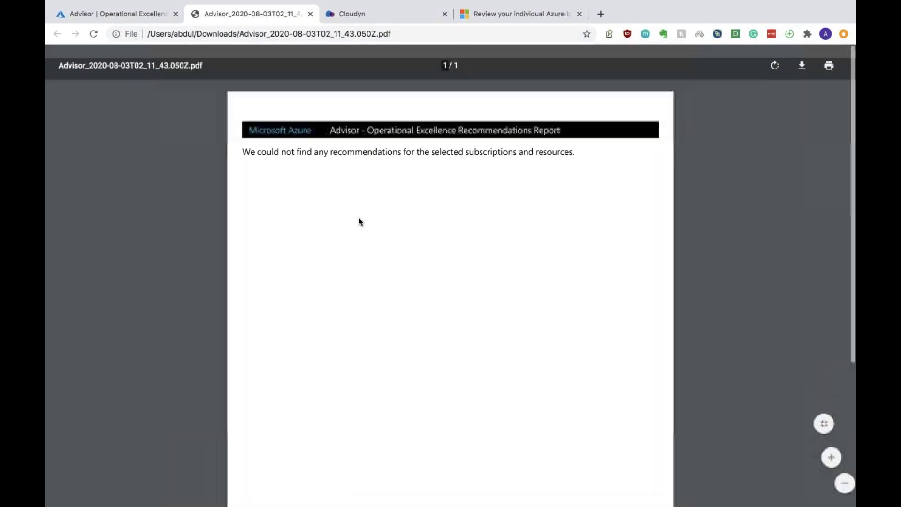
pyautogui.click(325, 19)
pyautogui.click(276, 20)
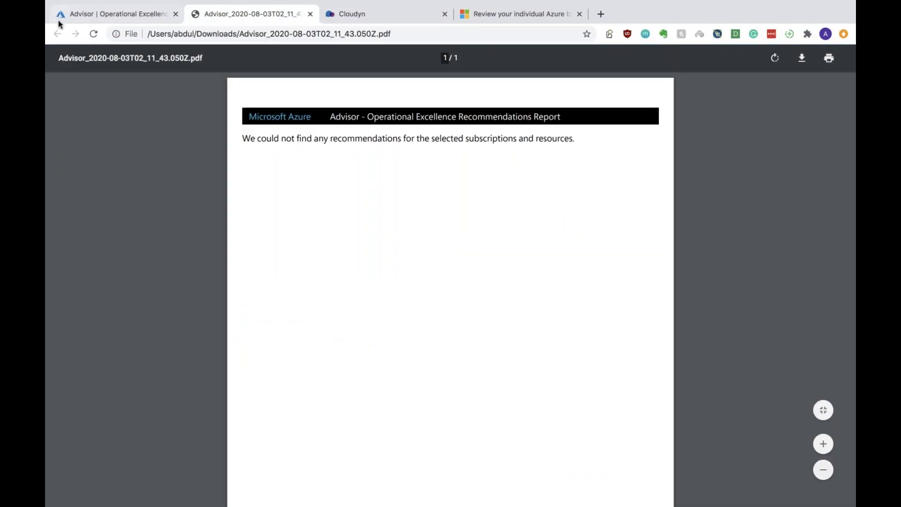
pyautogui.click(84, 11)
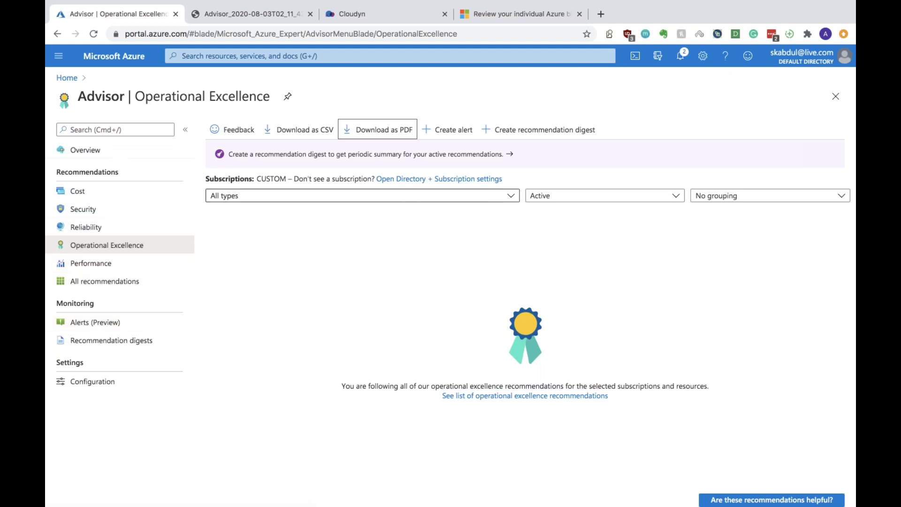
# Start creating a new SQL database from the SQL databases list
pyautogui.click(57, 60)
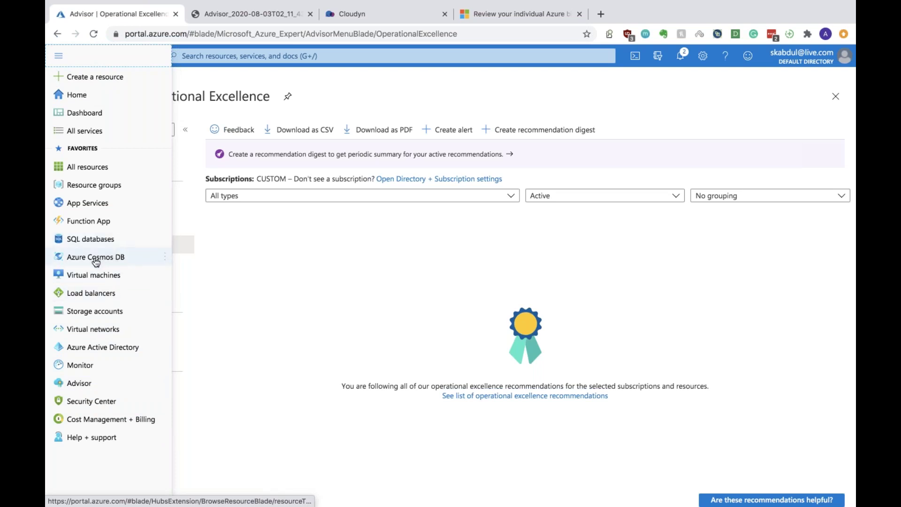
pyautogui.click(88, 241)
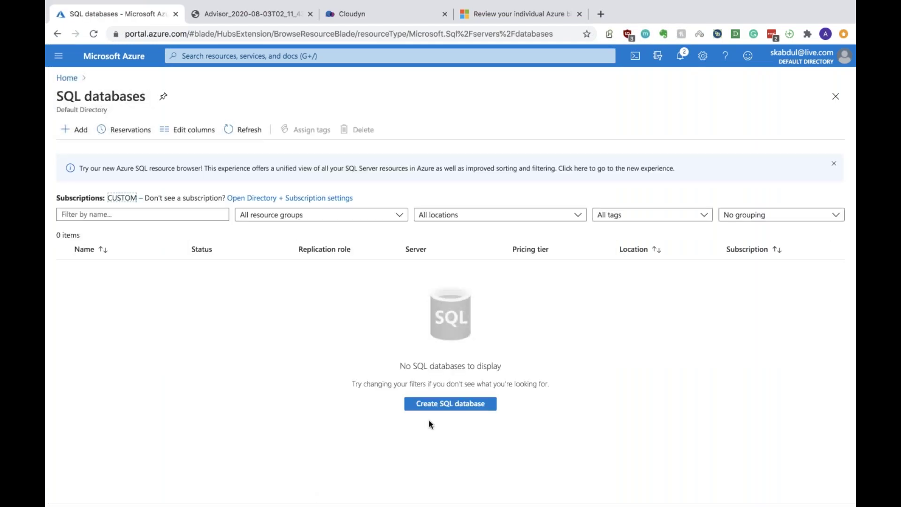
pyautogui.click(444, 406)
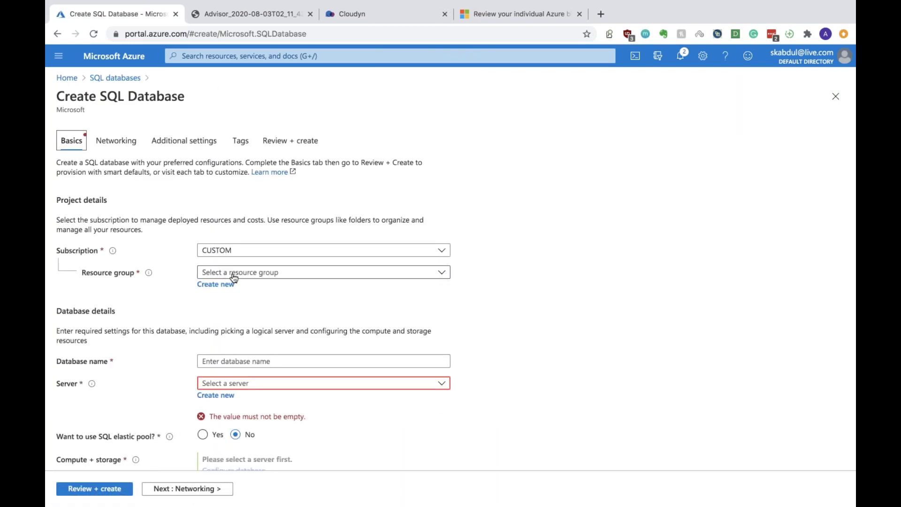
# Set resource group to Demo-2 and database name to sampledb
pyautogui.click(233, 273)
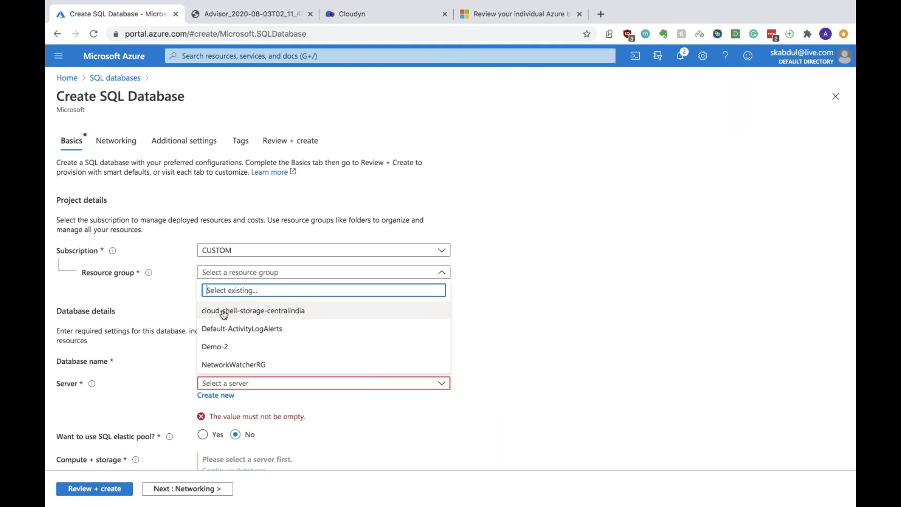
pyautogui.click(221, 346)
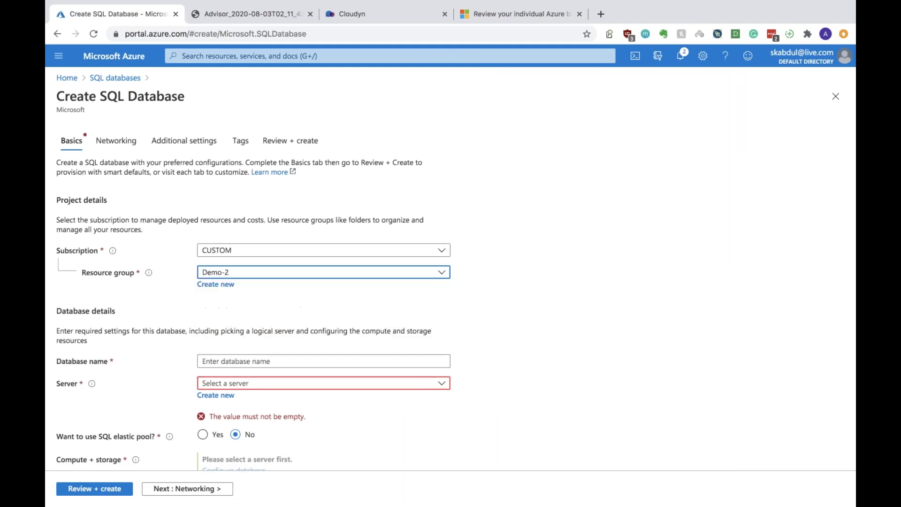
pyautogui.click(241, 360)
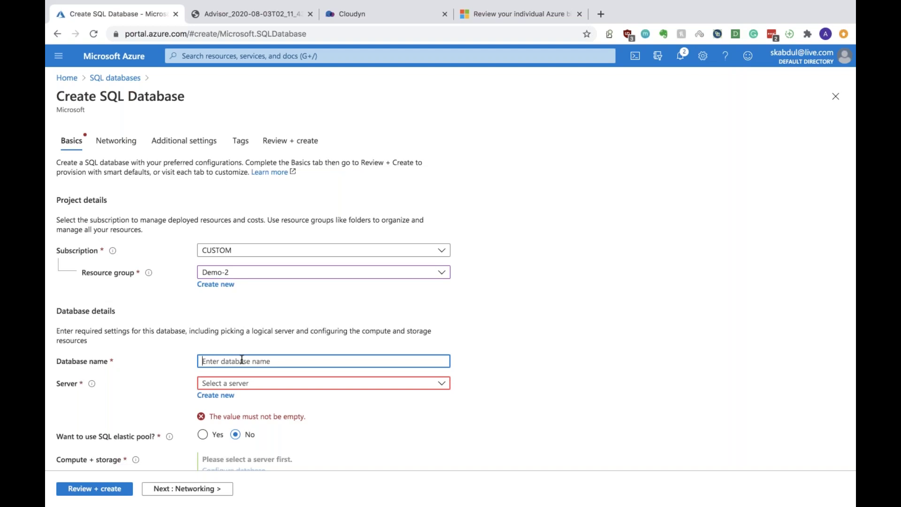
pyautogui.write('sampledb')
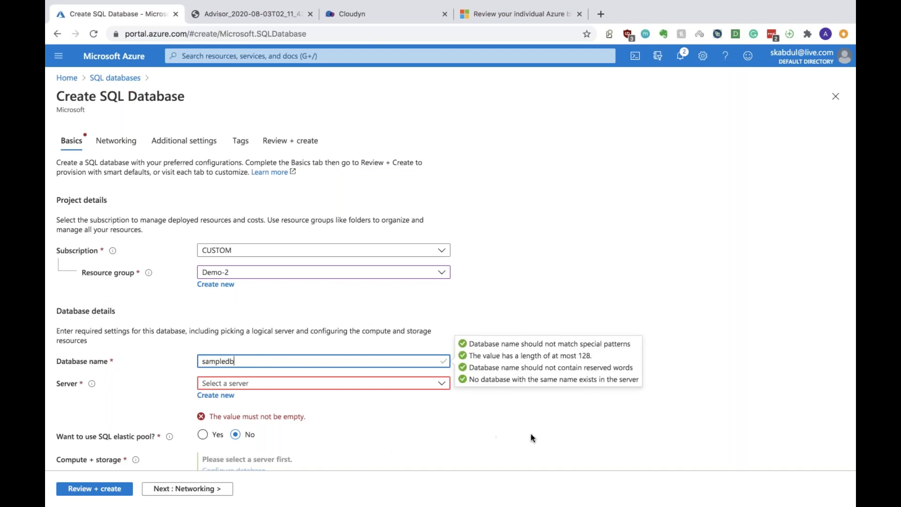
pyautogui.click(546, 436)
# Find no existing server available and begin creating a new server
pyautogui.click(263, 387)
pyautogui.click(546, 343)
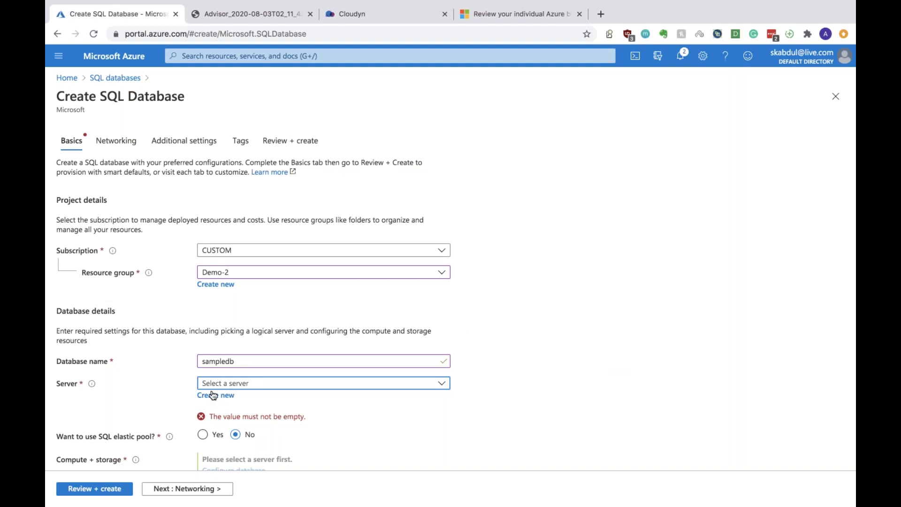
pyautogui.click(230, 394)
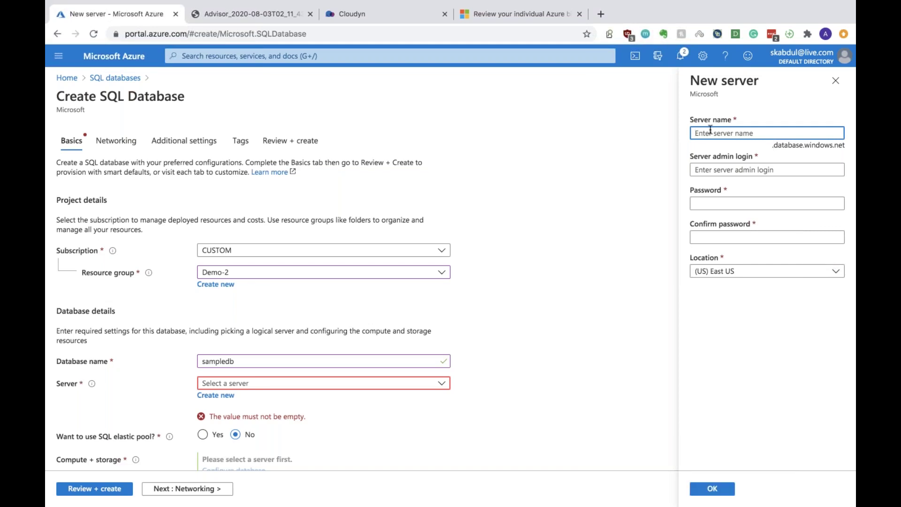
# Name the new server demodb0102 after demodb and demodb01 prove unavailable
pyautogui.moveTo(774, 145); pyautogui.dragTo(800, 145)
pyautogui.click(736, 133)
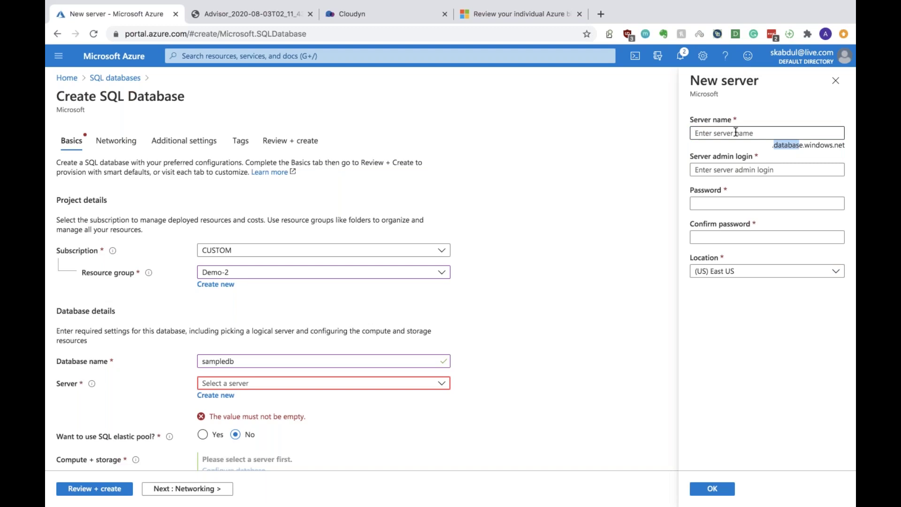
pyautogui.write('demodb')
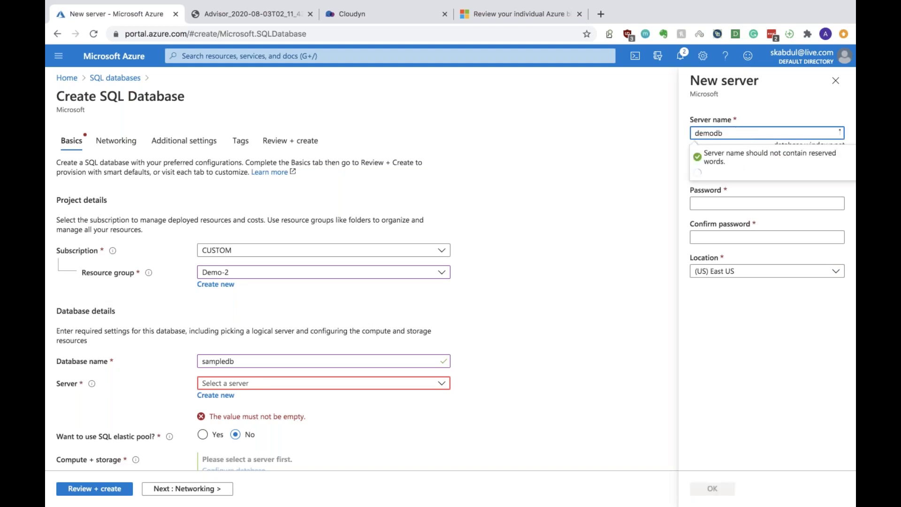
pyautogui.click(717, 170)
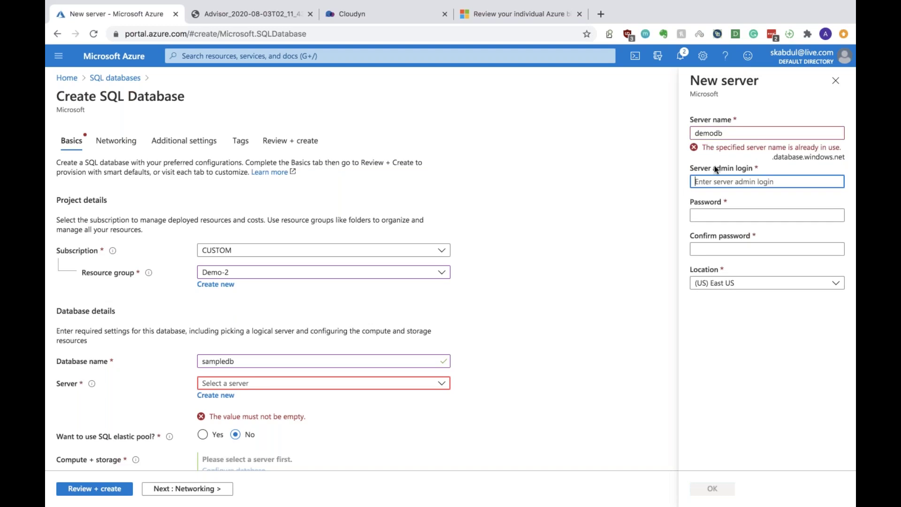
pyautogui.click(728, 133)
pyautogui.write('01')
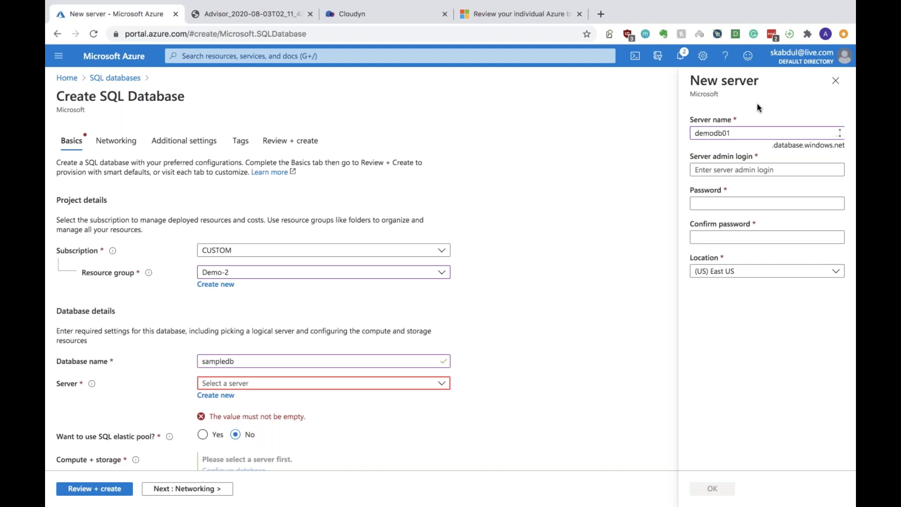
pyautogui.click(742, 133)
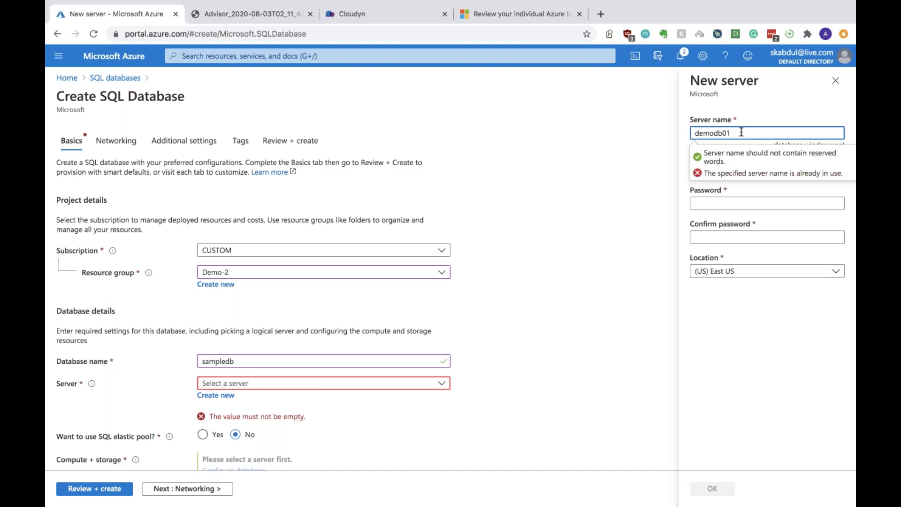
pyautogui.write('02')
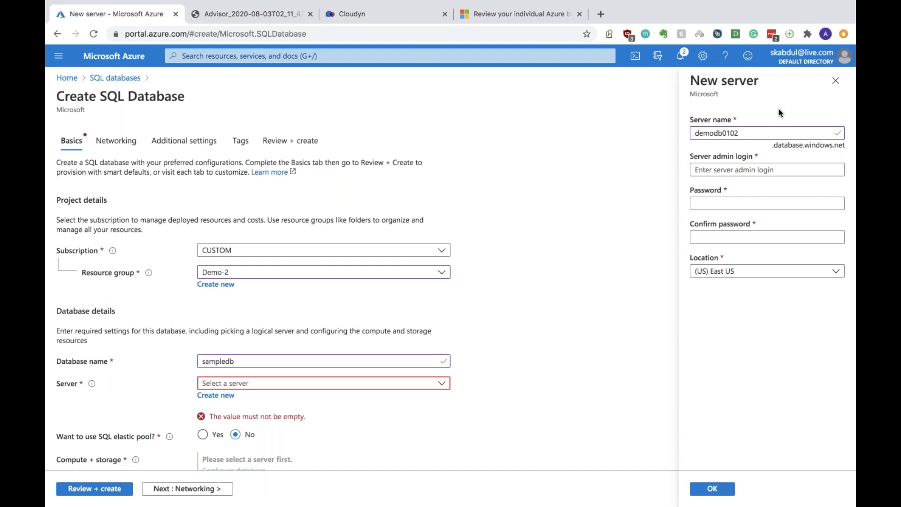
# Enter a valid server admin login, then enter and confirm its password
pyautogui.click(728, 167)
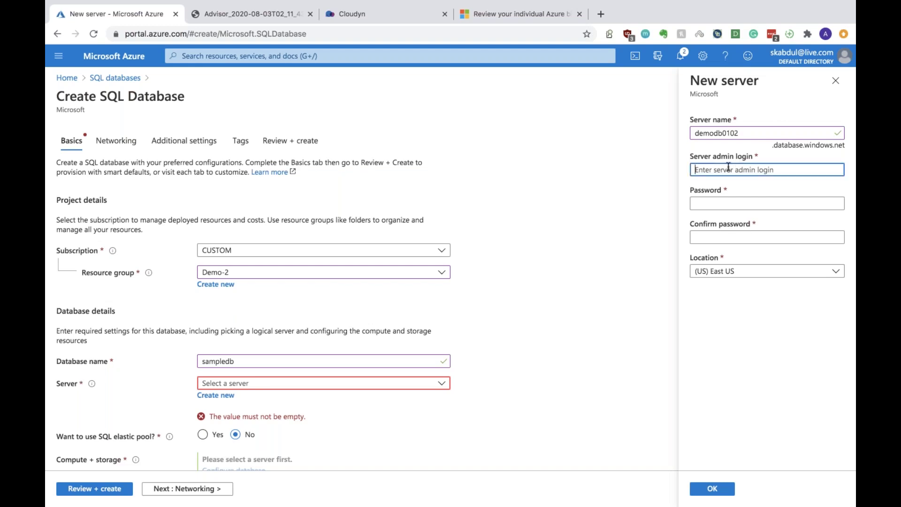
pyautogui.write('admin')
pyautogui.press('Tab')
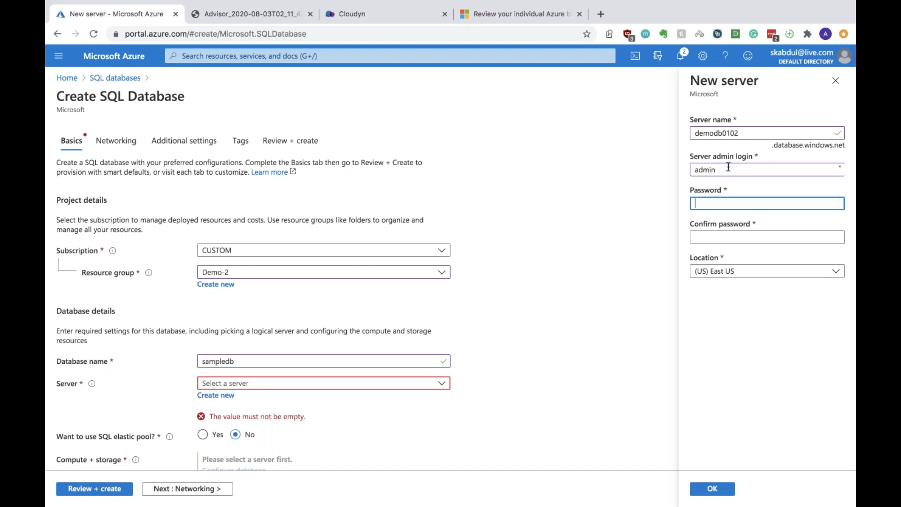
pyautogui.write('admin')
pyautogui.press('Tab')
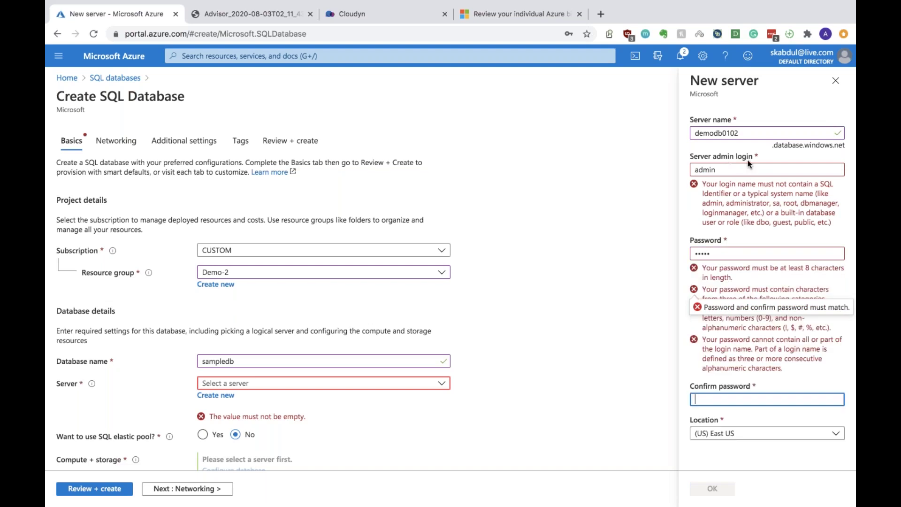
pyautogui.click(744, 170)
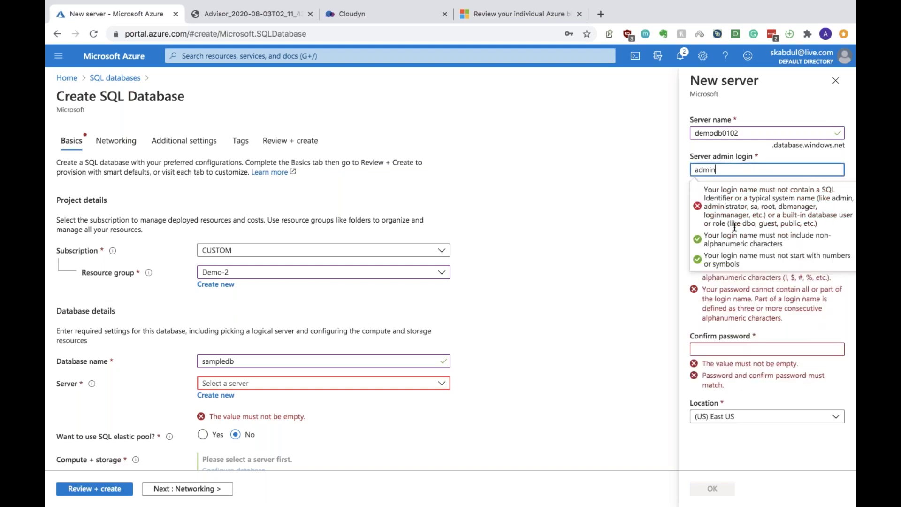
pyautogui.doubleClick(704, 170)
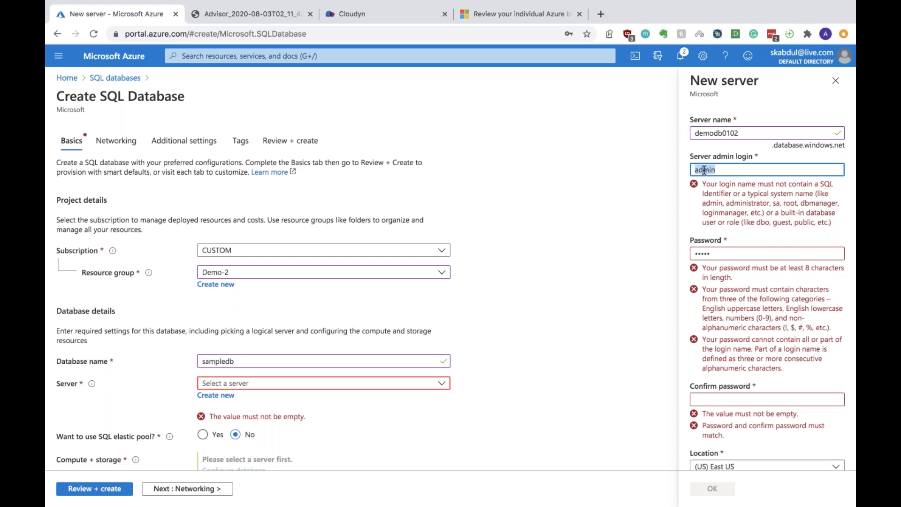
pyautogui.write('abdul')
pyautogui.press('Tab')
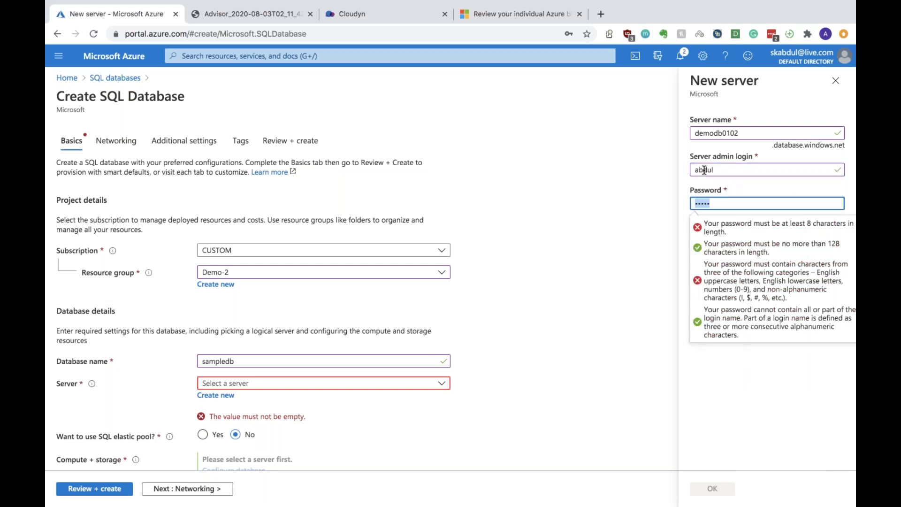
pyautogui.write('•••••••••')
pyautogui.click(782, 396)
pyautogui.click(734, 240)
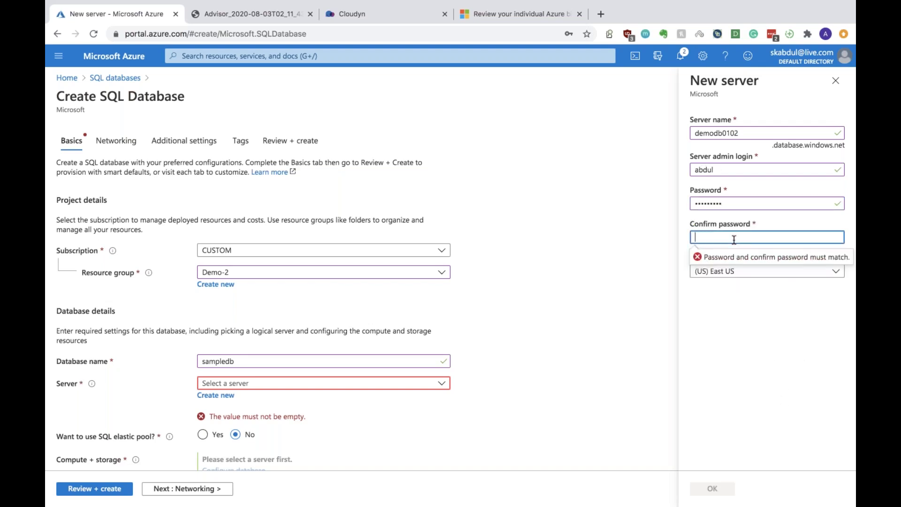
pyautogui.write('••••••••••')
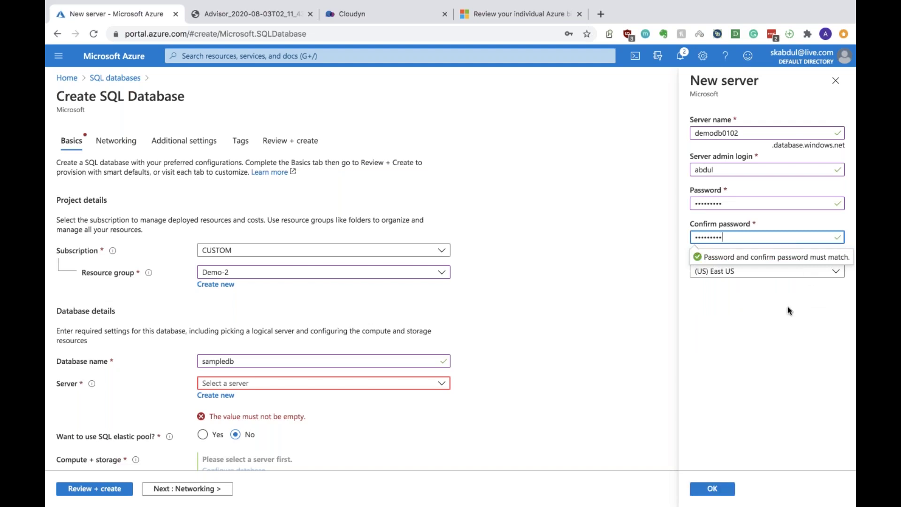
# Keep the location at (US) East US and confirm the new server settings
pyautogui.click(768, 271)
pyautogui.click(768, 271)
pyautogui.click(768, 271)
pyautogui.click(768, 271)
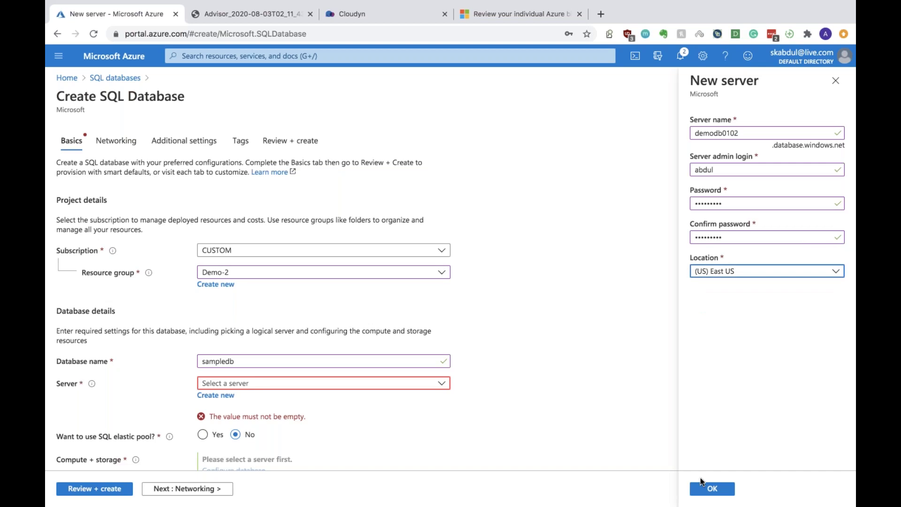
pyautogui.click(711, 489)
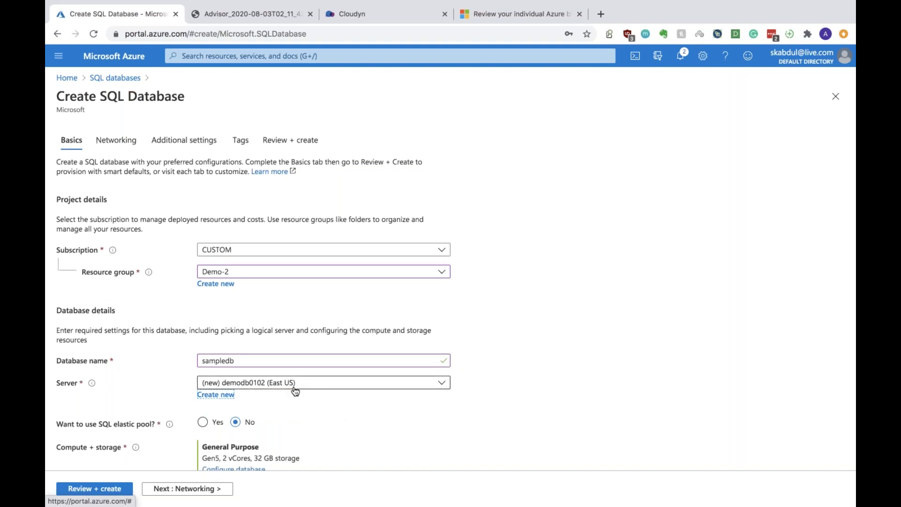
# Check Compute + storage (General Purpose, 2 vCores) and proceed to the Networking step
pyautogui.scroll(-1, 295, 391)
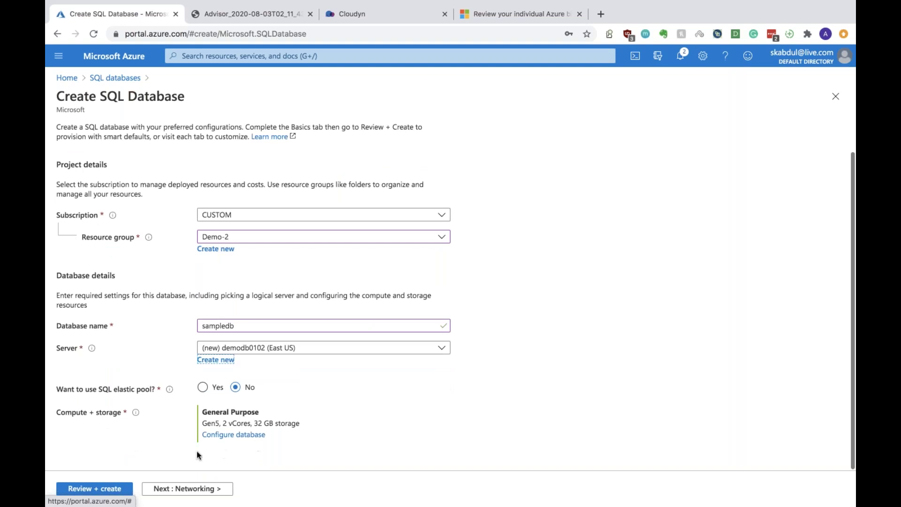
pyautogui.click(166, 488)
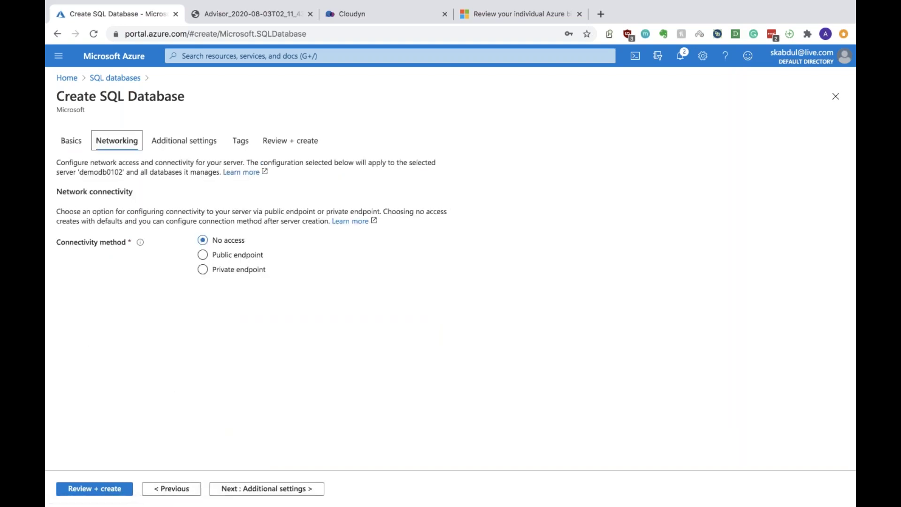
# Choose Public endpoint, allow Azure services and the client IP, then go to Additional settings
pyautogui.click(223, 259)
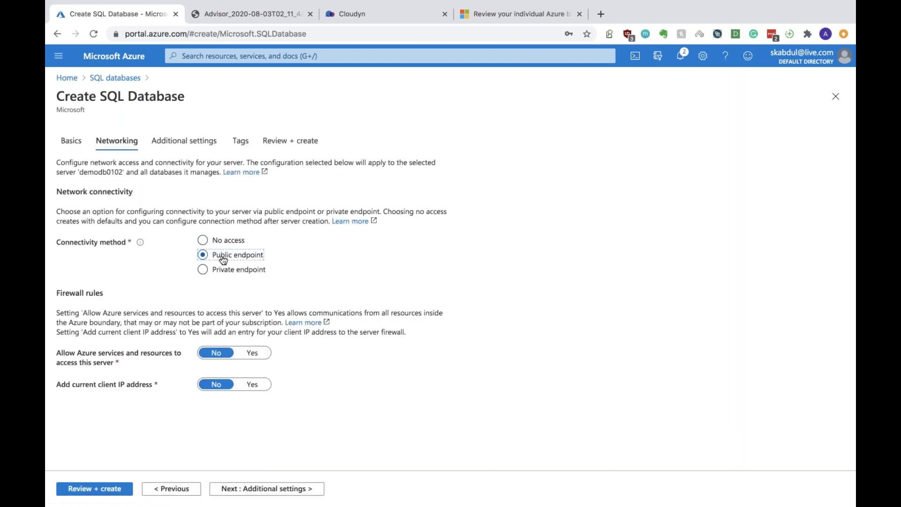
pyautogui.click(229, 257)
pyautogui.click(252, 385)
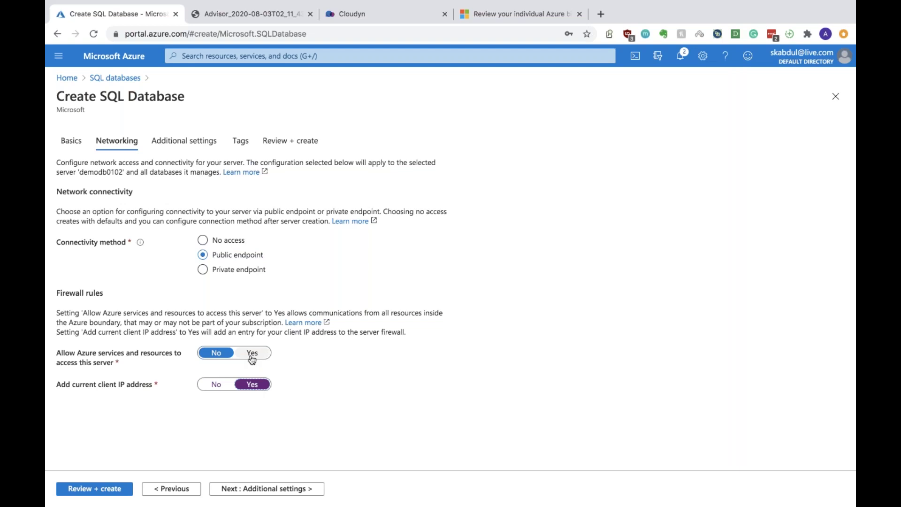
pyautogui.click(252, 358)
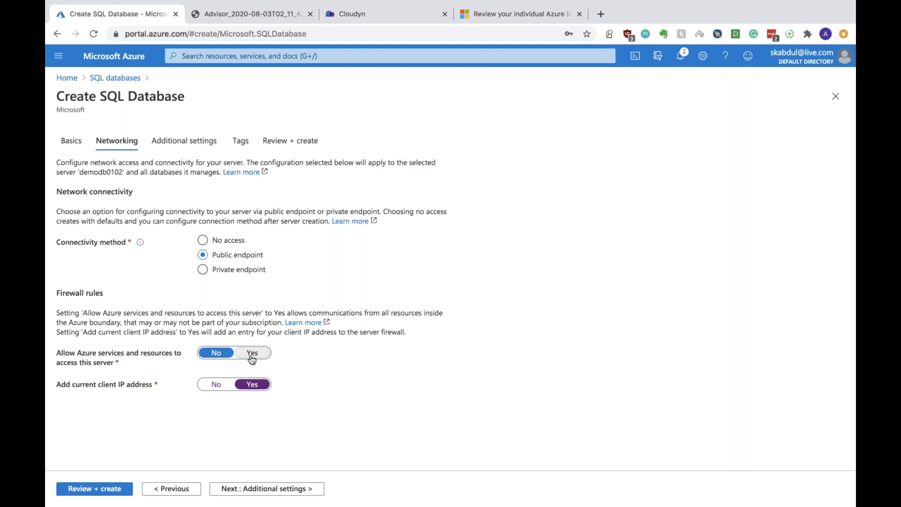
pyautogui.click(253, 491)
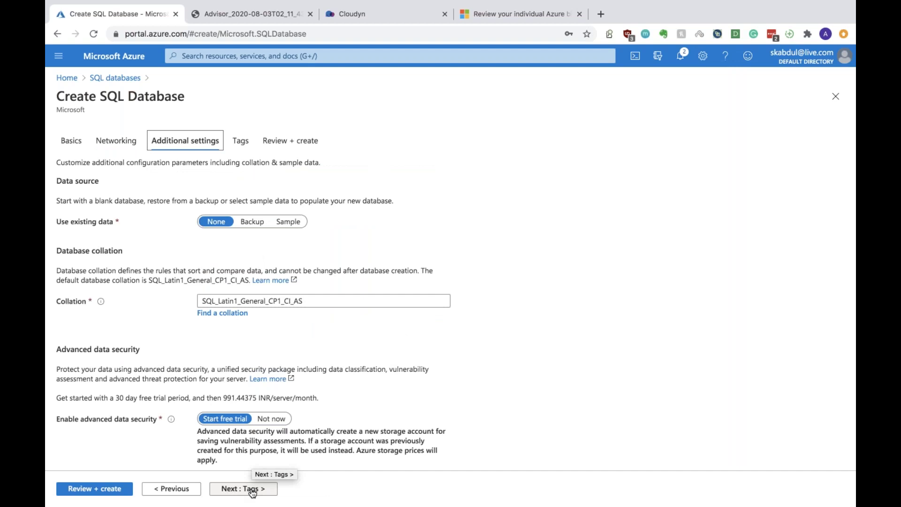
# Review the collation and 991.44375 INR security price, then set advanced data security to Not now
pyautogui.doubleClick(259, 304)
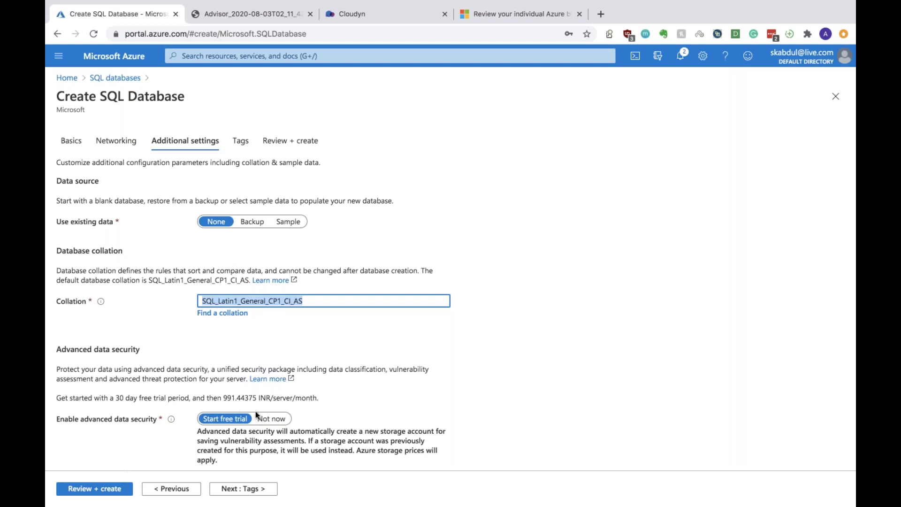
pyautogui.click(232, 400)
pyautogui.moveTo(194, 391); pyautogui.dragTo(269, 398)
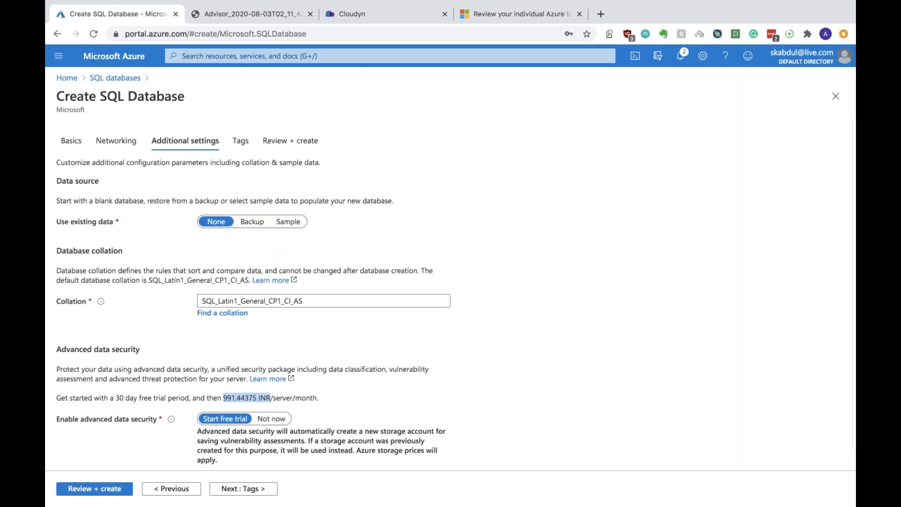
pyautogui.click(272, 417)
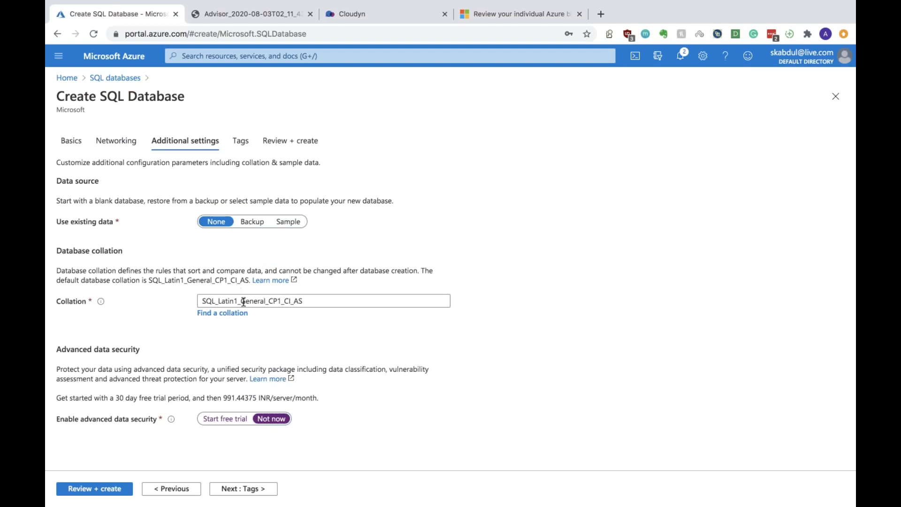
# Keep existing data at None, move through Tags to Review + create, and view the template
pyautogui.click(283, 225)
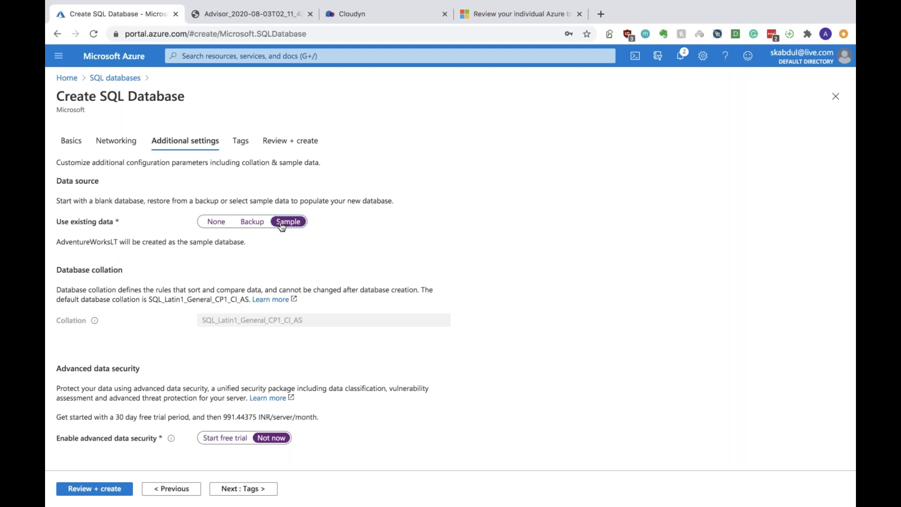
pyautogui.click(223, 222)
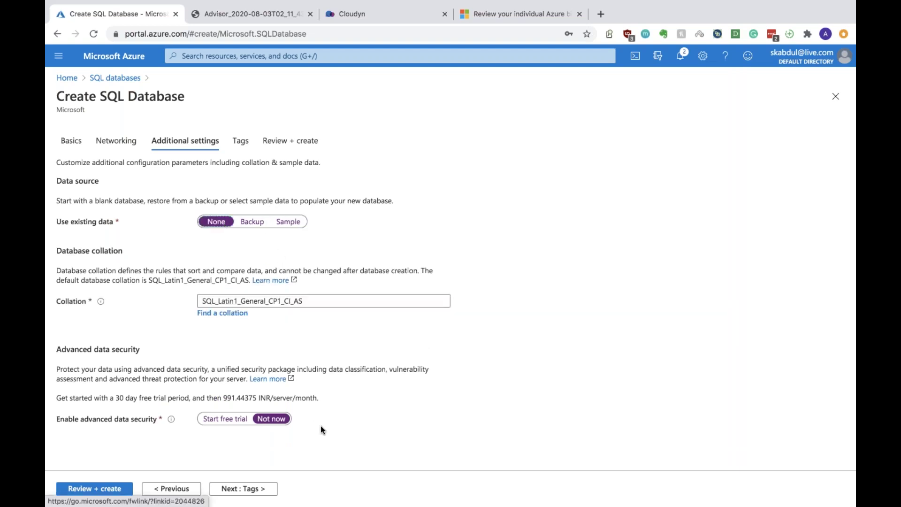
pyautogui.click(244, 488)
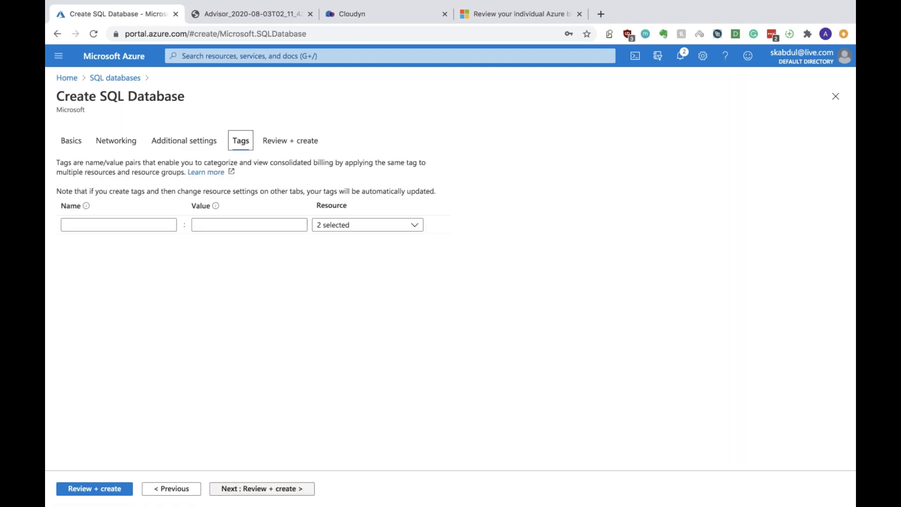
pyautogui.click(262, 488)
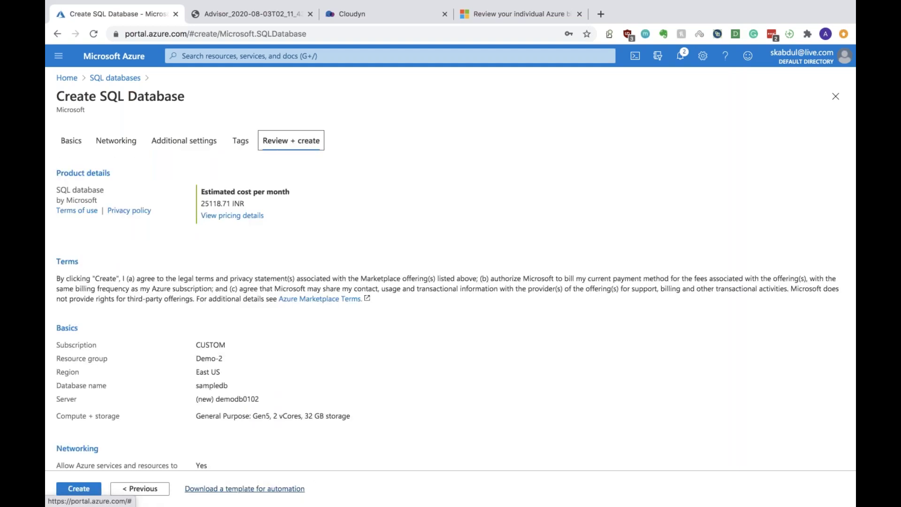
pyautogui.click(211, 489)
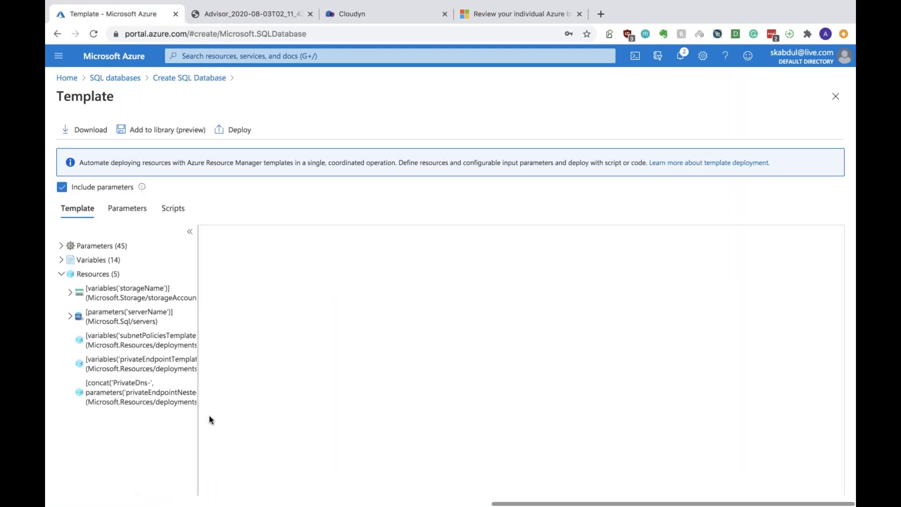
pyautogui.scroll(-15, 412, 345)
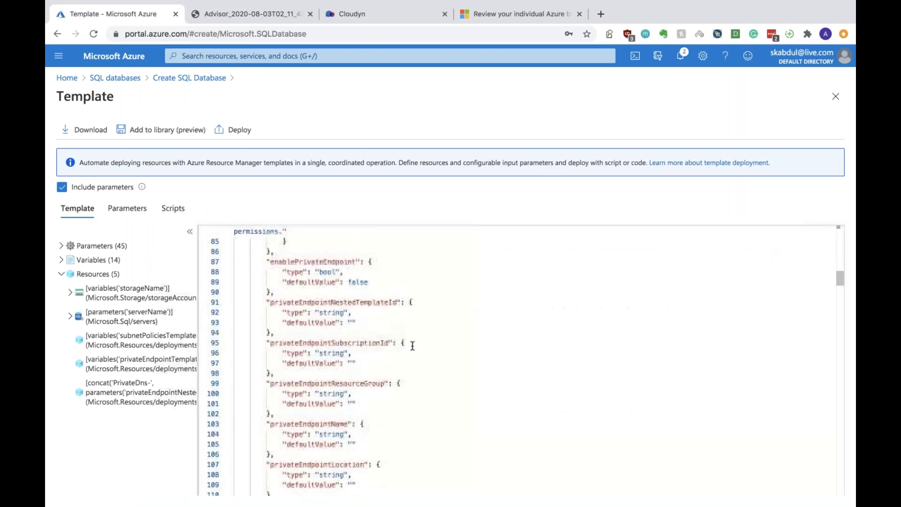
pyautogui.scroll(-20, 412, 345)
pyautogui.scroll(-20, 412, 345)
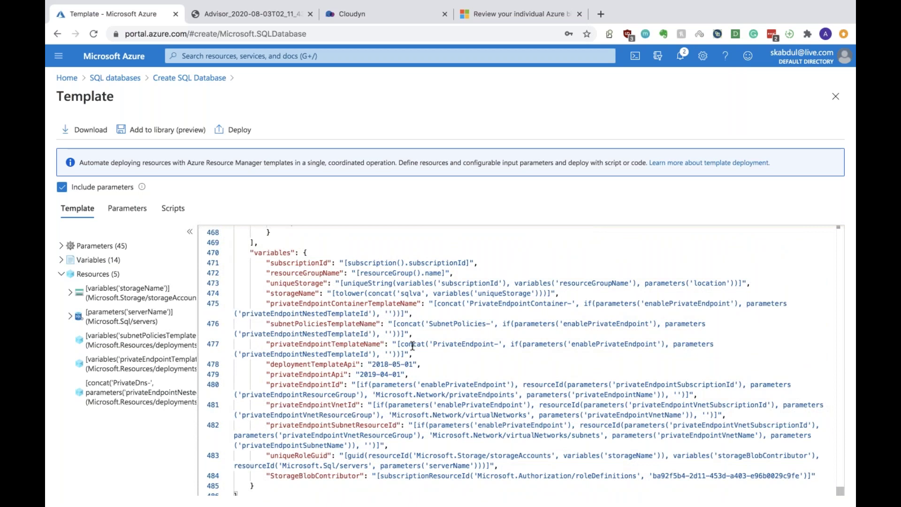
pyautogui.scroll(20, 412, 346)
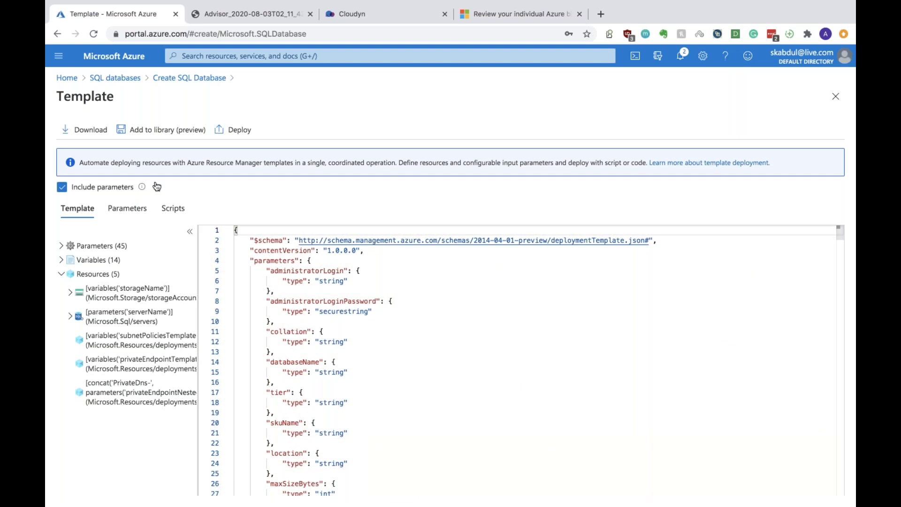
pyautogui.click(179, 79)
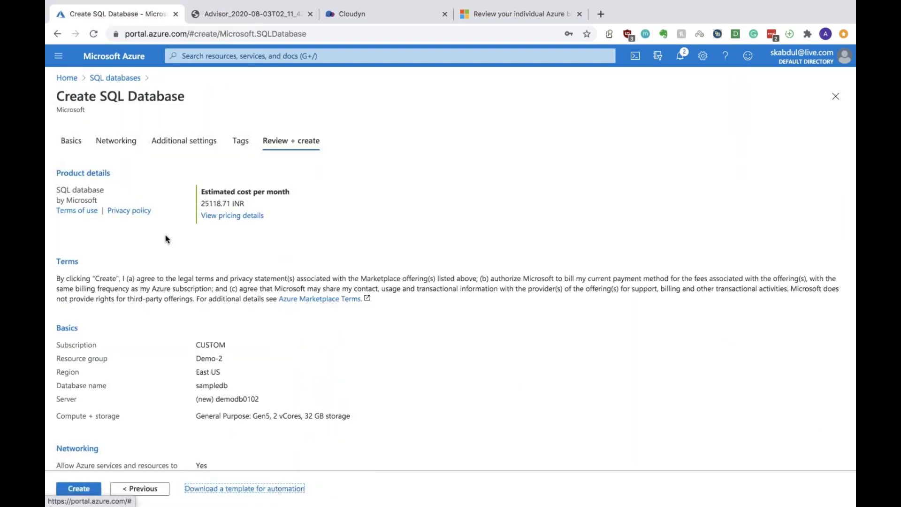
# Create sampledb and server demodb0102, starting the deployment
pyautogui.click(78, 489)
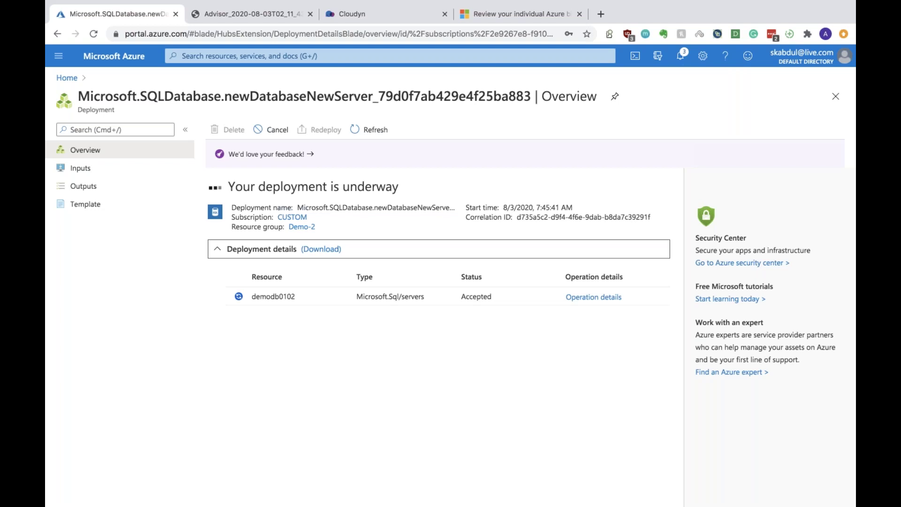
# Refresh until the sampledb deployment completes, then open the new database from notifications
pyautogui.click(366, 124)
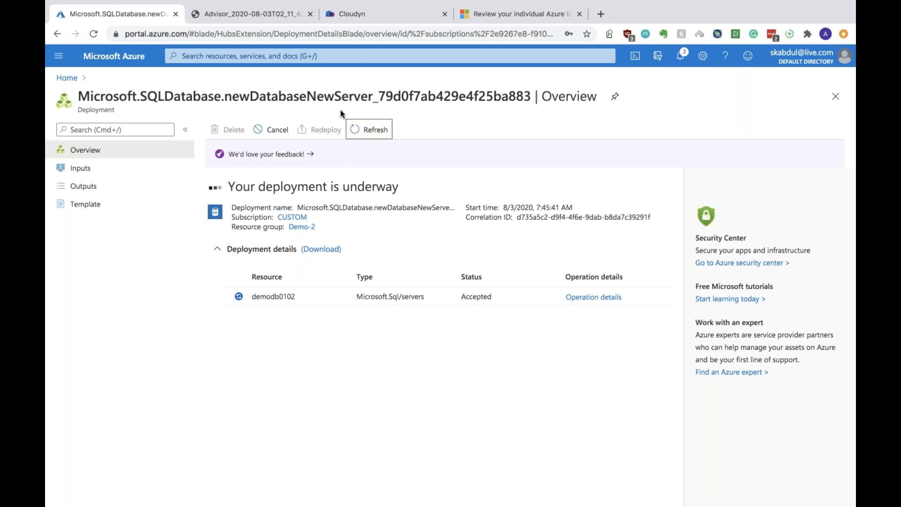
pyautogui.click(94, 32)
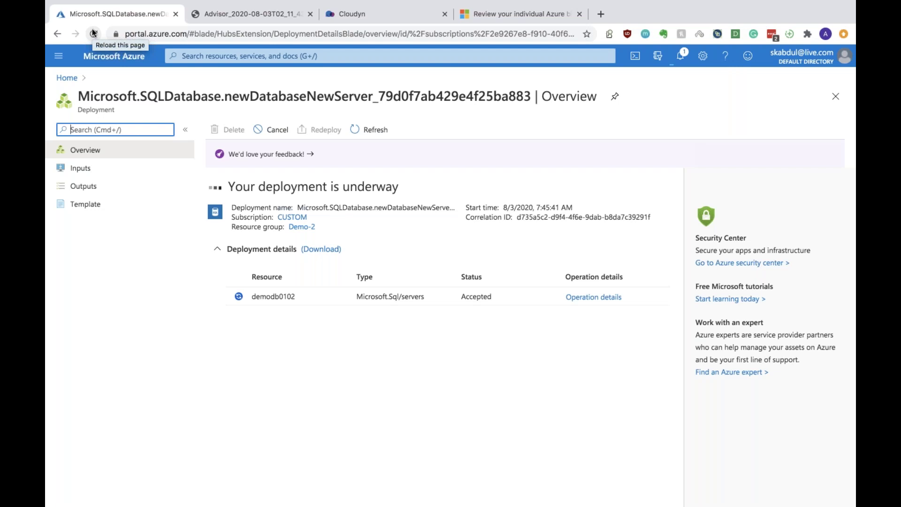
pyautogui.click(60, 64)
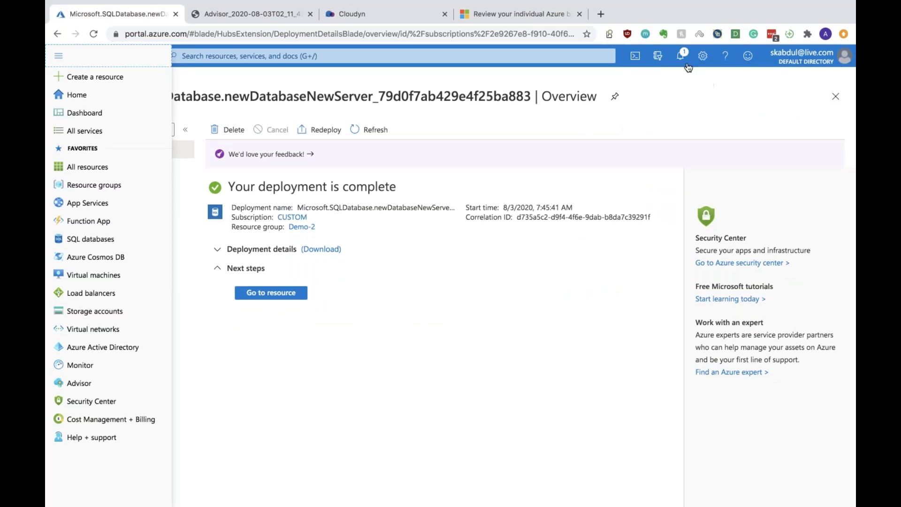
pyautogui.click(686, 64)
pyautogui.click(609, 197)
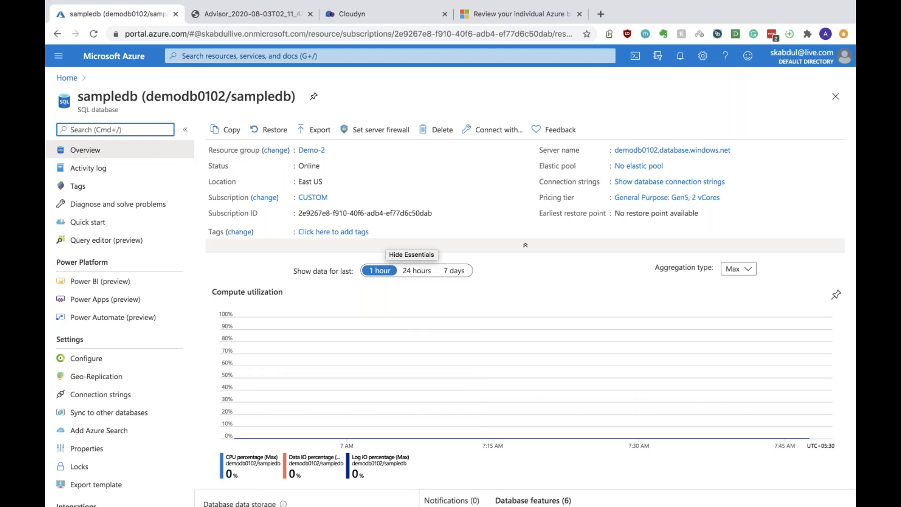
# Collapse Essentials, scroll to the 4 MB storage usage, and select demodb0102 in the title
pyautogui.click(411, 245)
pyautogui.scroll(-3, 525, 328)
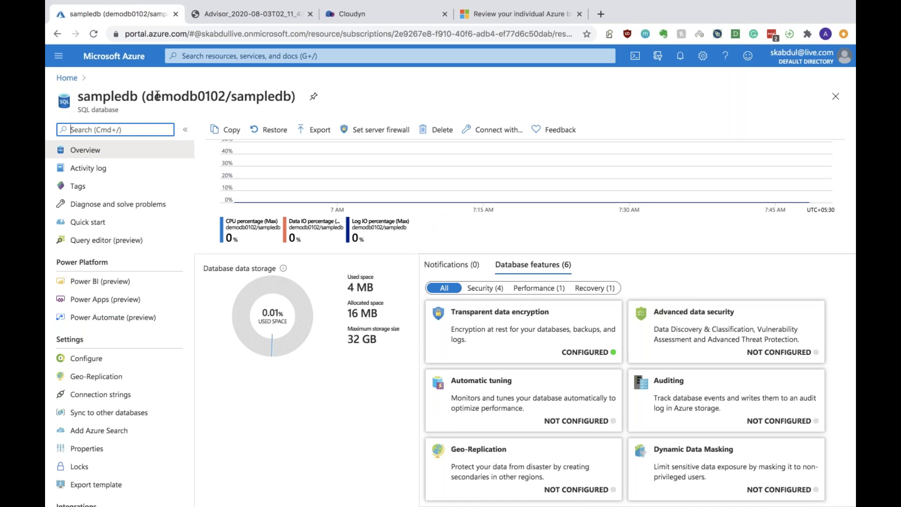
pyautogui.moveTo(146, 97); pyautogui.dragTo(225, 94)
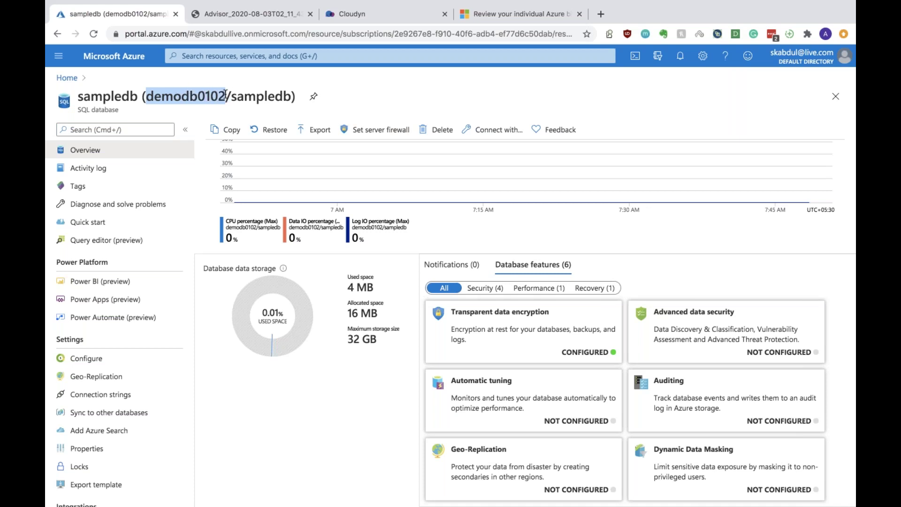
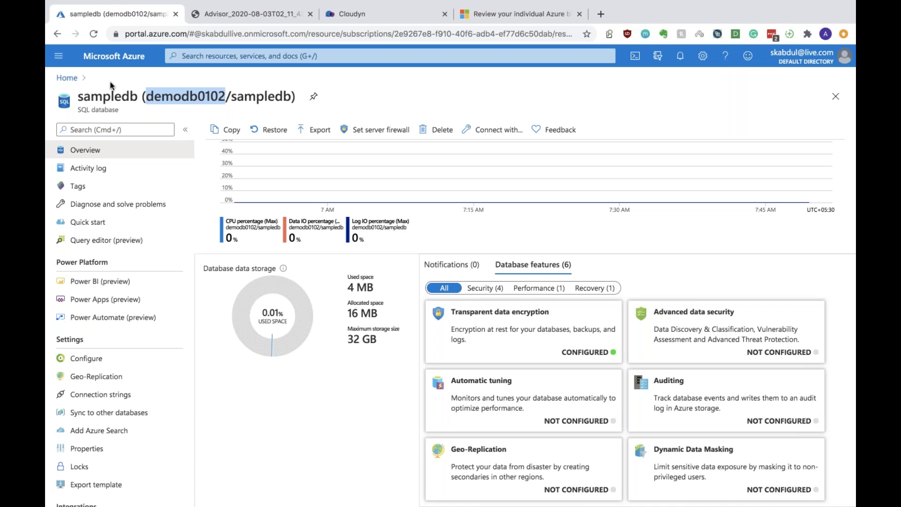
# Go from Home to Resource groups, then open Cost Management + Billing showing the 428.43 INR last bill
pyautogui.click(67, 78)
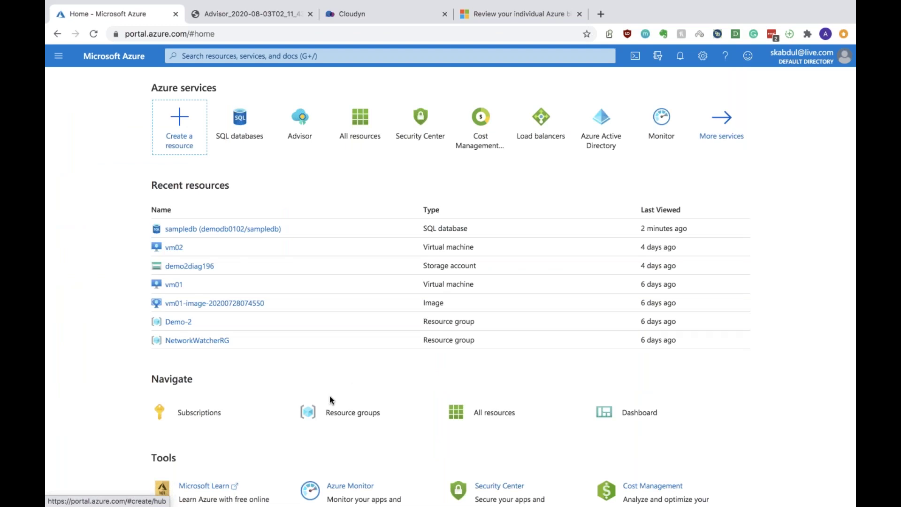
pyautogui.click(353, 413)
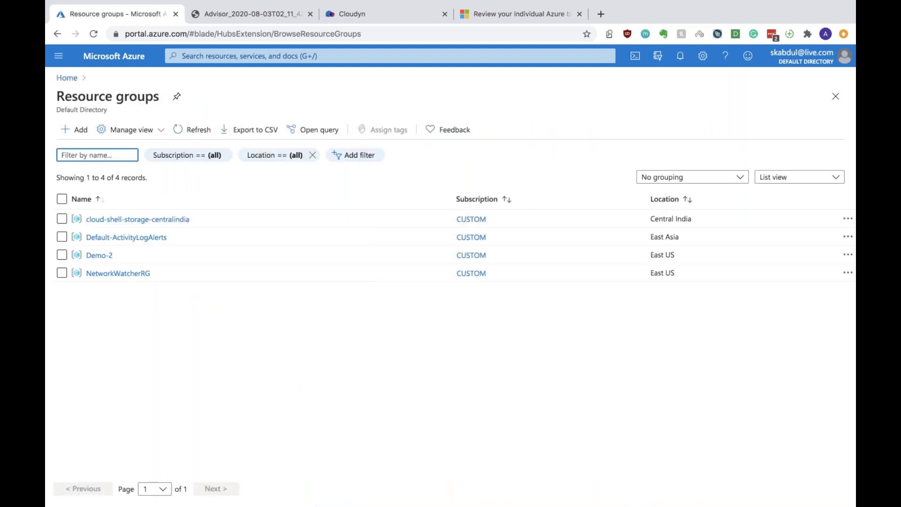
pyautogui.click(58, 55)
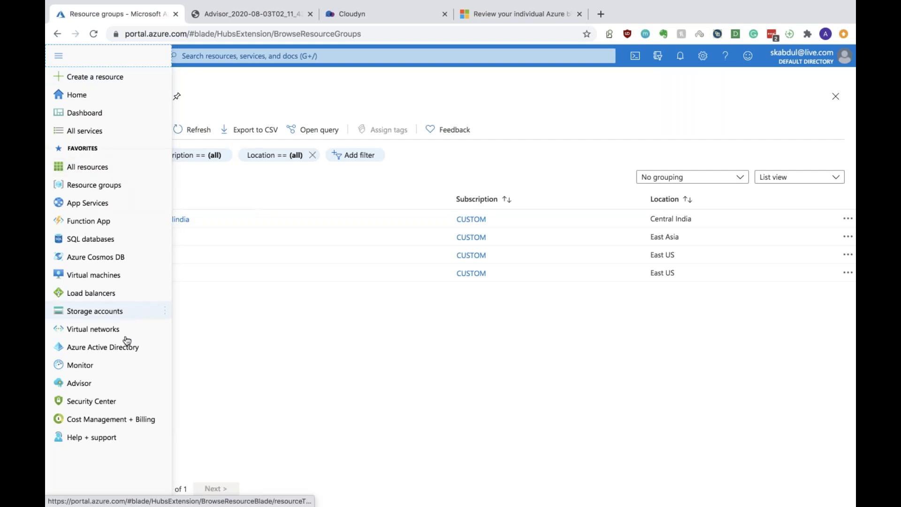
pyautogui.click(115, 420)
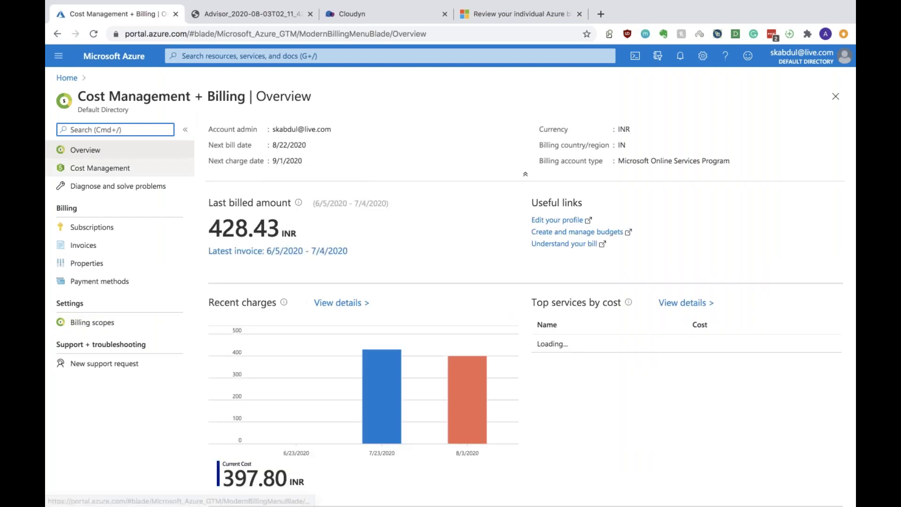
pyautogui.click(240, 56)
pyautogui.write('power')
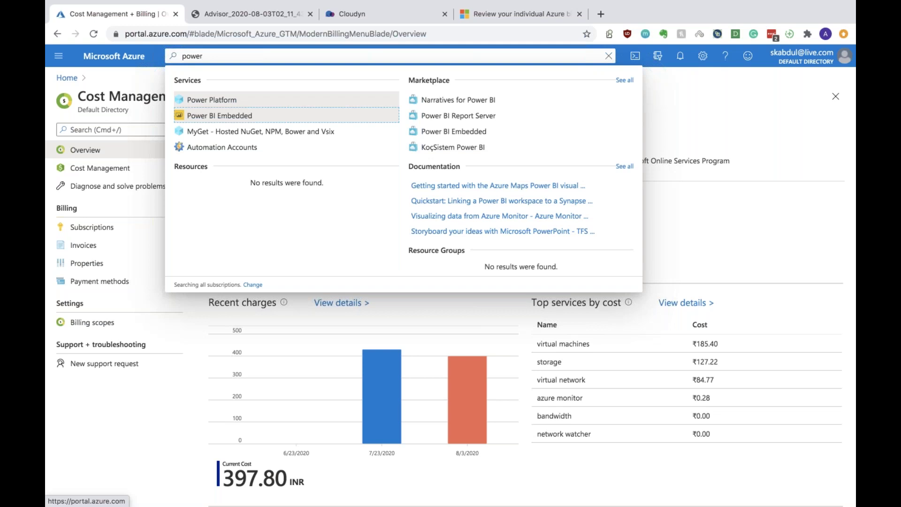
pyautogui.press('Return')
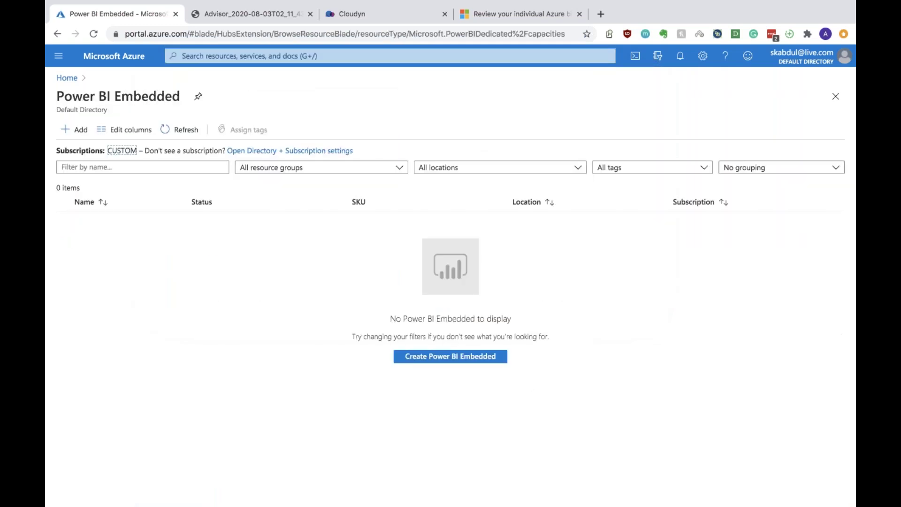
pyautogui.click(80, 133)
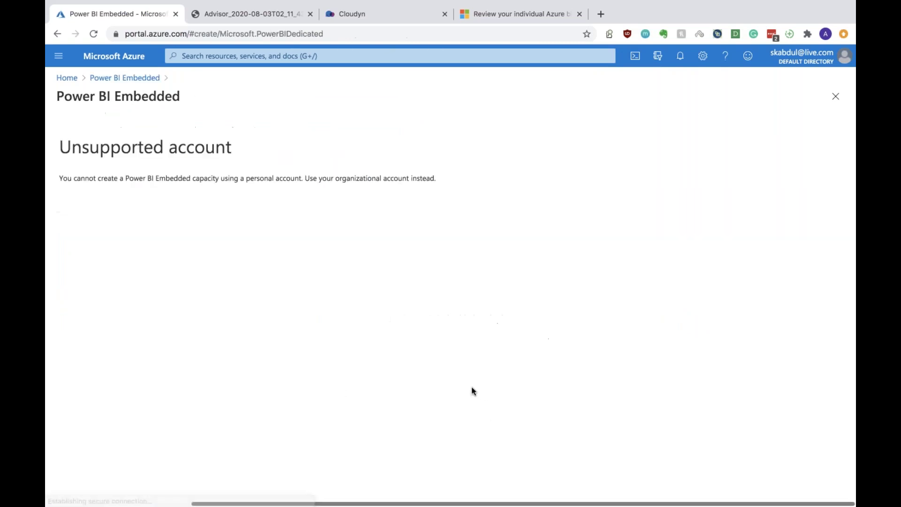
pyautogui.tripleClick(226, 178)
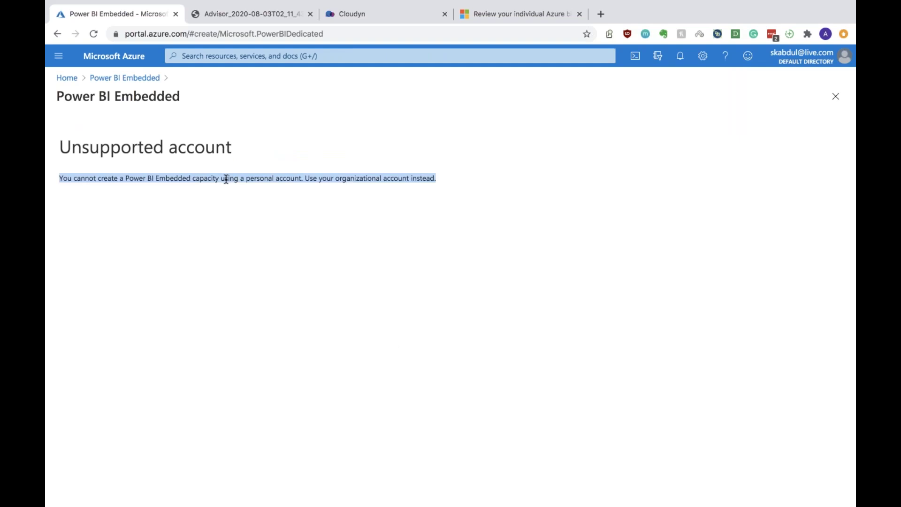
pyautogui.click(393, 205)
pyautogui.moveTo(333, 179); pyautogui.dragTo(492, 178)
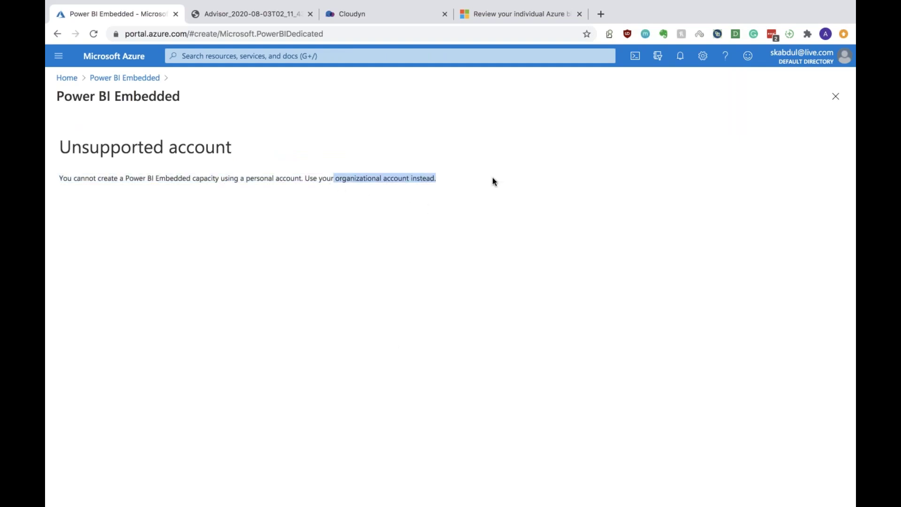
pyautogui.click(57, 33)
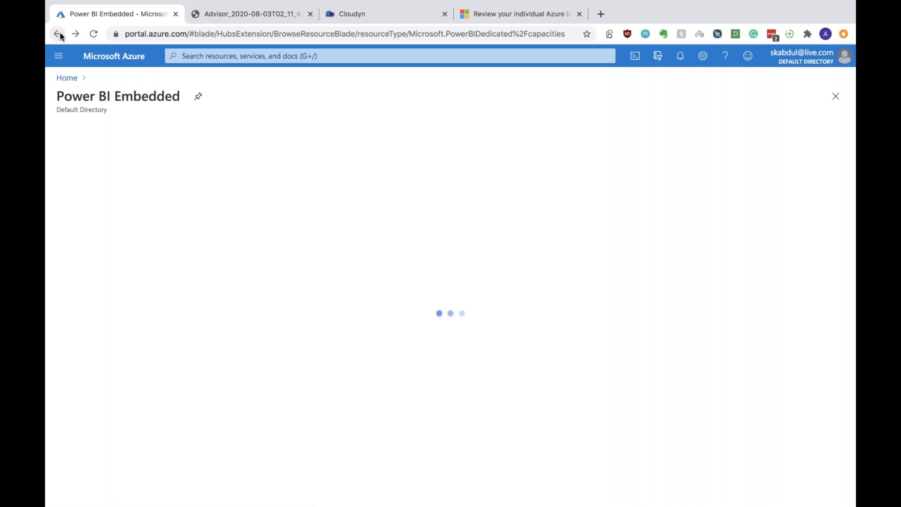
pyautogui.click(59, 34)
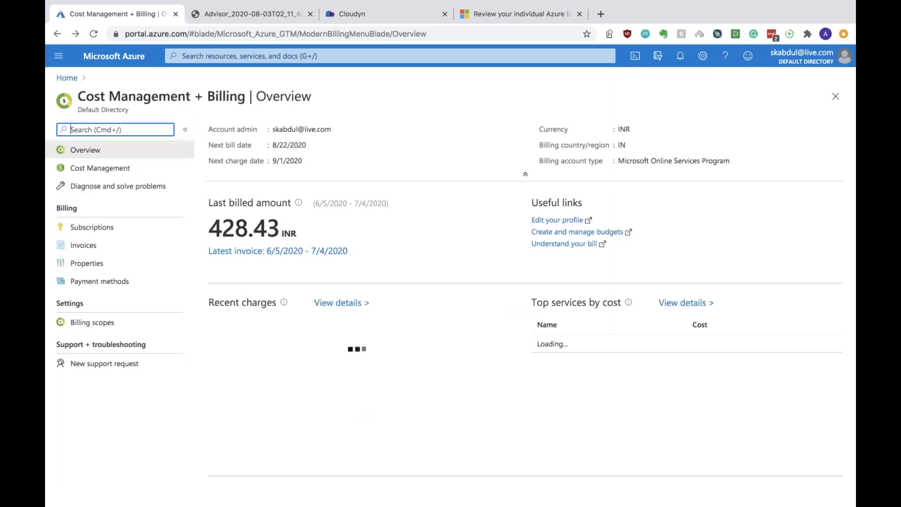
# Return to the Azure home page from the portal menu and scroll through its services and shortcuts
pyautogui.click(59, 58)
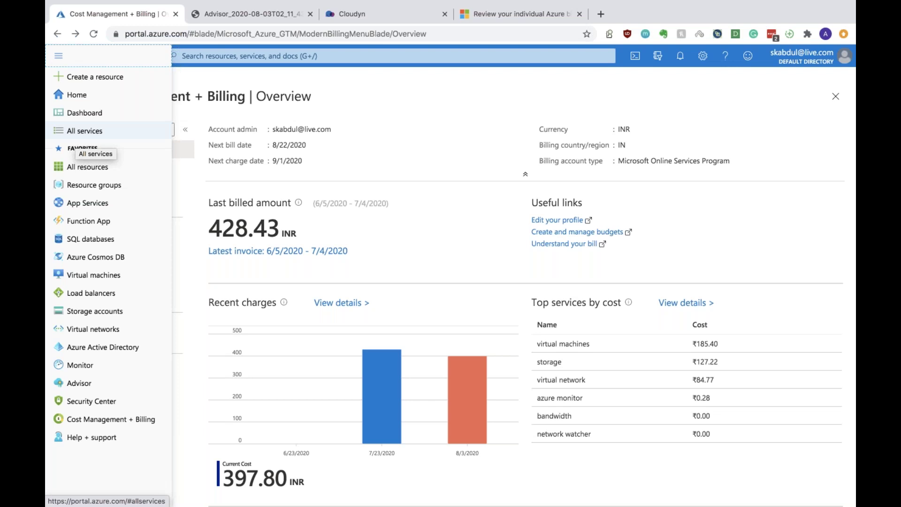
pyautogui.moveTo(75, 1)
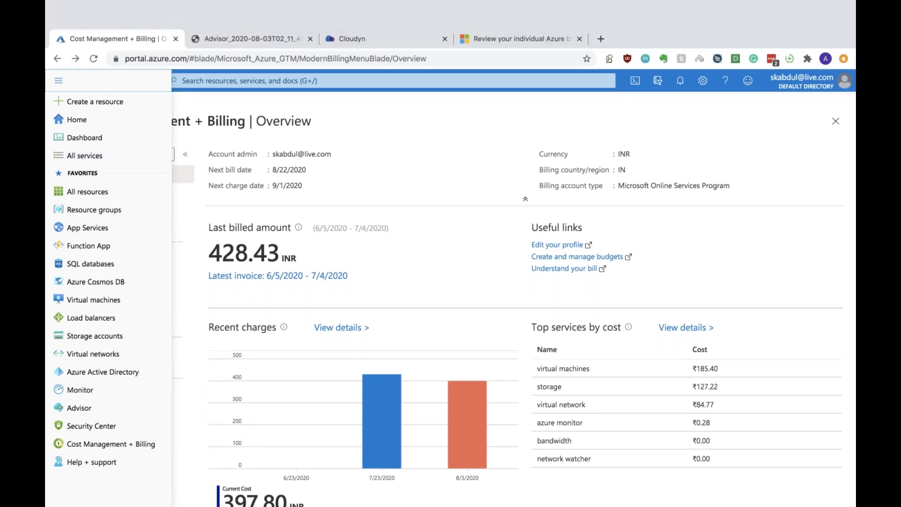
pyautogui.moveTo(85, 398)
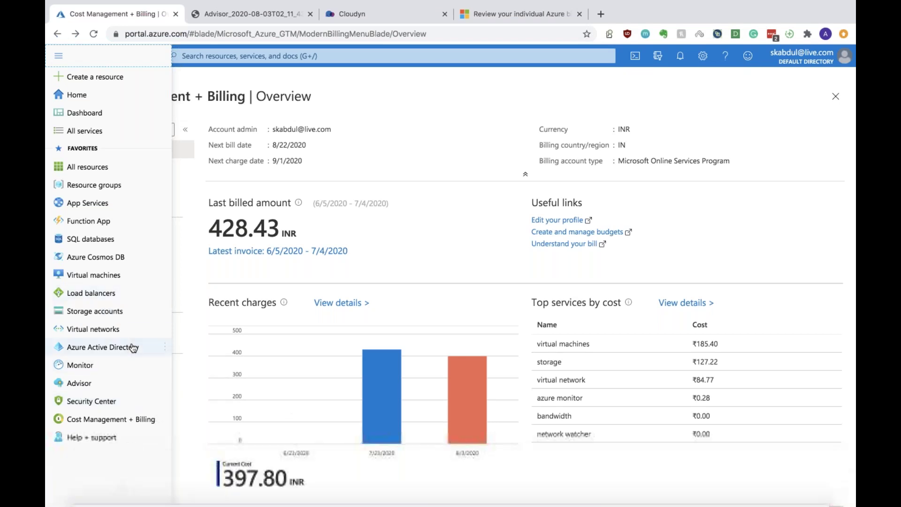
pyautogui.click(118, 100)
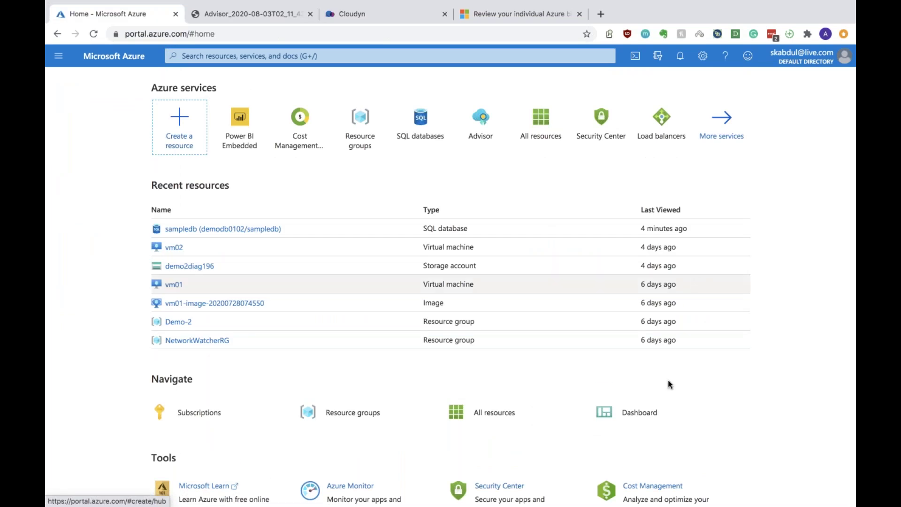
pyautogui.scroll(-3, 668, 382)
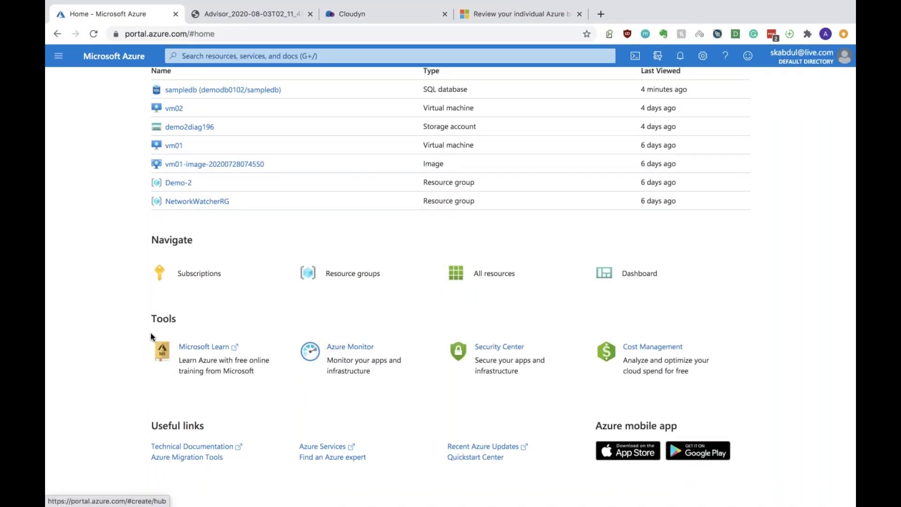
pyautogui.scroll(3, 690, 300)
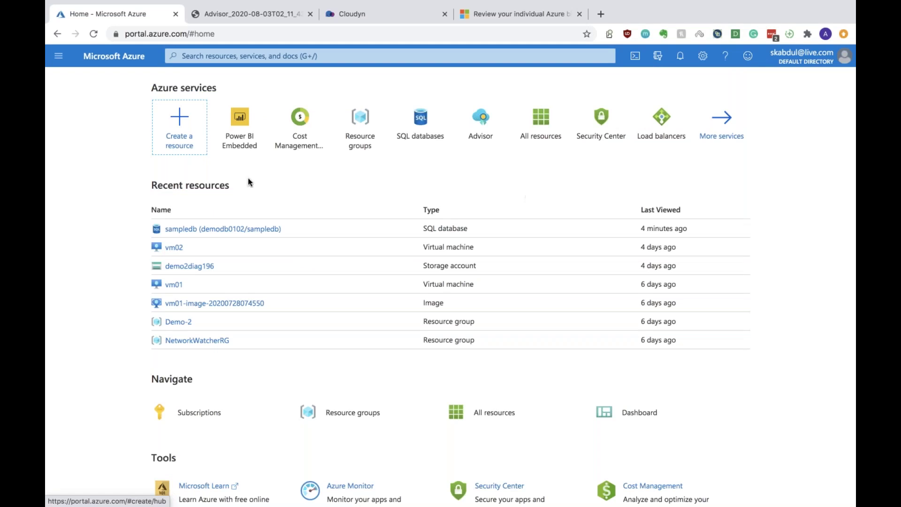
# Open Resource groups and tick cloud-shell-storage-centralindia, Default-ActivityLogAlerts, Demo-2 and NetworkWatcherRG
pyautogui.click(352, 417)
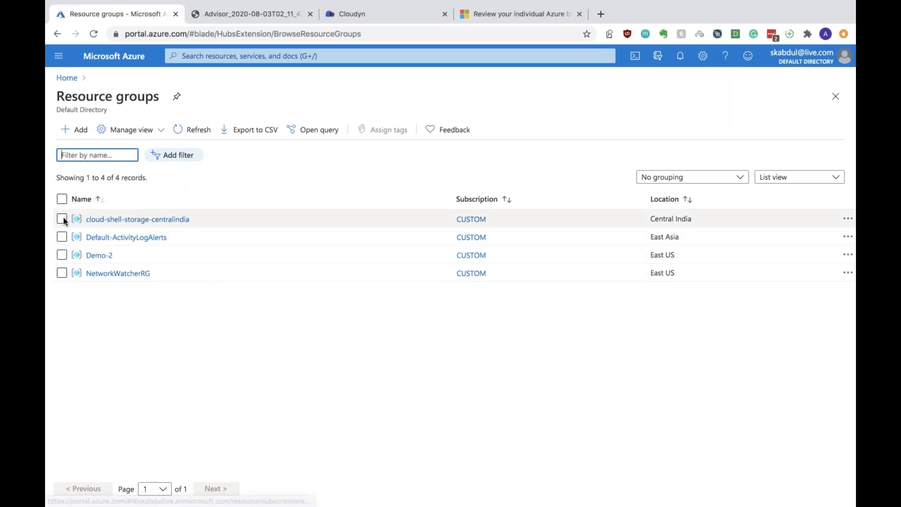
pyautogui.click(61, 219)
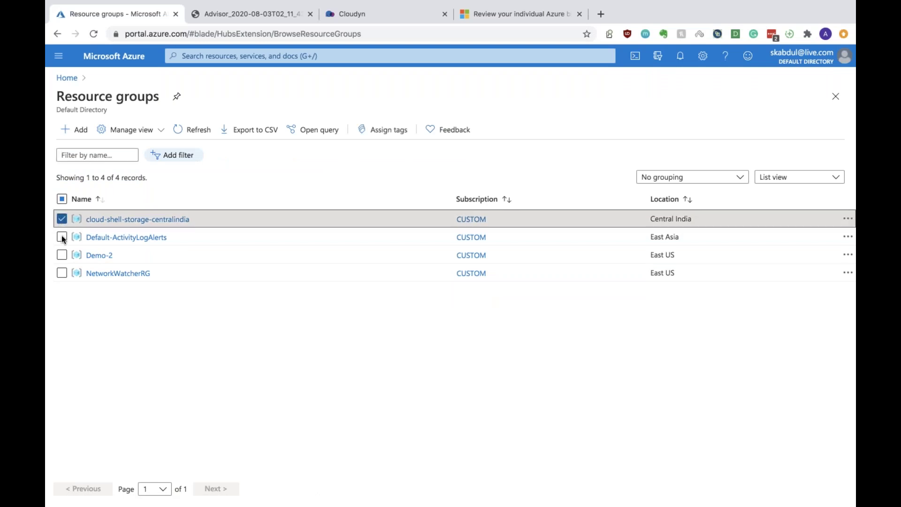
pyautogui.click(61, 237)
pyautogui.click(61, 255)
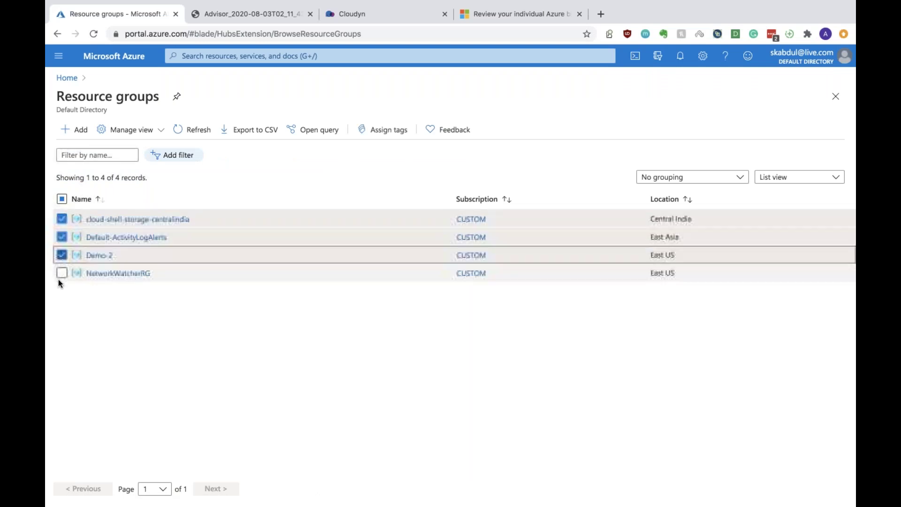
pyautogui.click(61, 273)
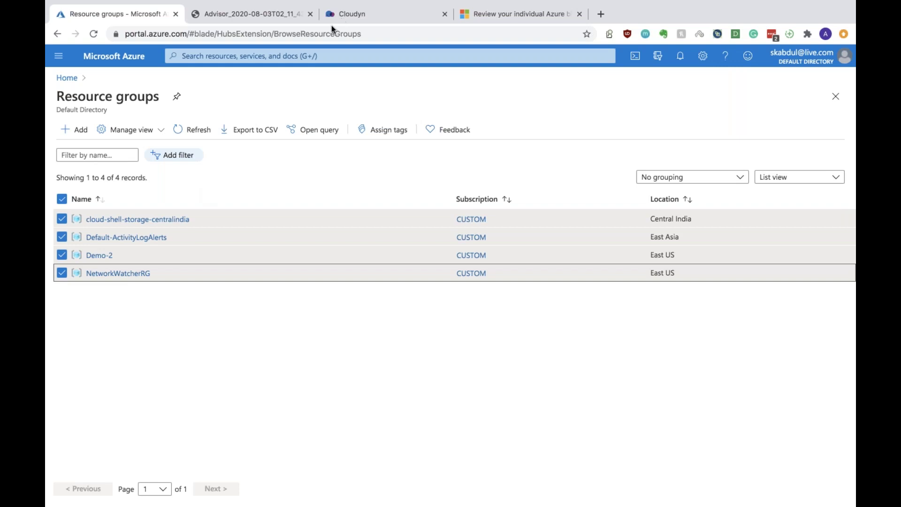
# Open and close the Resource groups list's Manage view options twice
pyautogui.click(161, 135)
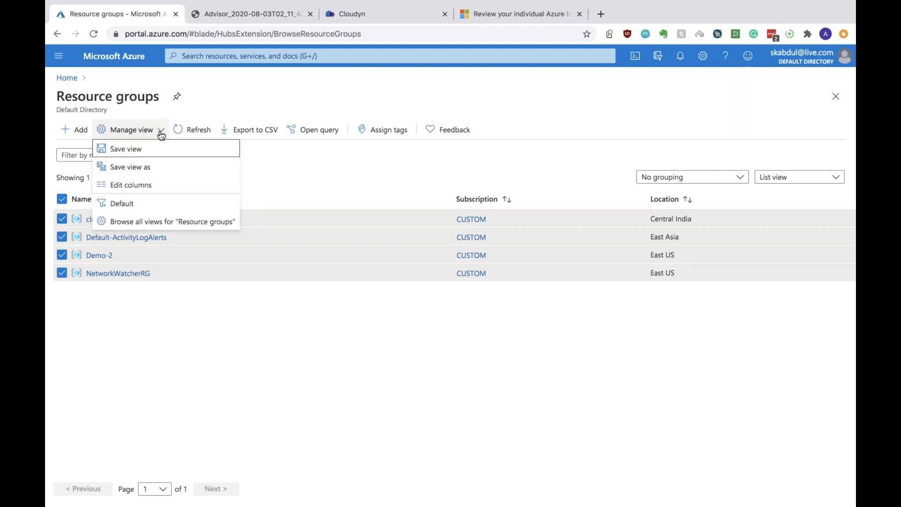
pyautogui.click(163, 334)
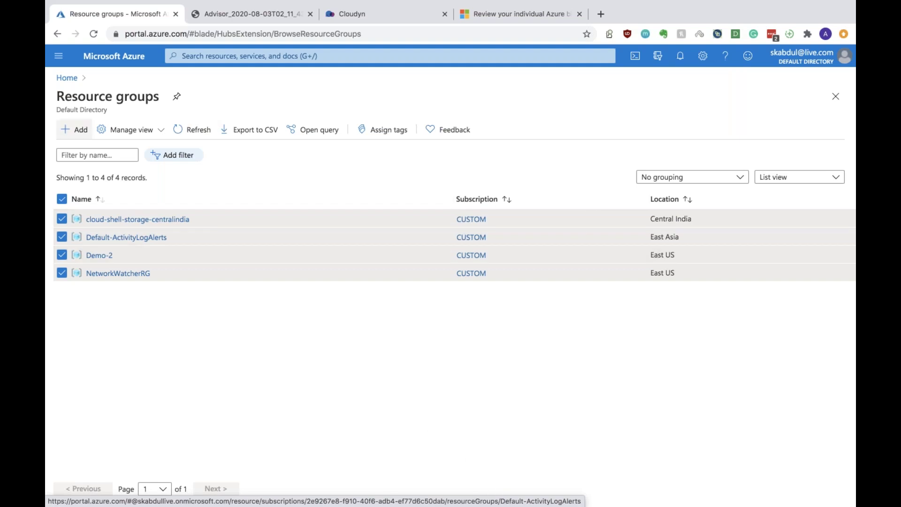
pyautogui.click(146, 140)
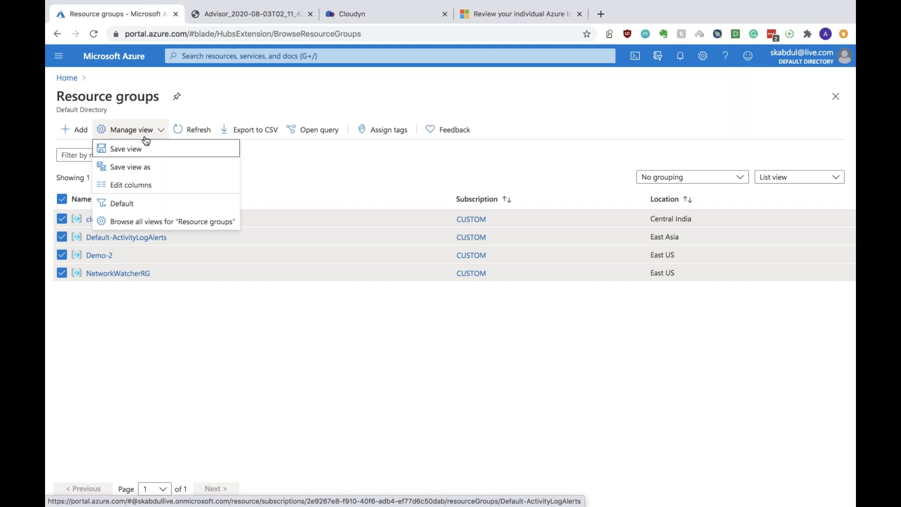
pyautogui.click(254, 318)
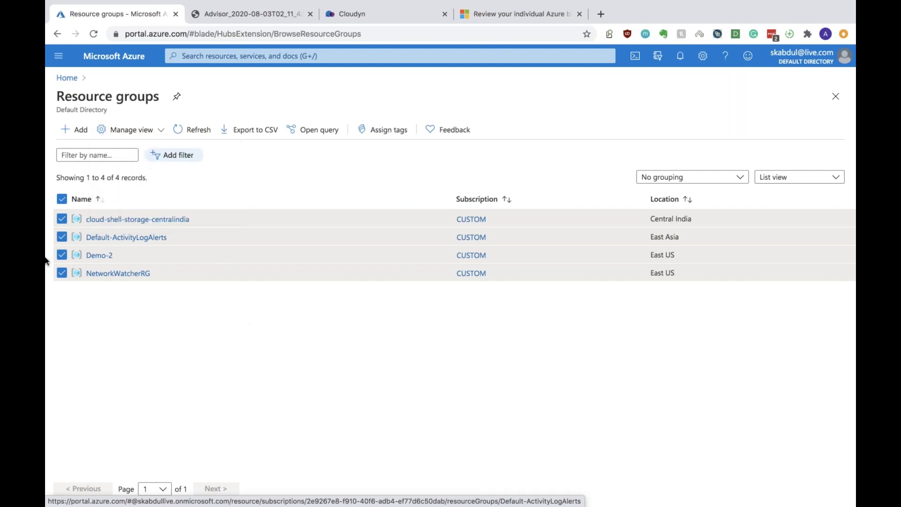
# Untick NetworkWatcherRG, Demo-2 and Default-ActivityLogAlerts, then open cloud-shell-storage-centralindia
pyautogui.click(64, 271)
pyautogui.click(63, 255)
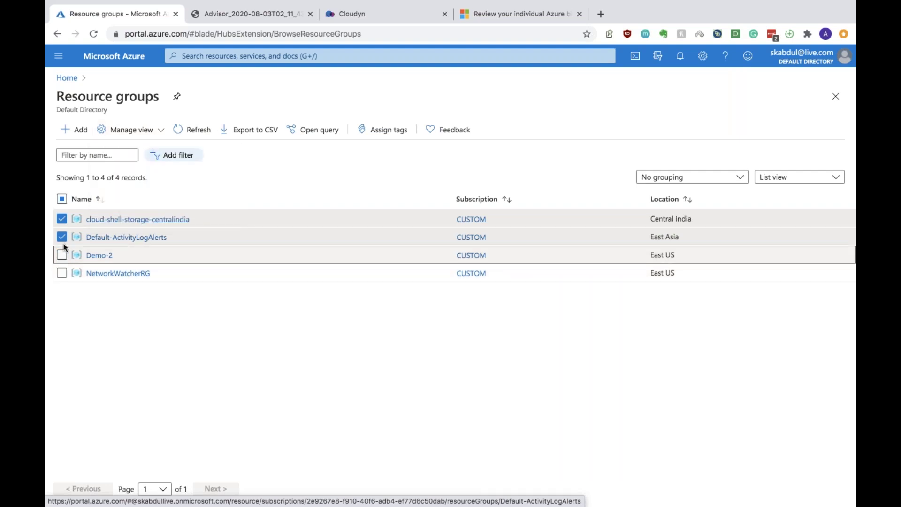
pyautogui.click(63, 237)
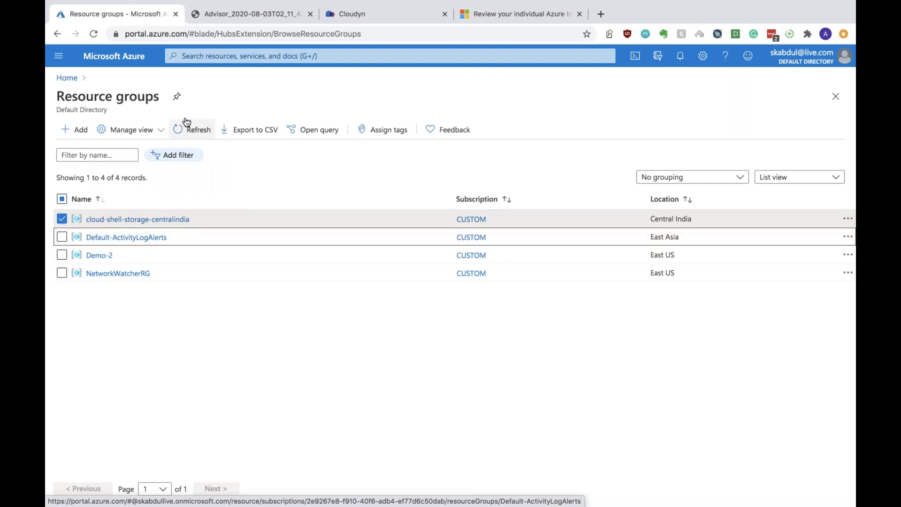
pyautogui.click(105, 219)
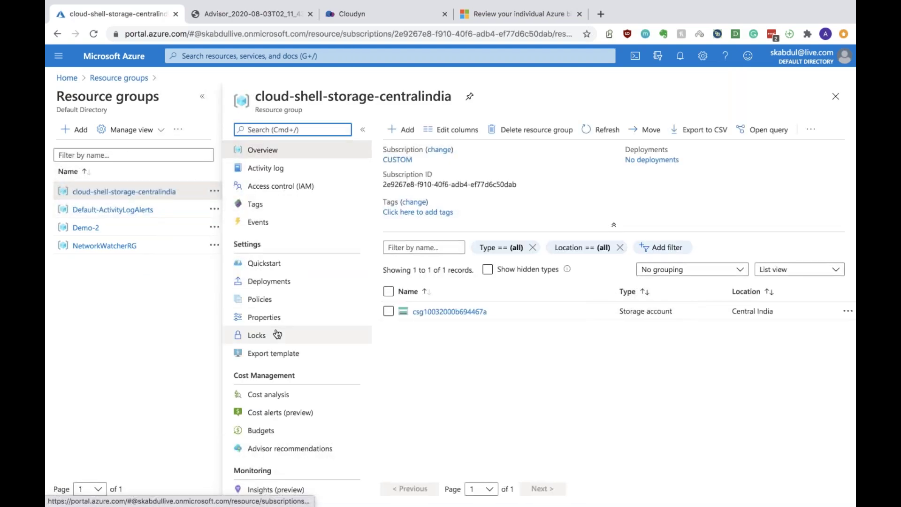
# Begin deleting the cloud-shell-storage-centralindia resource group
pyautogui.scroll(-5, 278, 333)
pyautogui.scroll(5, 277, 334)
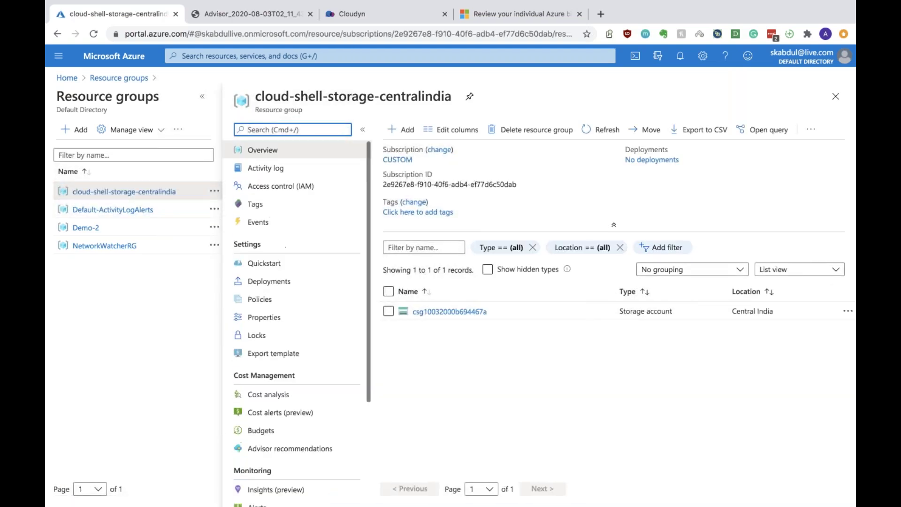
pyautogui.click(535, 130)
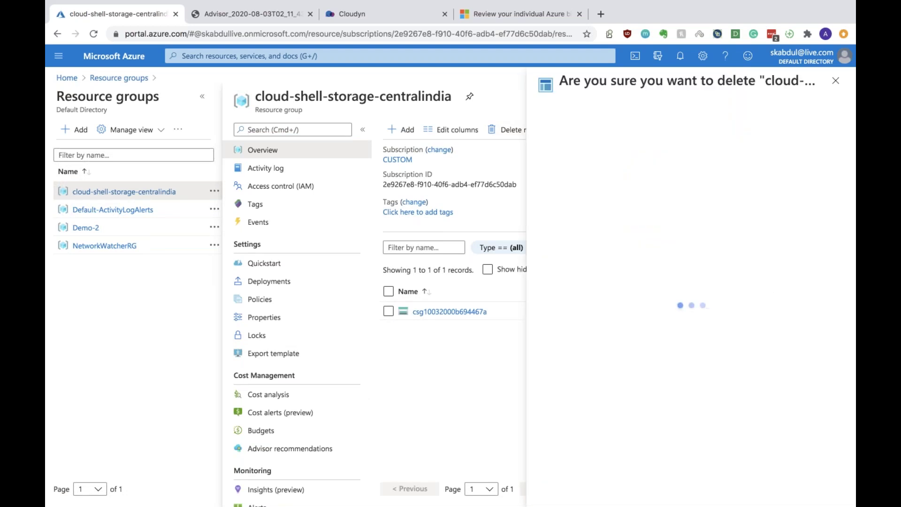
pyautogui.click(610, 251)
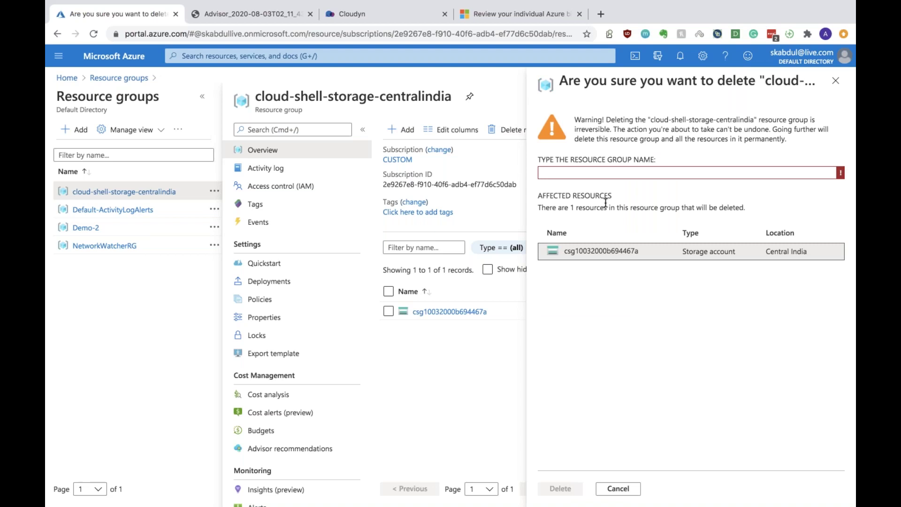
# Confirm the deletion by pasting the group name, then switch to the desktop
pyautogui.moveTo(452, 98); pyautogui.dragTo(258, 98)
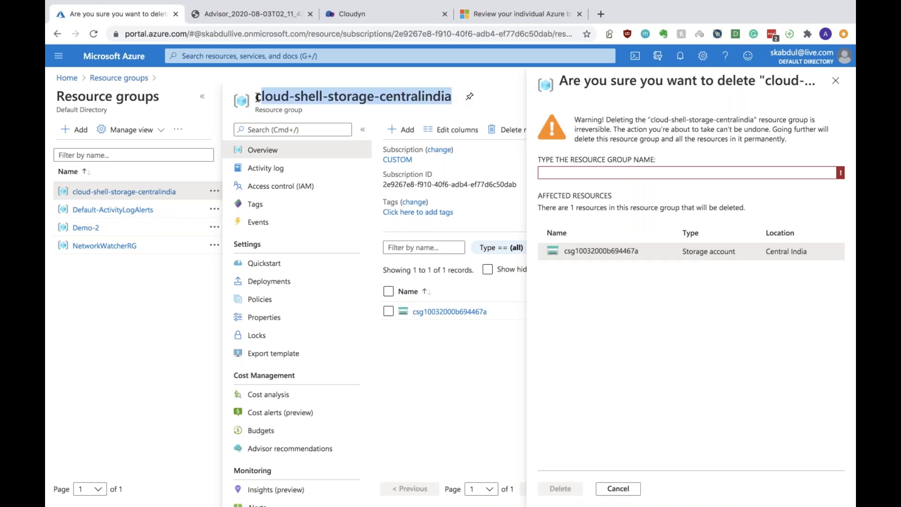
pyautogui.click(607, 173)
pyautogui.write('cloud-shell-storage-centralindia')
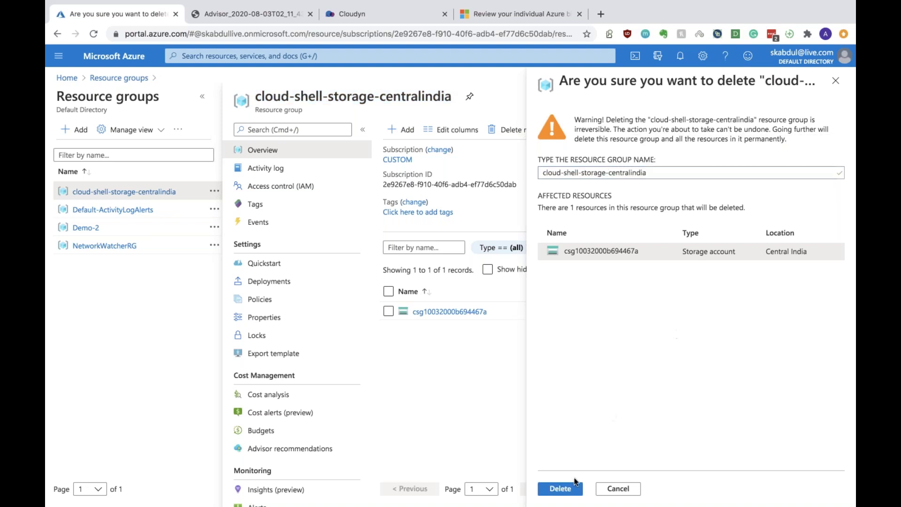
pyautogui.click(562, 492)
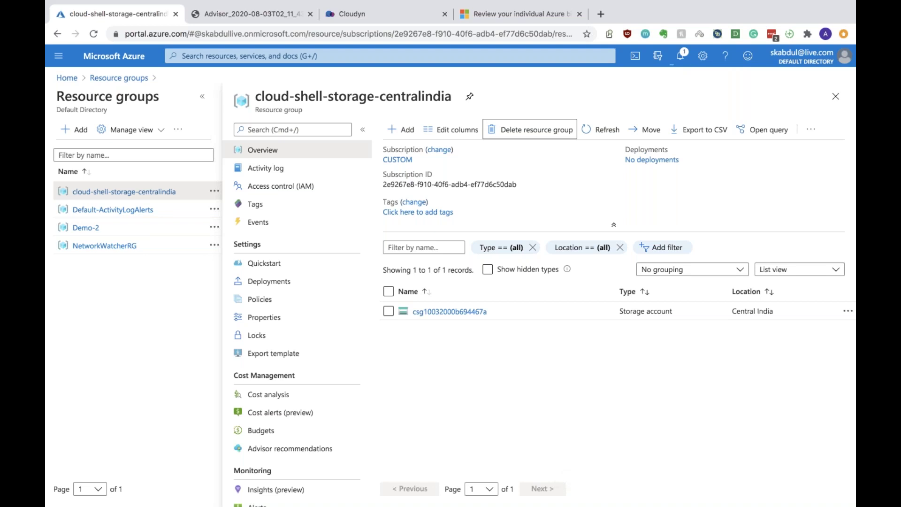
pyautogui.hotkey('ctrl', 'Left')
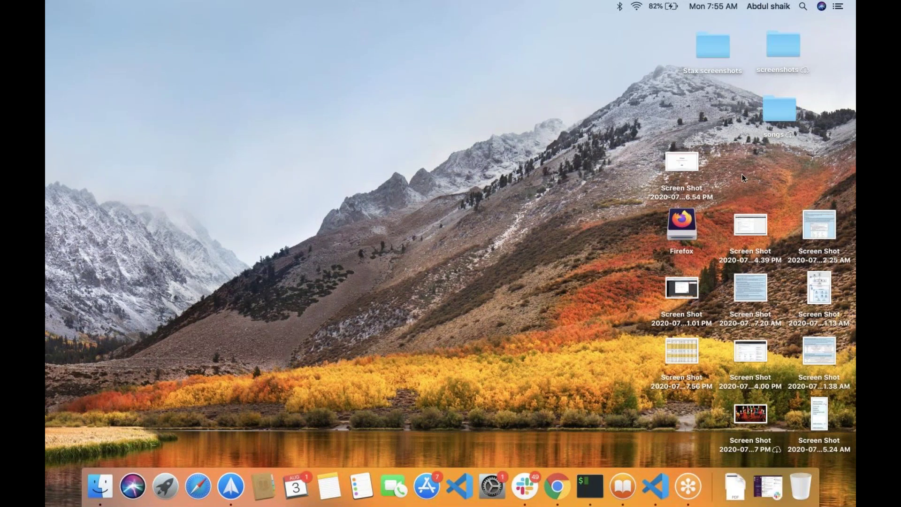
# Return to the full-screen browser and open a new blank tab
pyautogui.hotkey('ctrl', 'Right')
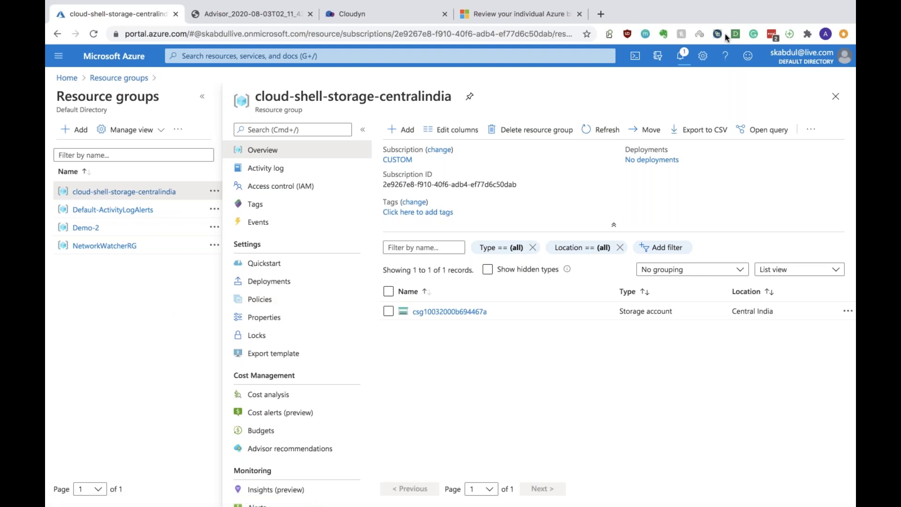
pyautogui.click(601, 14)
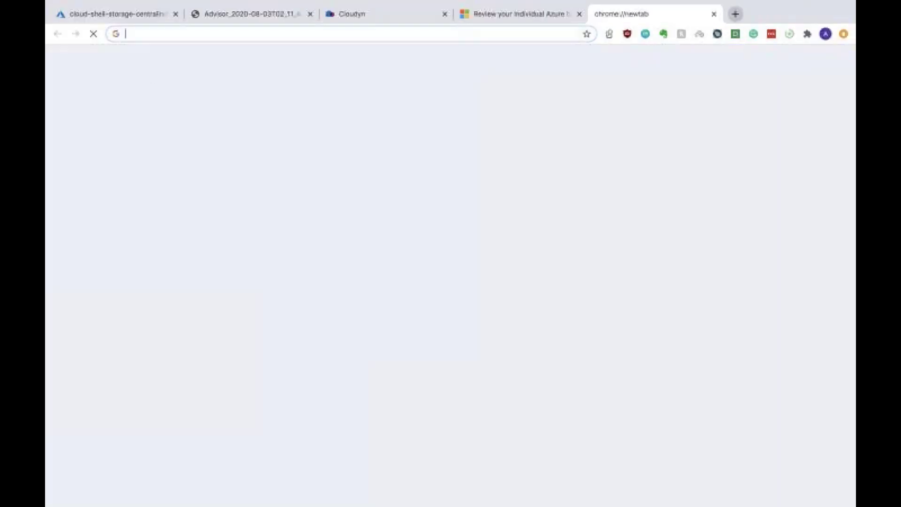
# Search Google for 'azure certification path' and open the Whizlabs certifications path article
pyautogui.write('a')
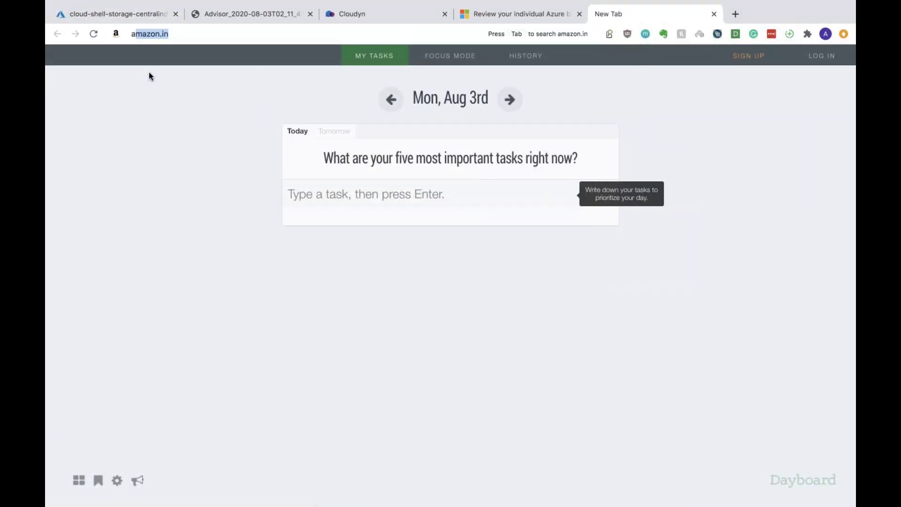
pyautogui.write('zure certification')
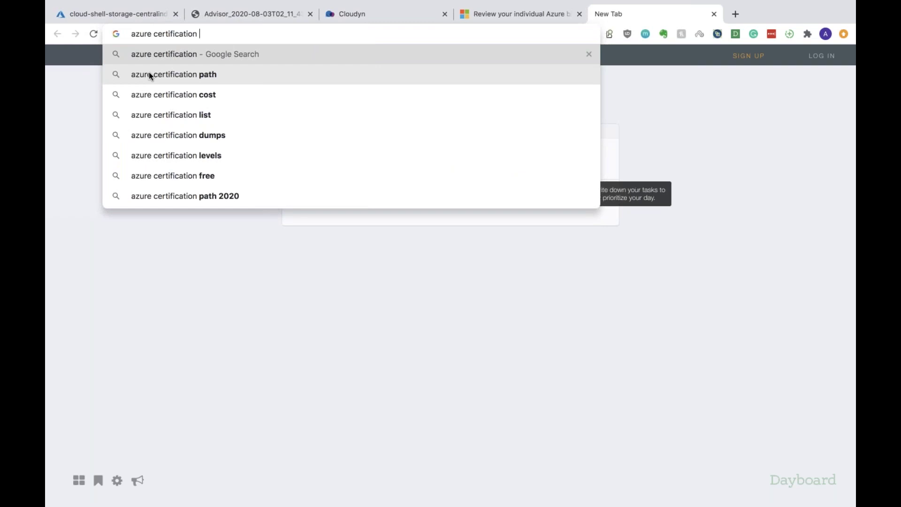
pyautogui.press('Return')
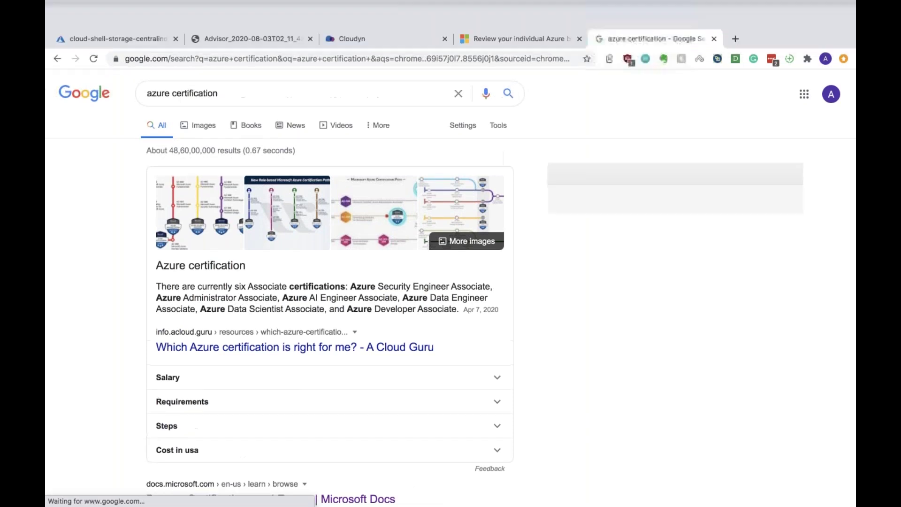
pyautogui.click(238, 69)
pyautogui.write('path')
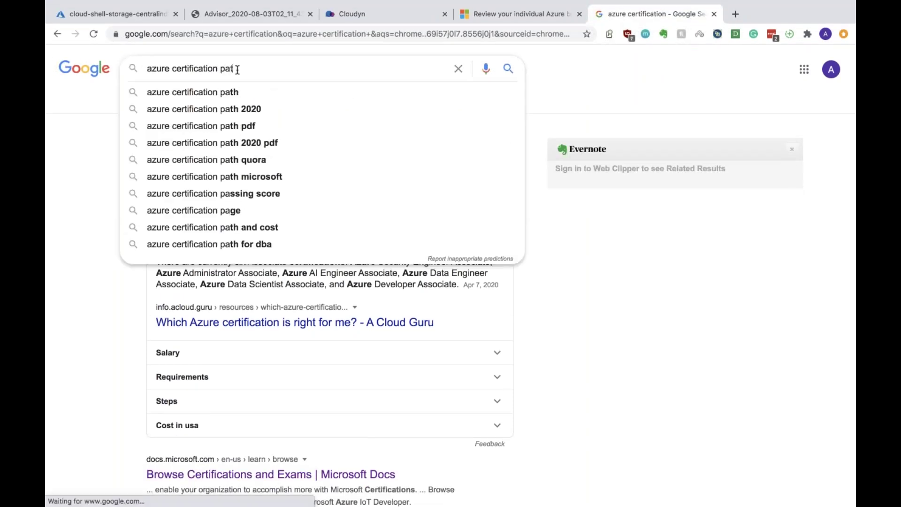
pyautogui.press('Return')
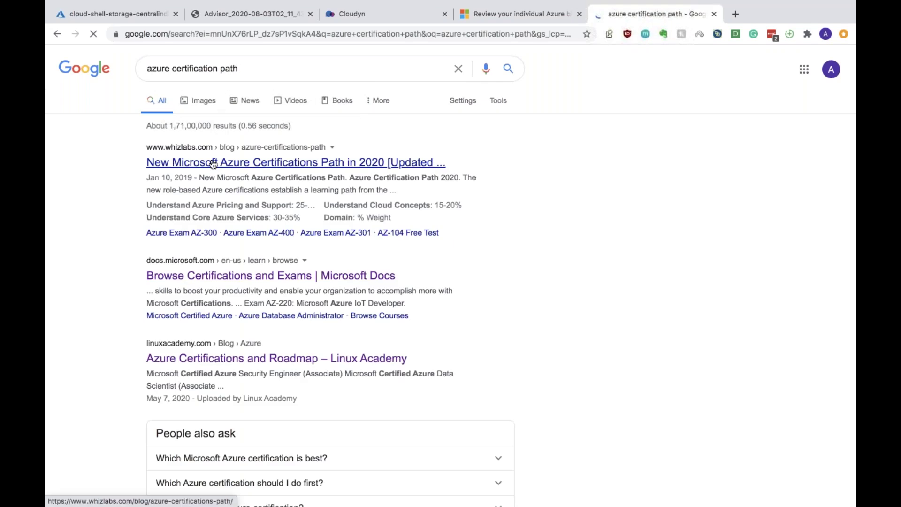
pyautogui.click(214, 163)
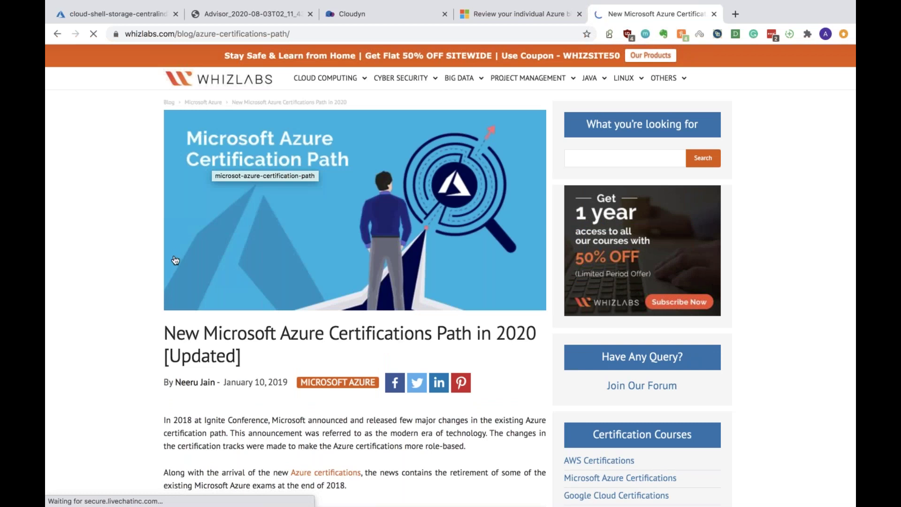
# Save the role-based certification path diagram as azure-certification-path-2020 PNG and open the download
pyautogui.scroll(-2, 234, 310)
pyautogui.scroll(-10, 234, 310)
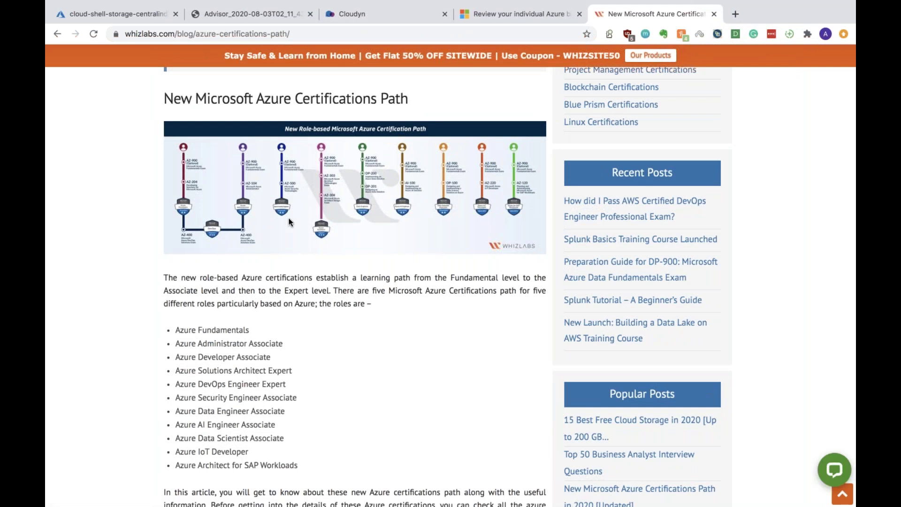
pyautogui.scroll(-1, 291, 220)
pyautogui.scroll(5, 291, 220)
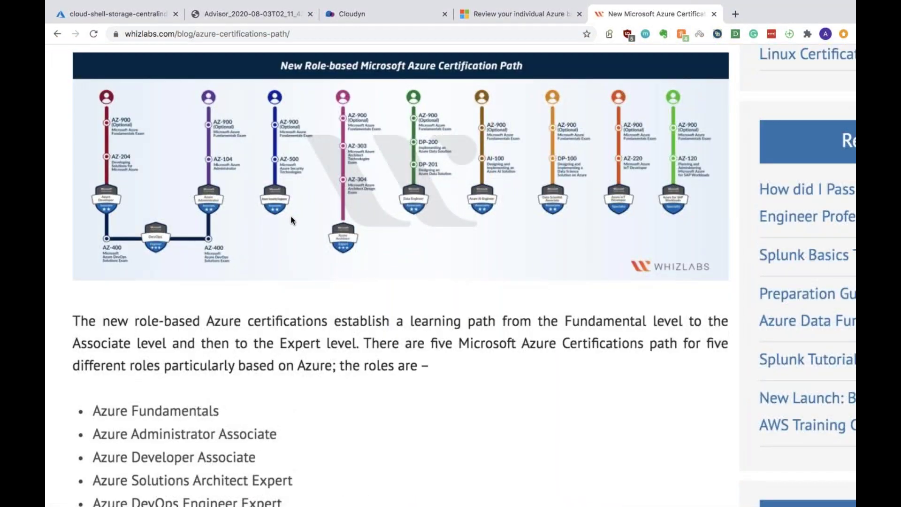
pyautogui.scroll(5, 444, 237)
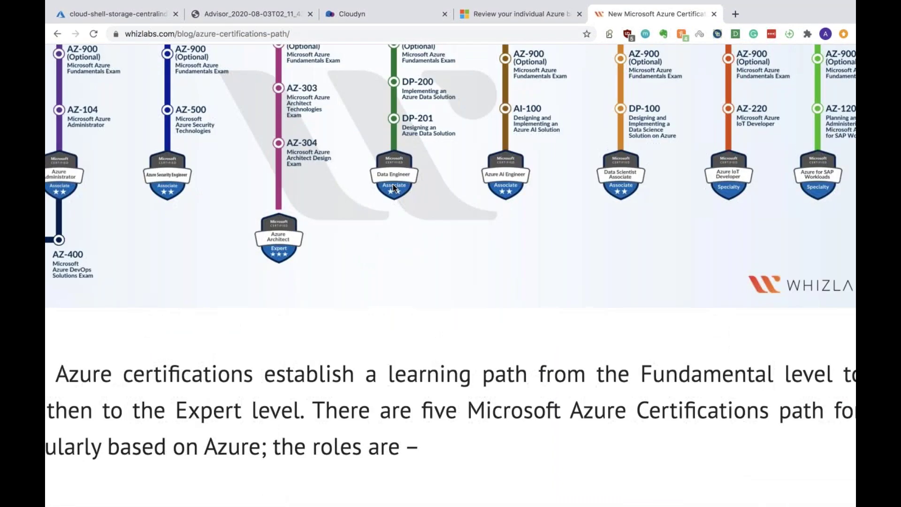
pyautogui.moveTo(389, 374); pyautogui.dragTo(511, 411)
pyautogui.rightClick(459, 221)
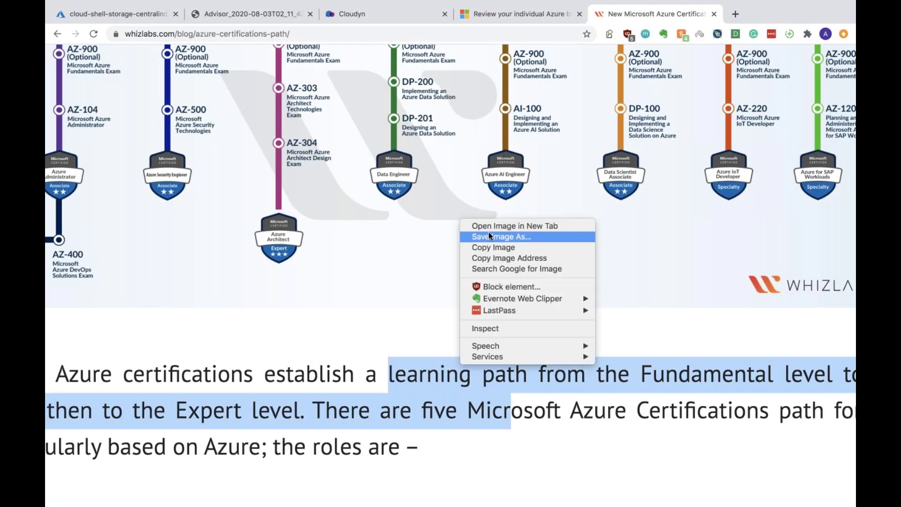
pyautogui.click(488, 233)
pyautogui.click(520, 105)
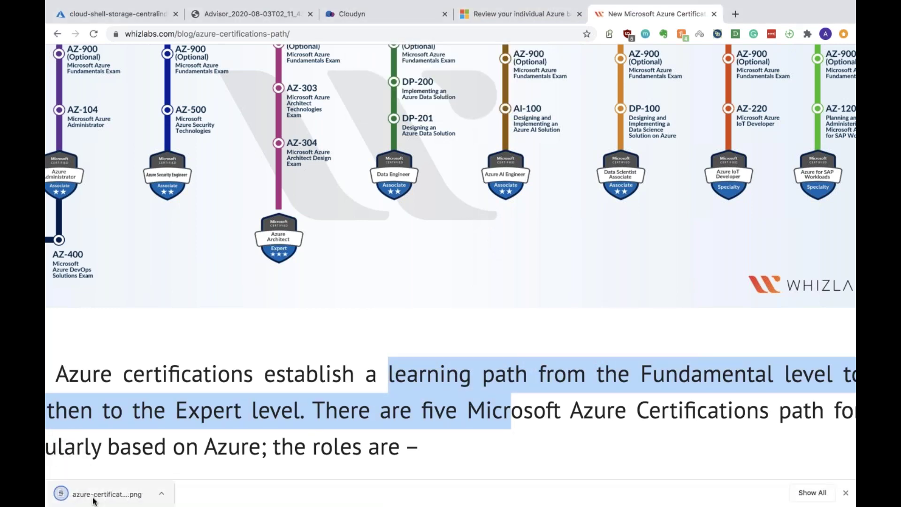
pyautogui.click(108, 493)
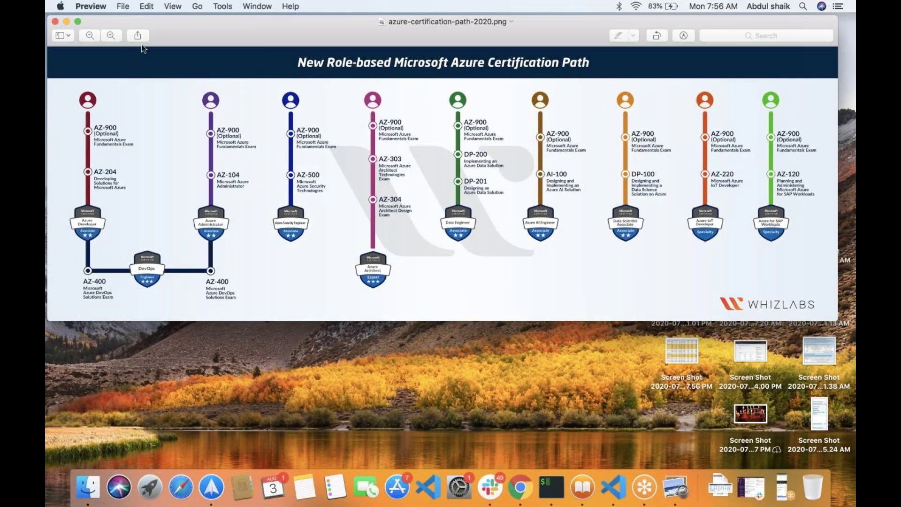
# Make the Preview window full screen and try a rectangular selection on the diagram
pyautogui.click(78, 22)
pyautogui.scroll(5, 423, 235)
pyautogui.moveTo(461, 337)
pyautogui.mouseDown()
pyautogui.moveTo(540, 338)
pyautogui.moveTo(461, 337)
pyautogui.mouseUp()
pyautogui.moveTo(226, 246); pyautogui.dragTo(336, 277)
pyautogui.click(261, 11)
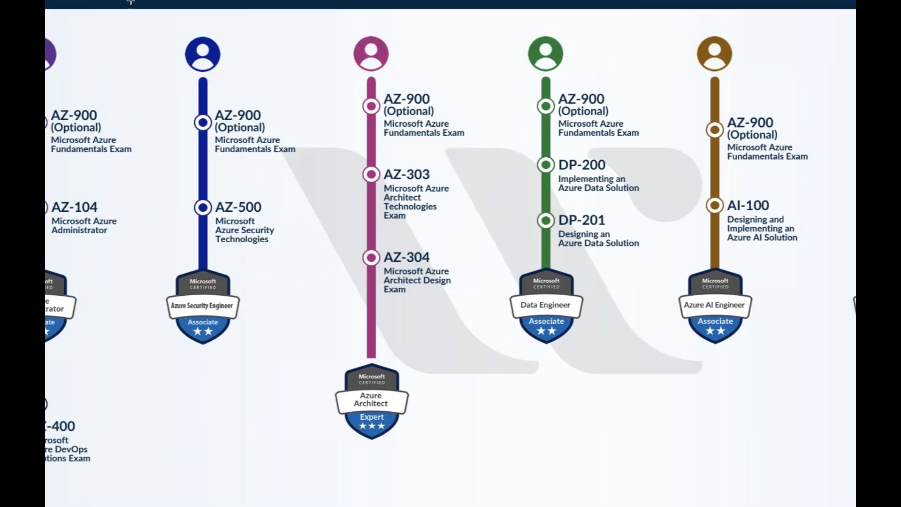
# Turn highlighting on, select a small area near the green path, then turn it off
pyautogui.moveTo(130, 1)
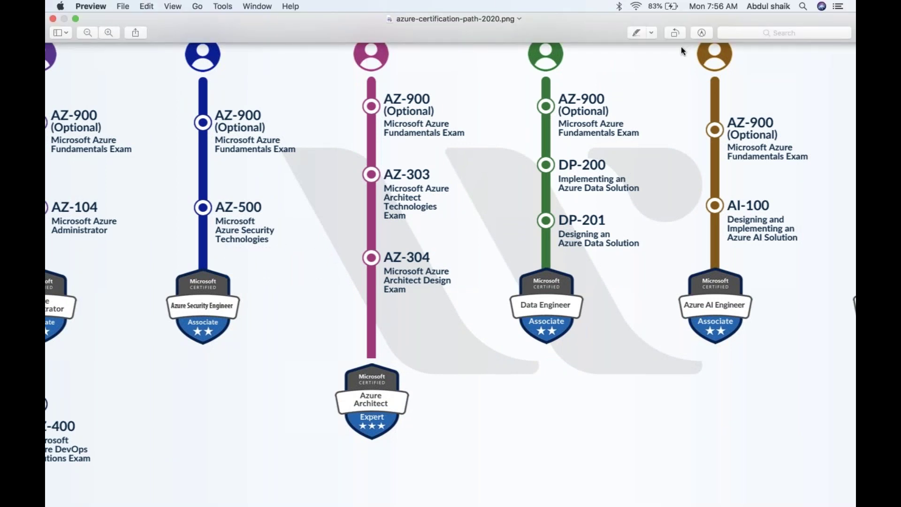
pyautogui.click(649, 32)
pyautogui.click(638, 33)
pyautogui.moveTo(628, 55); pyautogui.dragTo(657, 105)
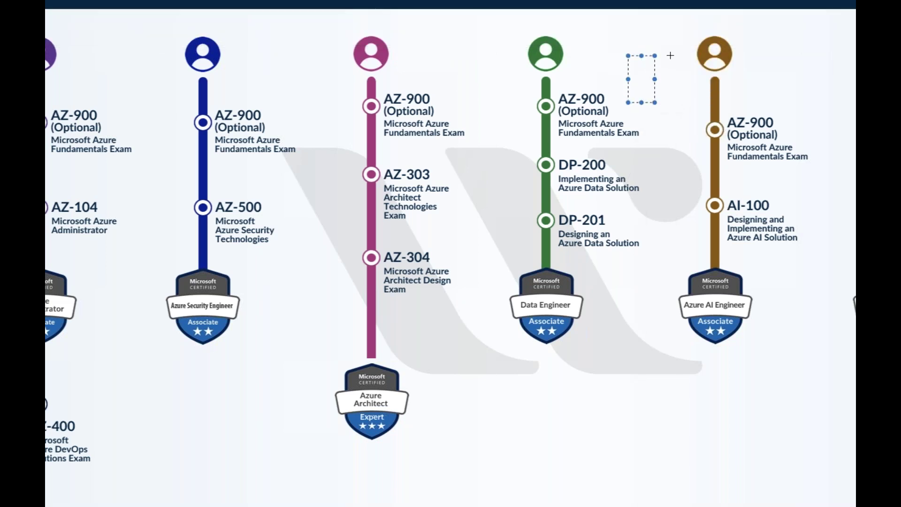
pyautogui.moveTo(625, 2)
pyautogui.click(637, 34)
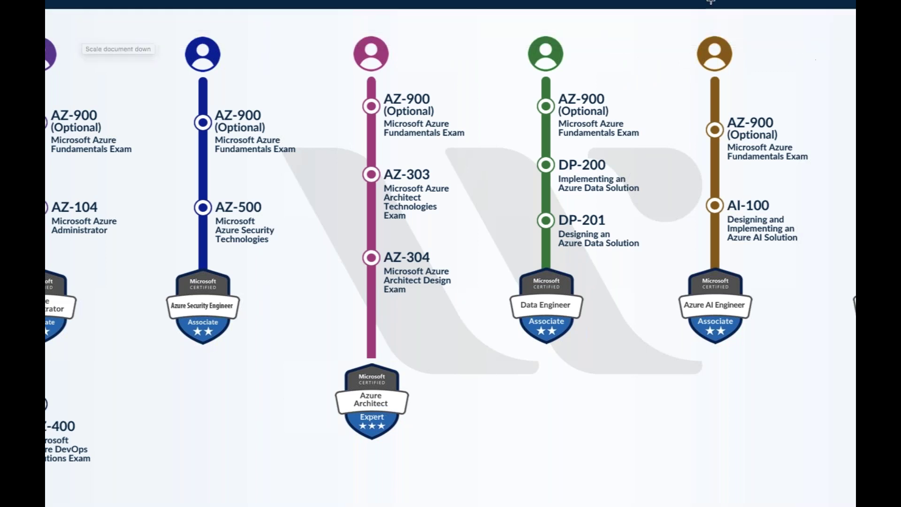
# Show the Markup toolbar, select an area left of the pink exam path, and exit full screen
pyautogui.click(702, 33)
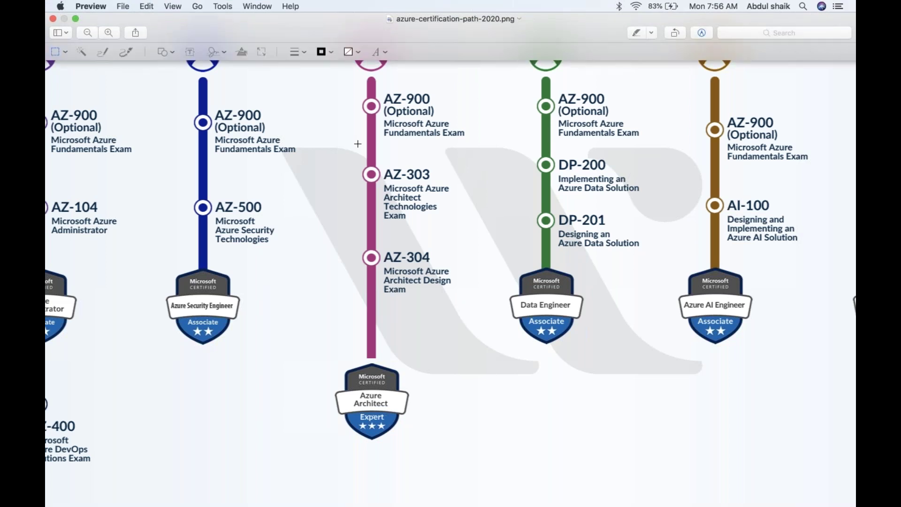
pyautogui.moveTo(143, 80); pyautogui.dragTo(165, 80)
pyautogui.press('Escape')
pyautogui.press('Escape')
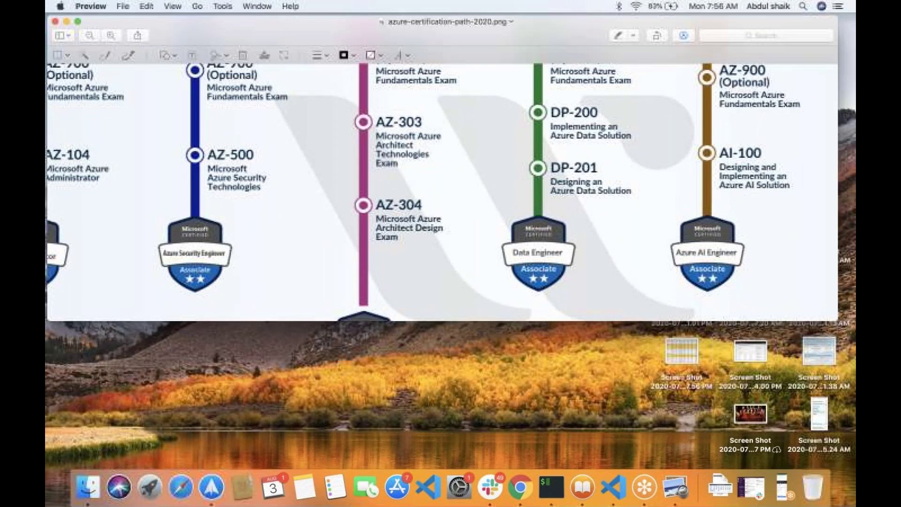